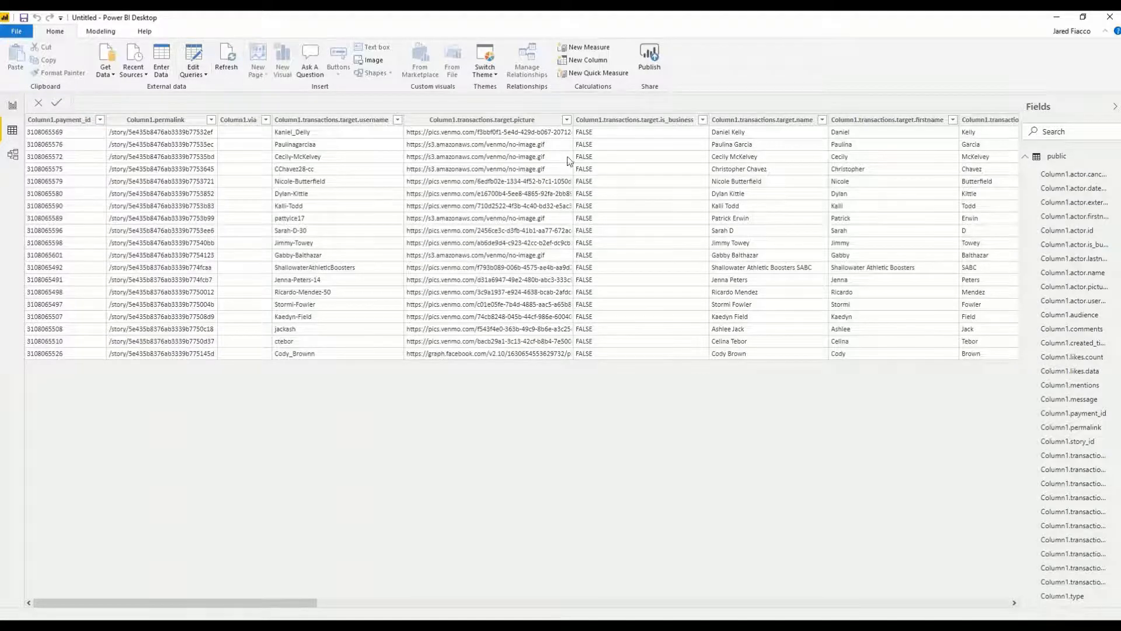
# Examine the public table's columns, including Payment_ID, Permalink, Target.Picture and Actor.Picture
pyautogui.click(59, 119)
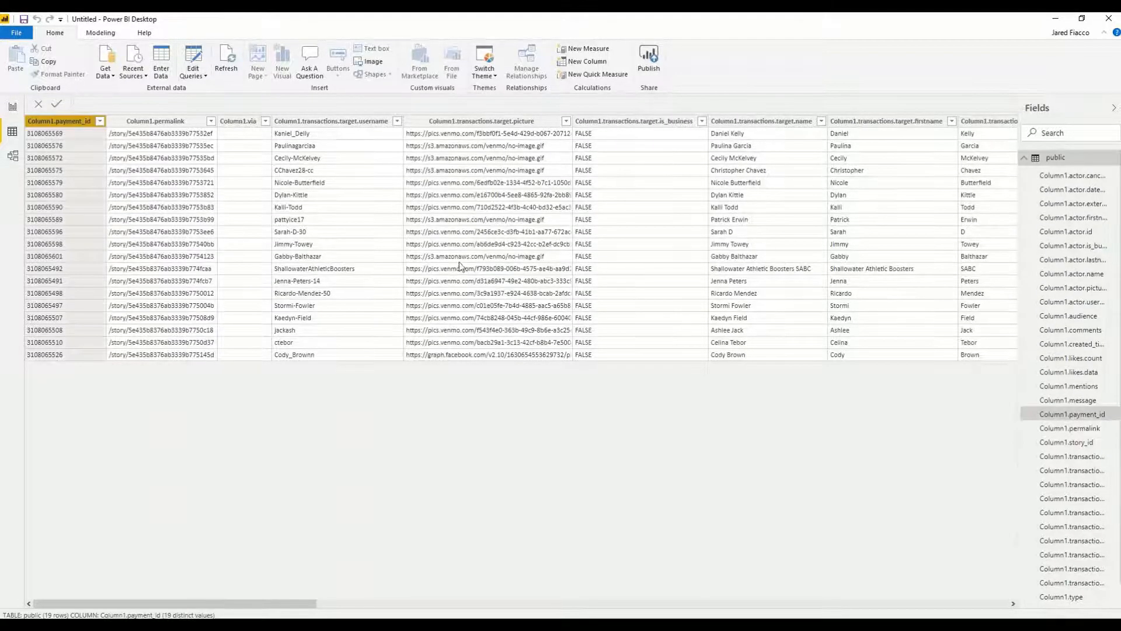
pyautogui.rightClick(135, 243)
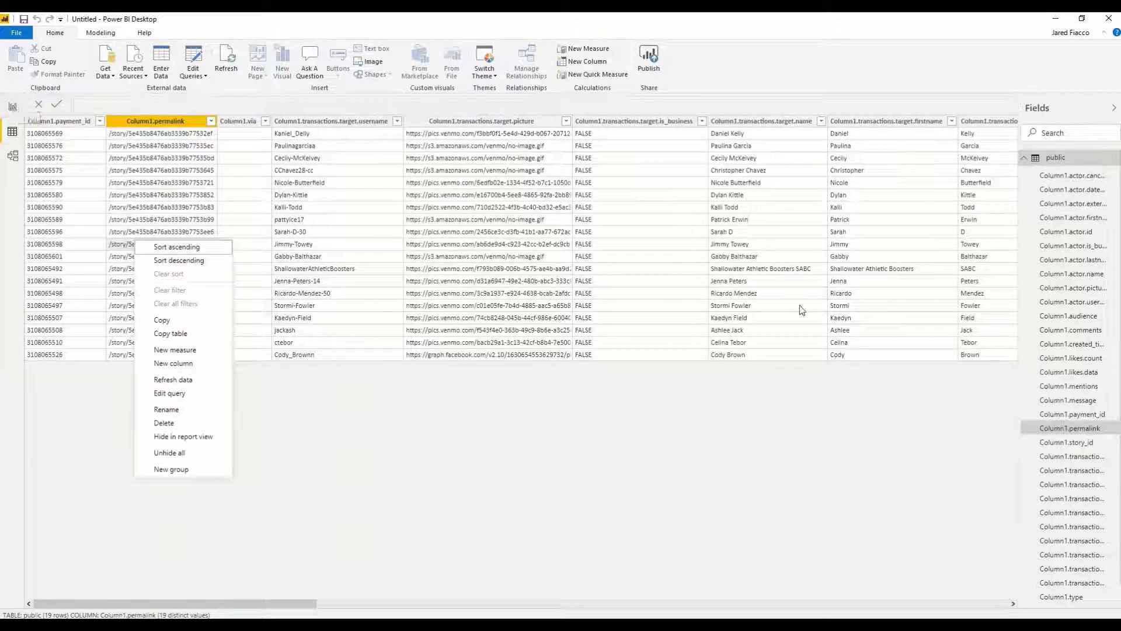
pyautogui.click(886, 498)
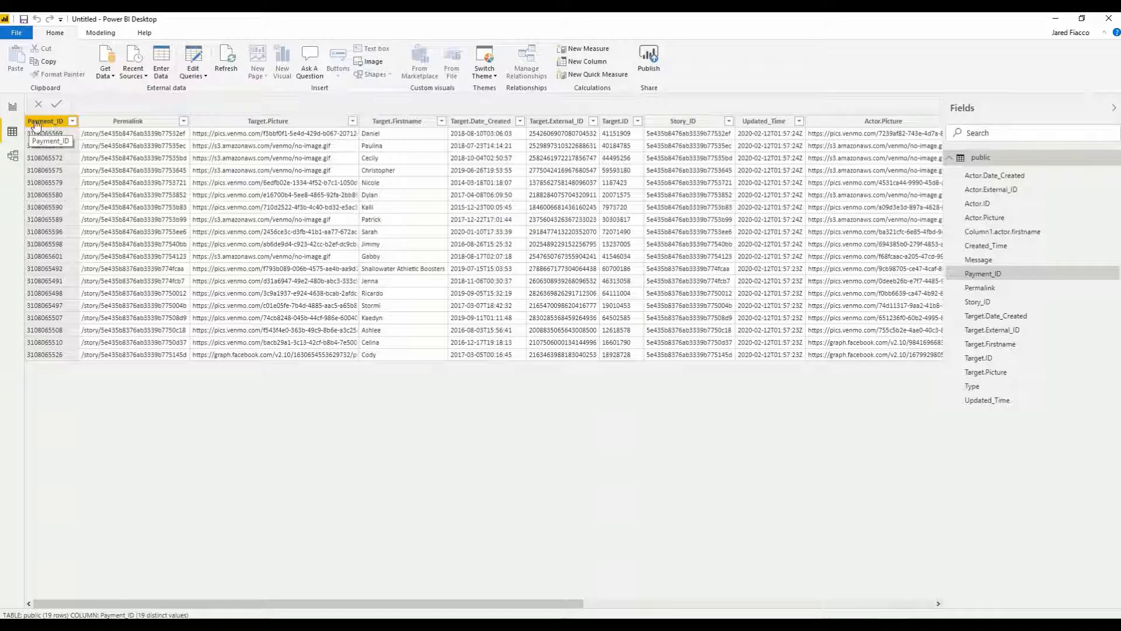
pyautogui.click(123, 121)
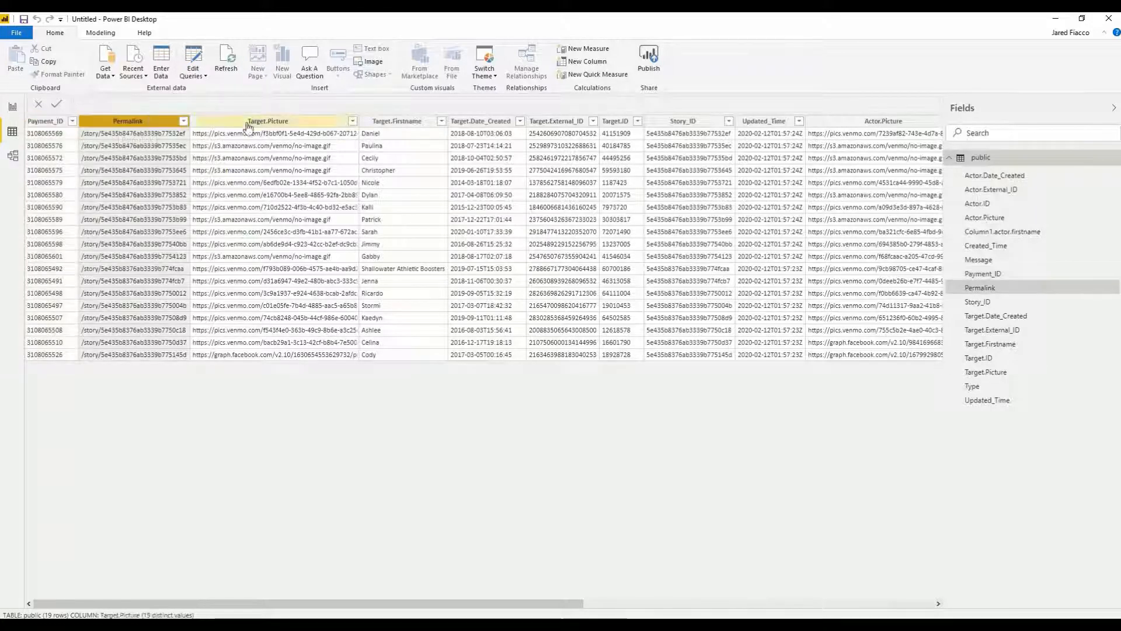
pyautogui.click(250, 120)
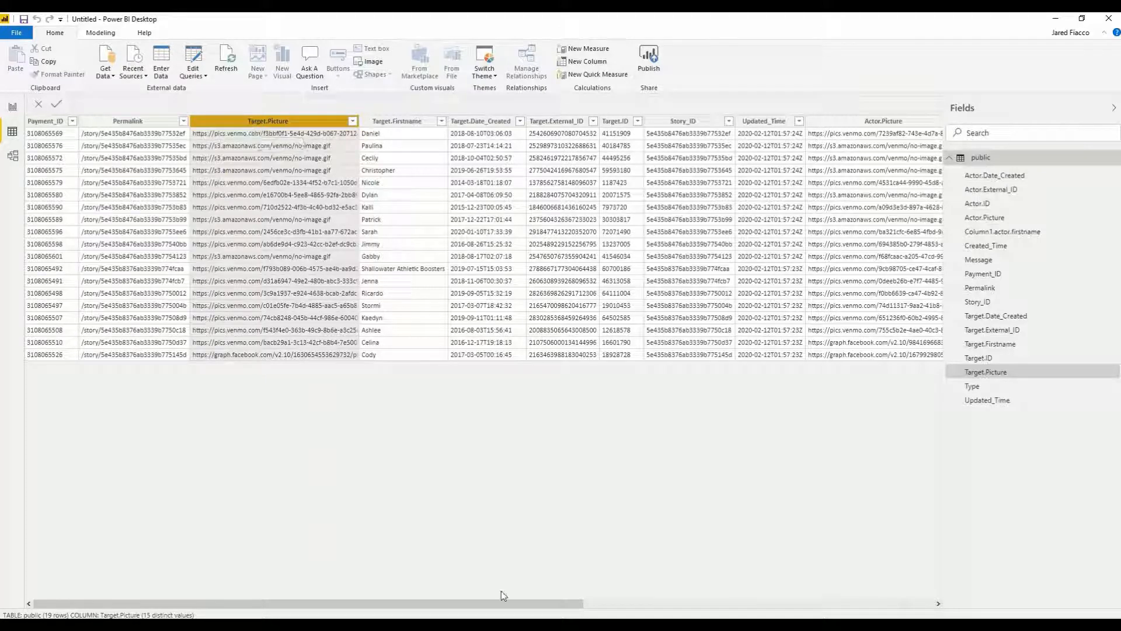
pyautogui.moveTo(497, 605); pyautogui.dragTo(638, 605)
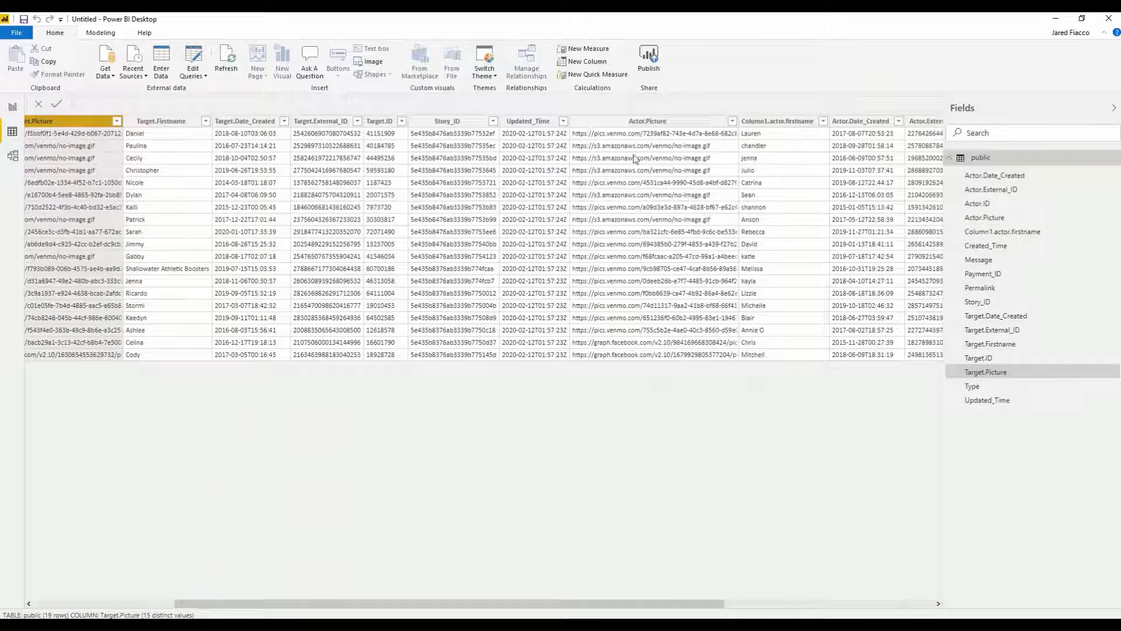
pyautogui.click(644, 123)
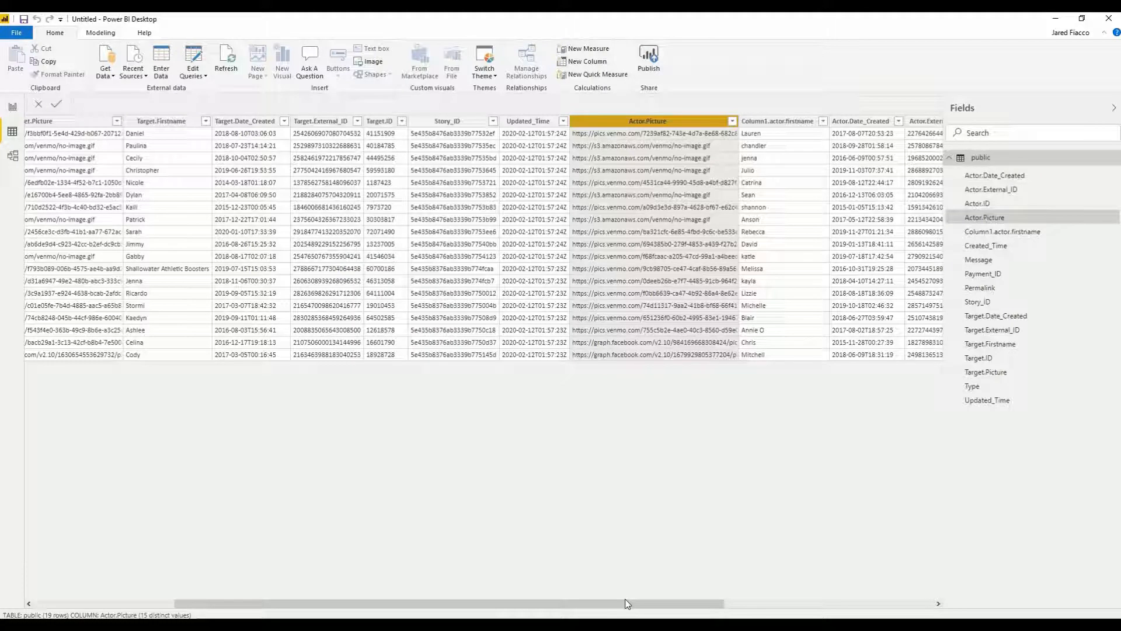
pyautogui.moveTo(626, 605); pyautogui.dragTo(627, 608)
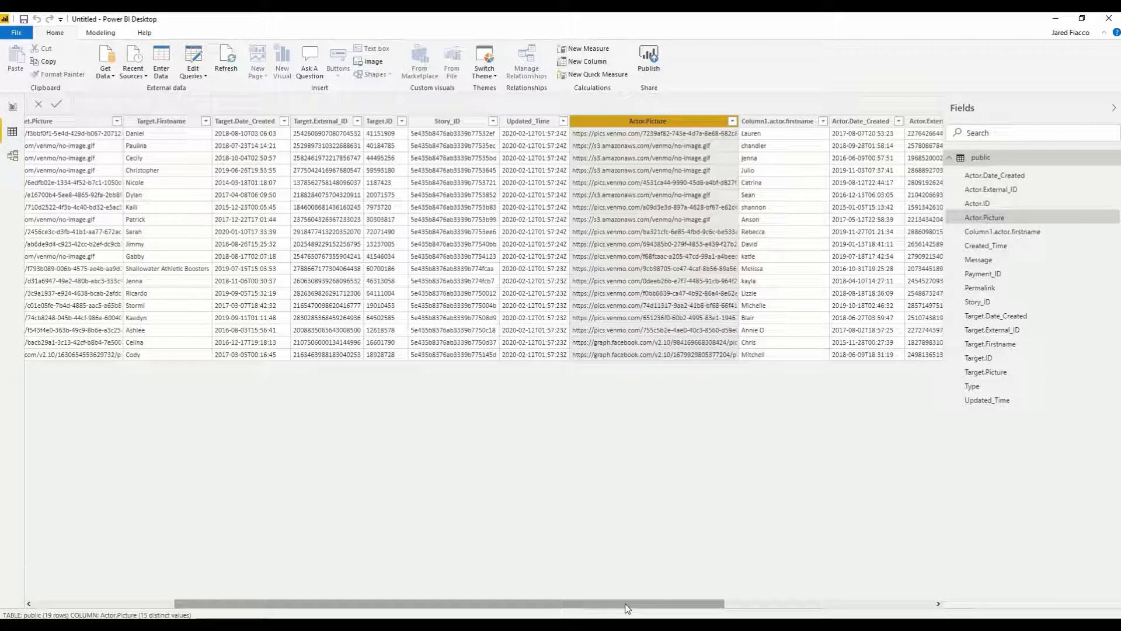
# Rename the Column1.actor.firstname column as Actor.Firstname
pyautogui.rightClick(763, 121)
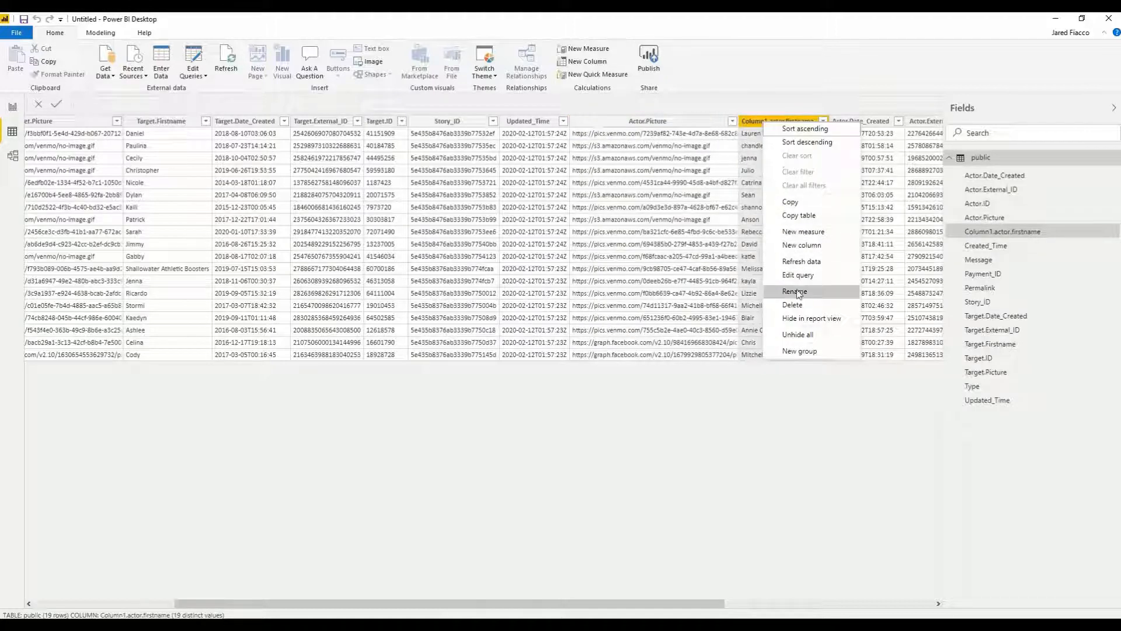
pyautogui.rightClick(749, 123)
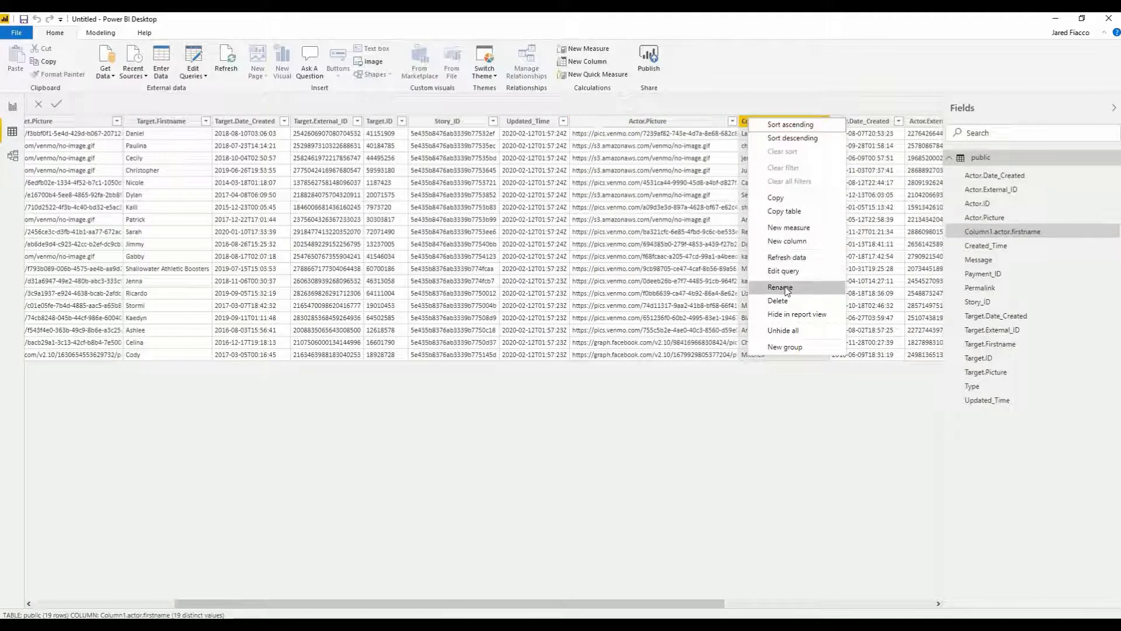
pyautogui.click(785, 287)
pyautogui.press('Home')
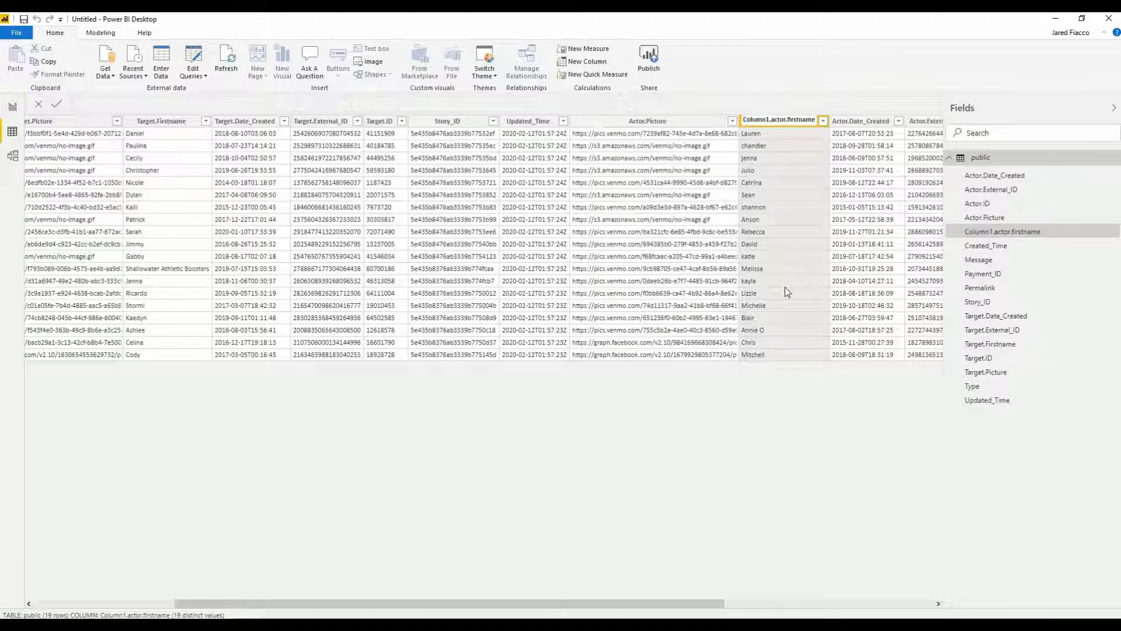
pyautogui.hotkey('shift', 'Right')
pyautogui.hotkey('shift', 'Right')
pyautogui.hotkey('shift', 'Right')
pyautogui.hotkey('shift', 'Right')
pyautogui.hotkey('shift', 'Right')
pyautogui.hotkey('shift', 'Right')
pyautogui.hotkey('shift', 'Right')
pyautogui.hotkey('shift', 'Right')
pyautogui.hotkey('shift', 'Right')
pyautogui.write('A')
pyautogui.hotkey('shift', 'Right')
pyautogui.write('F')
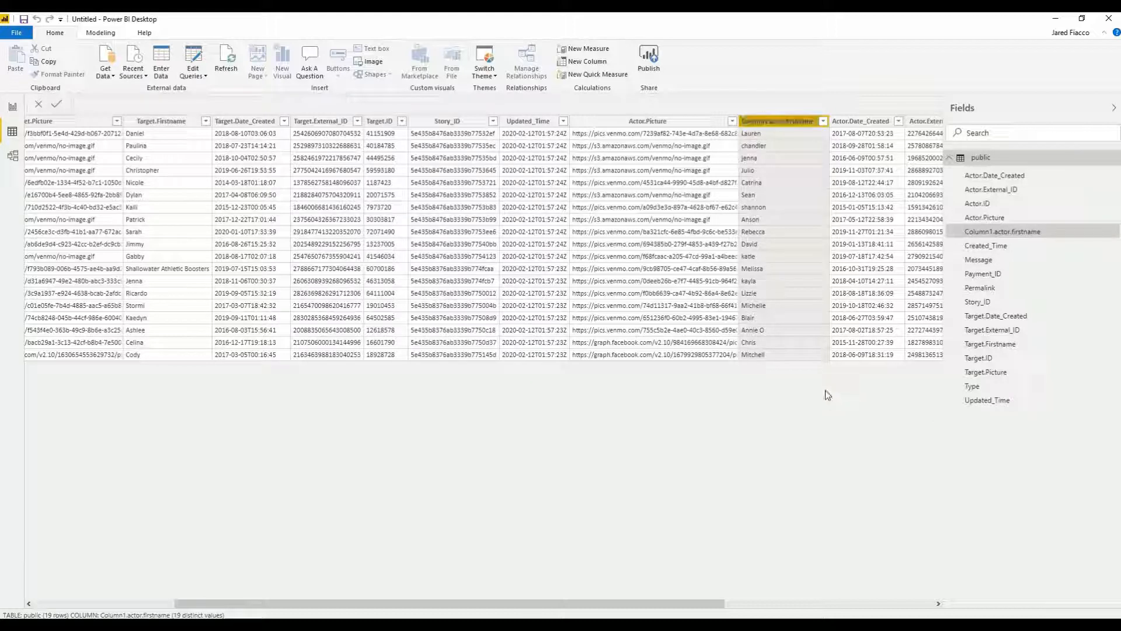
pyautogui.press('Return')
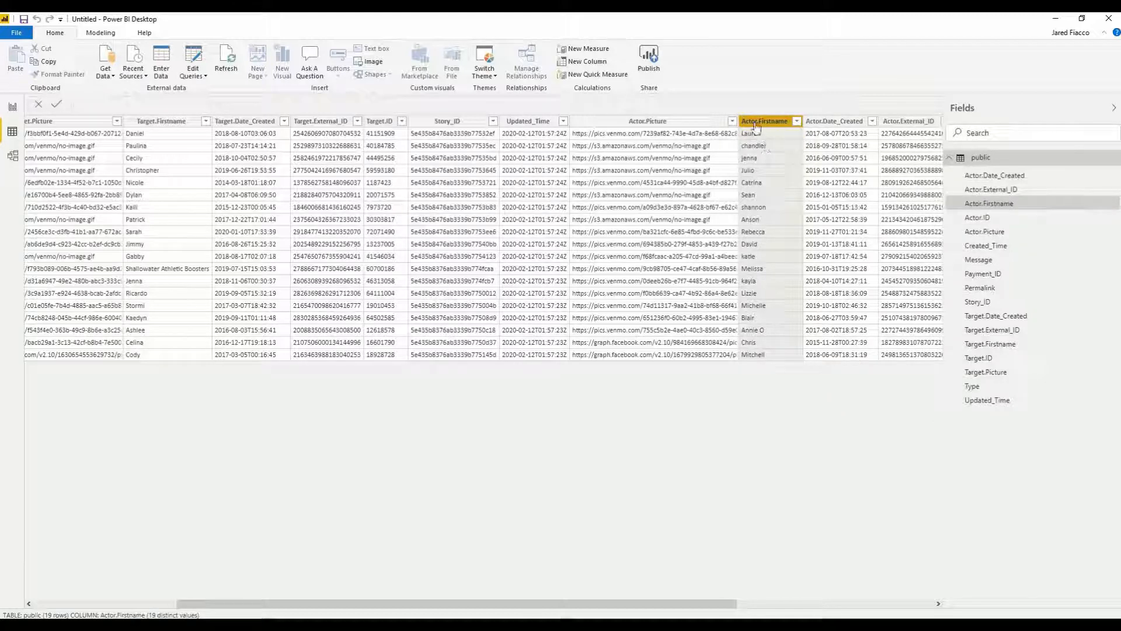
# Examine the table's remaining columns through Message and Type
pyautogui.moveTo(702, 604); pyautogui.dragTo(880, 604)
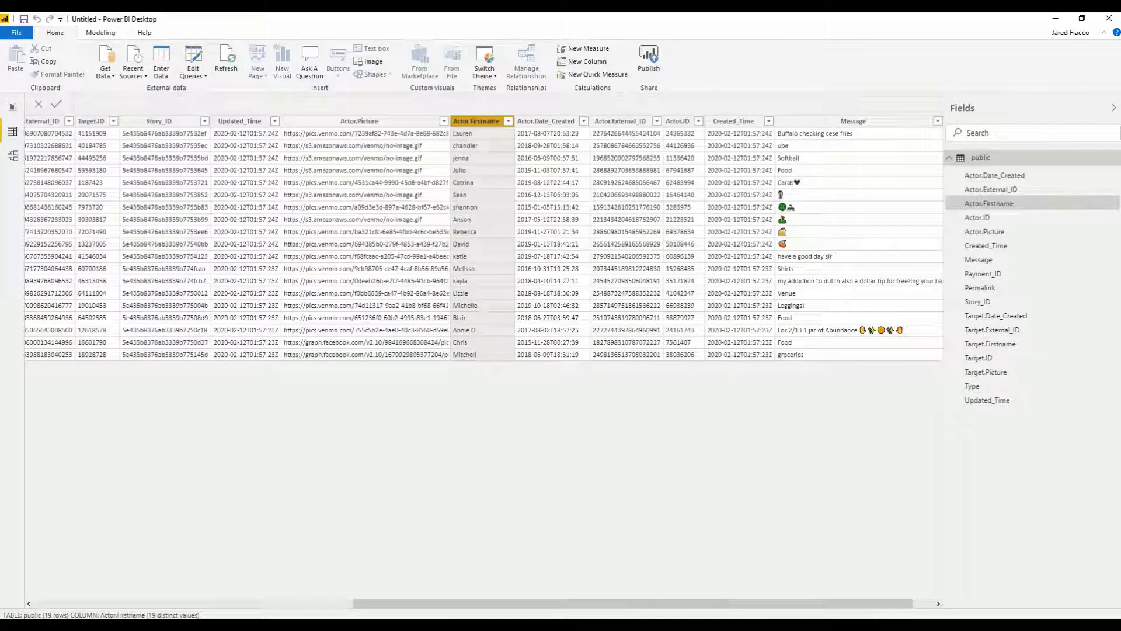
pyautogui.hotkey('alt', 'Tab')
pyautogui.moveTo(894, 14); pyautogui.dragTo(1120, 14)
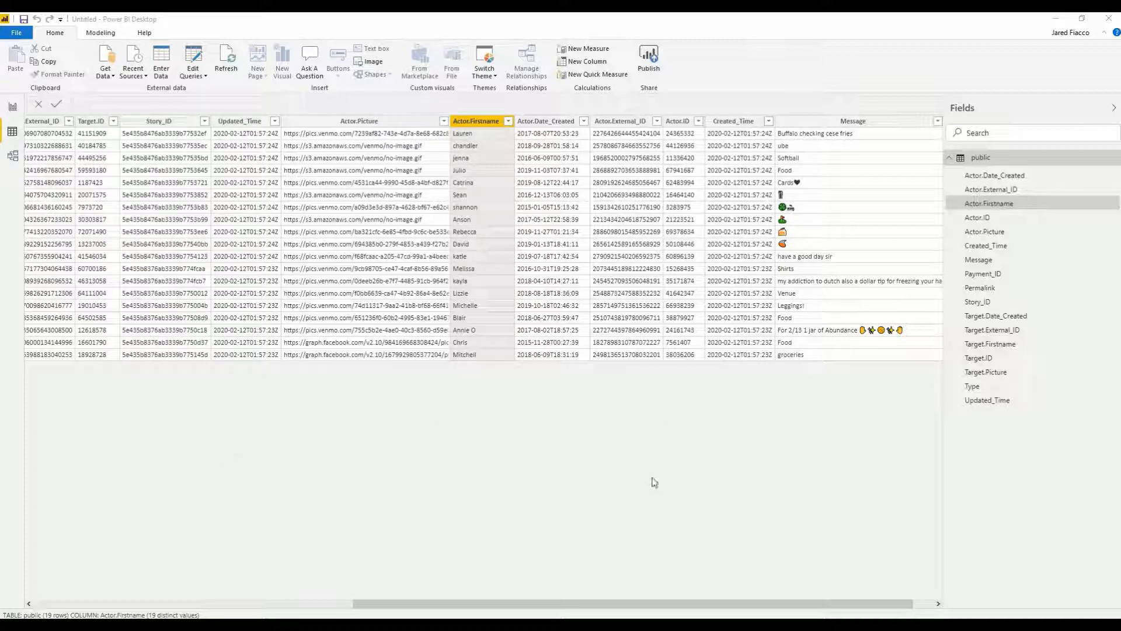
pyautogui.moveTo(682, 606); pyautogui.dragTo(775, 608)
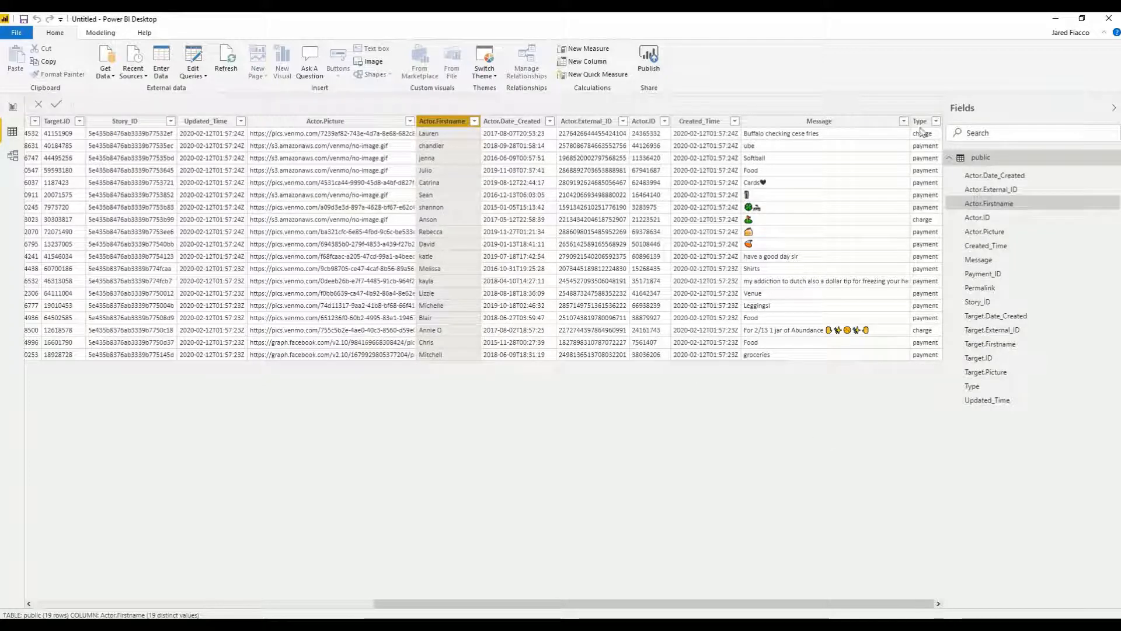
# Add a table visual of the Message field to the report page and extend its height until all messages fit
pyautogui.click(12, 107)
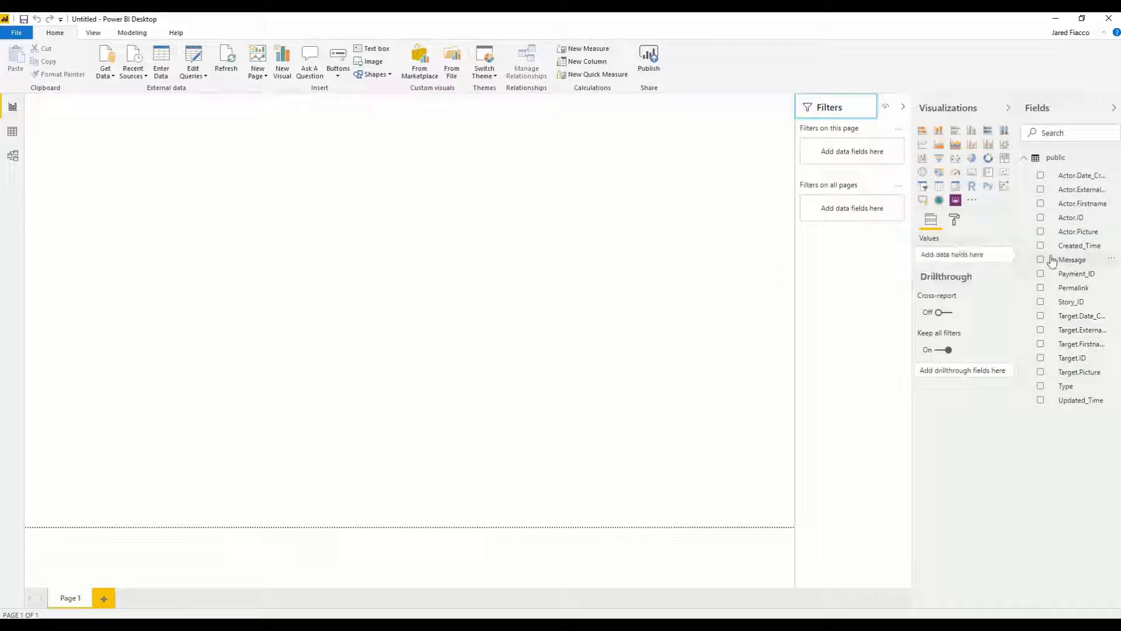
pyautogui.click(972, 201)
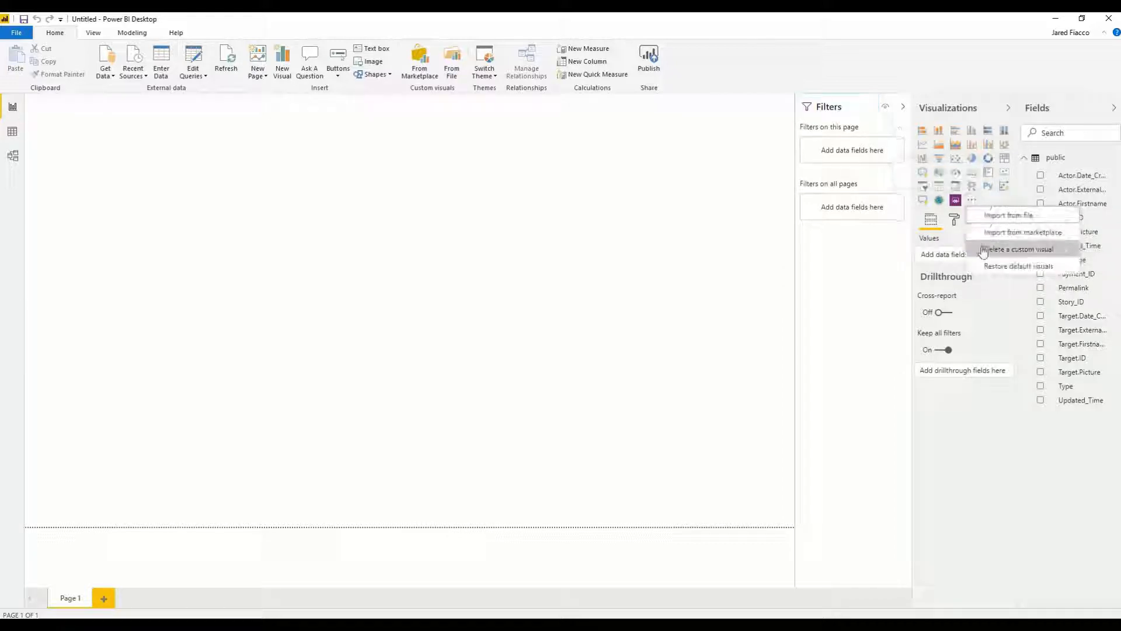
pyautogui.click(754, 280)
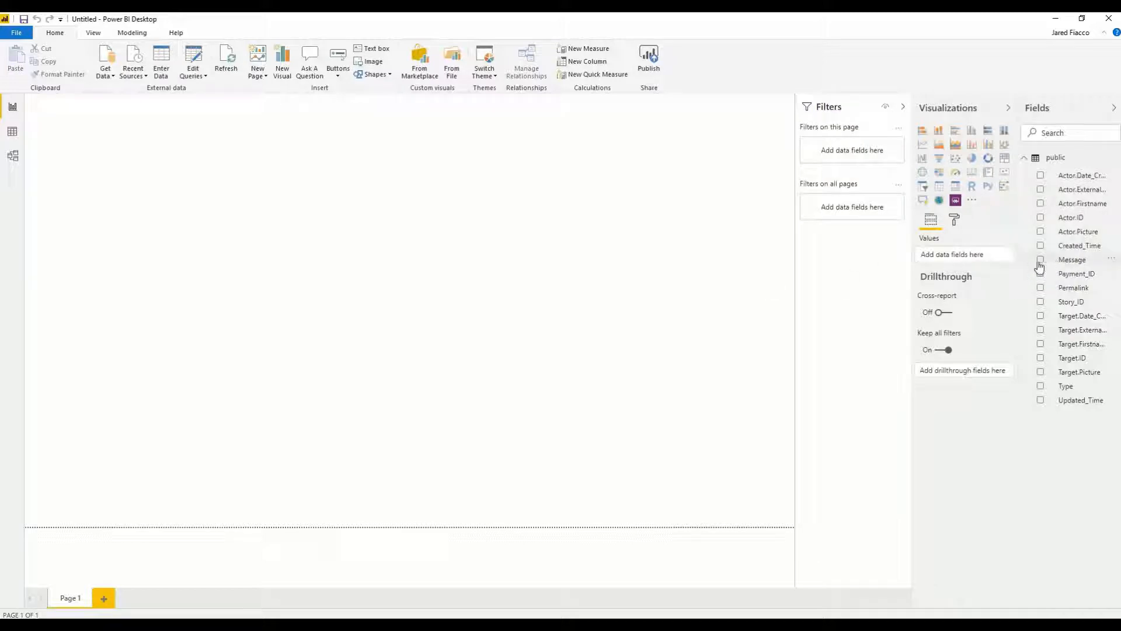
pyautogui.click(1040, 260)
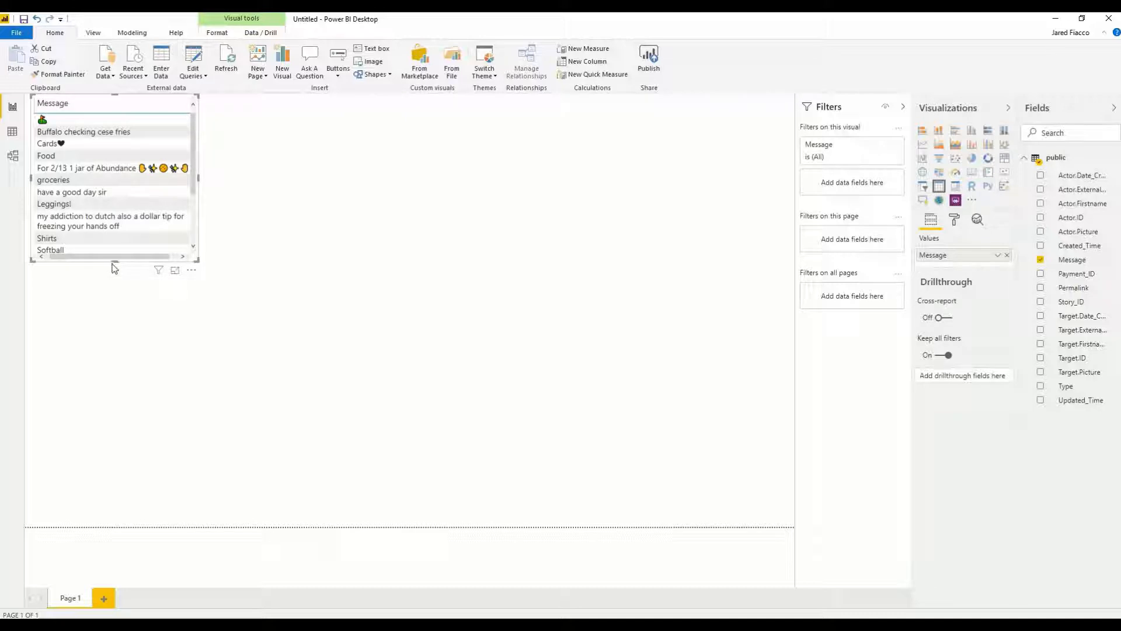
pyautogui.moveTo(114, 261); pyautogui.dragTo(117, 393)
pyautogui.click(119, 403)
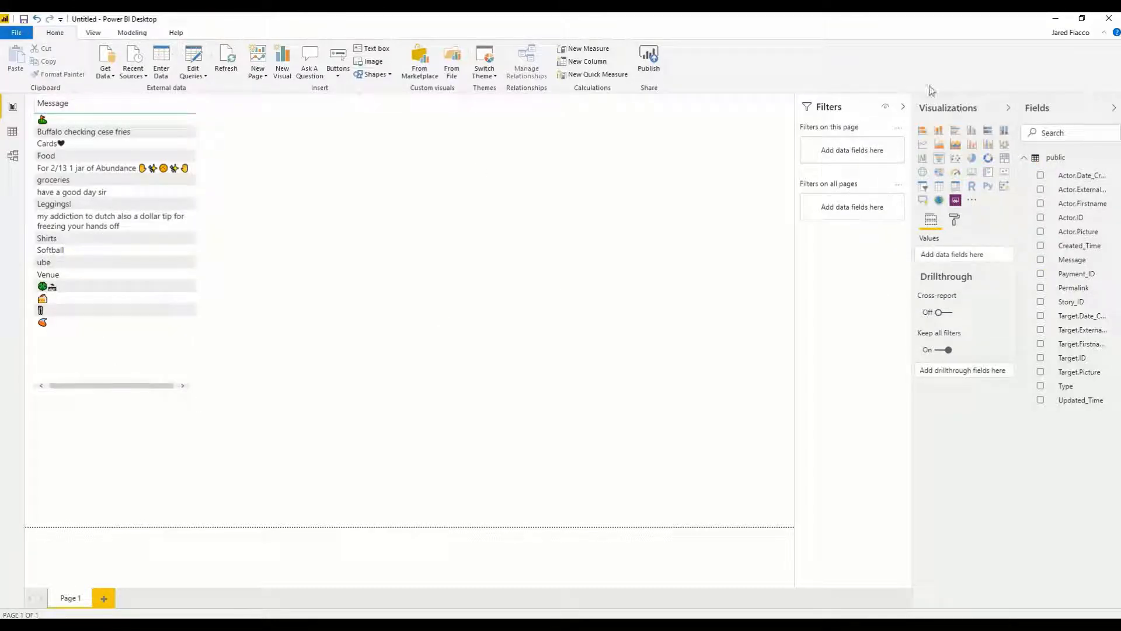
# Import the Word Cloud custom visual from the marketplace, using the search term "word"
pyautogui.click(972, 203)
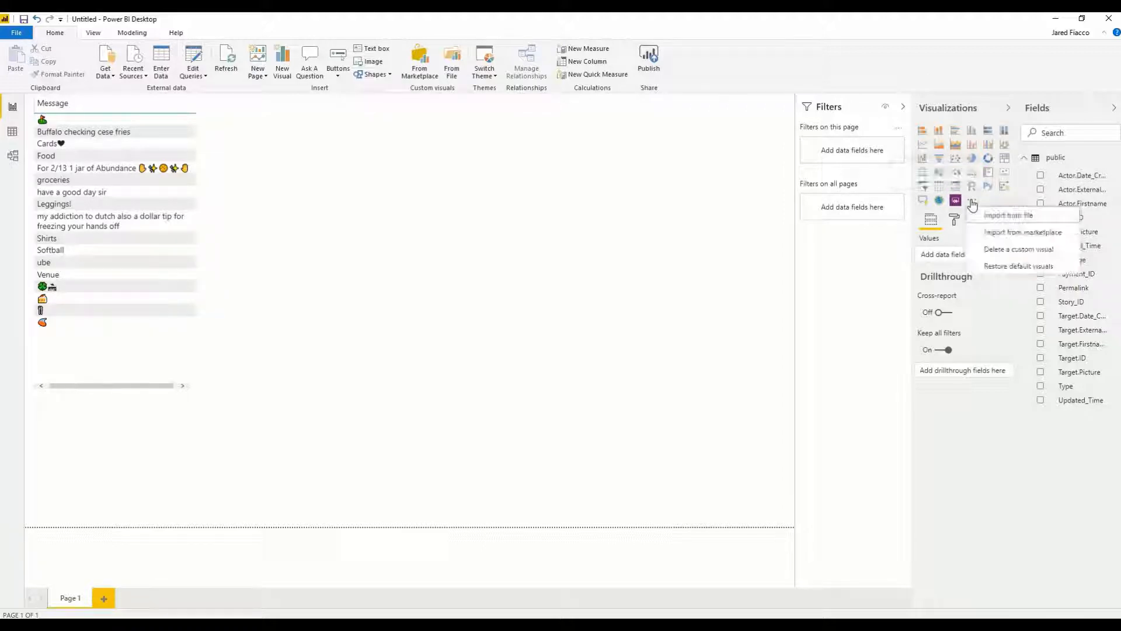
pyautogui.click(1000, 233)
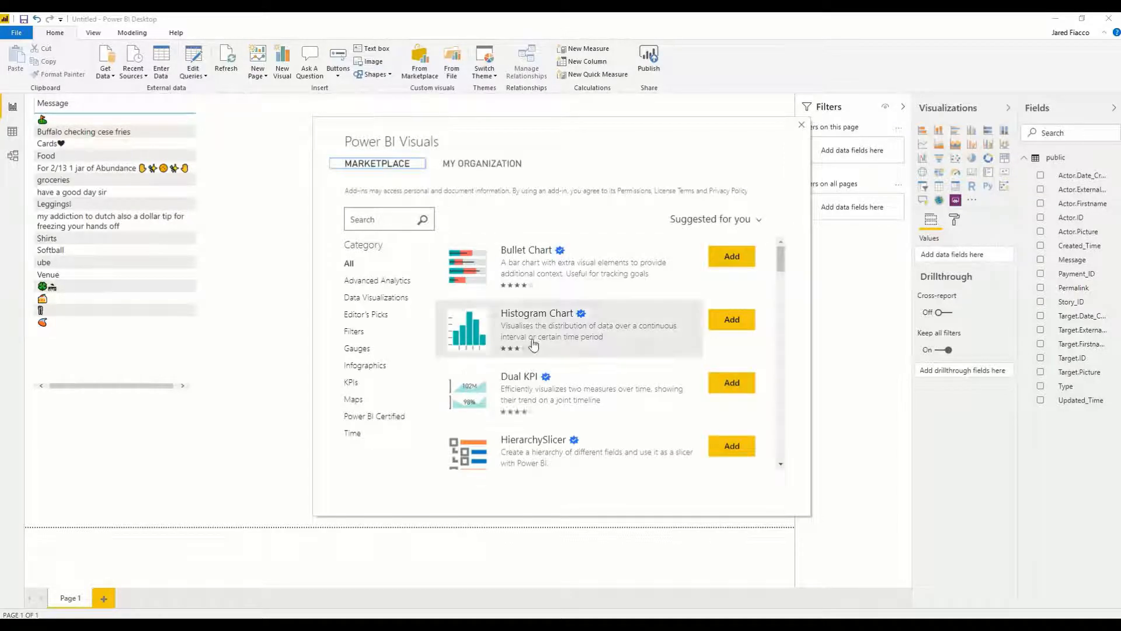
pyautogui.scroll(-5, 533, 345)
pyautogui.scroll(5, 571, 402)
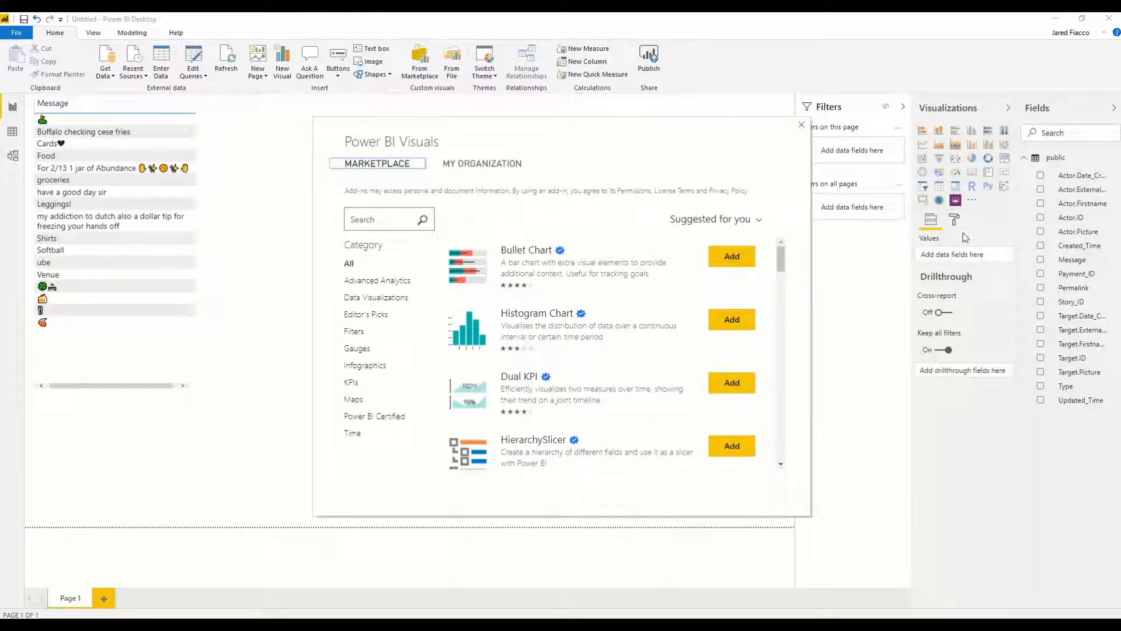
pyautogui.scroll(-5, 514, 324)
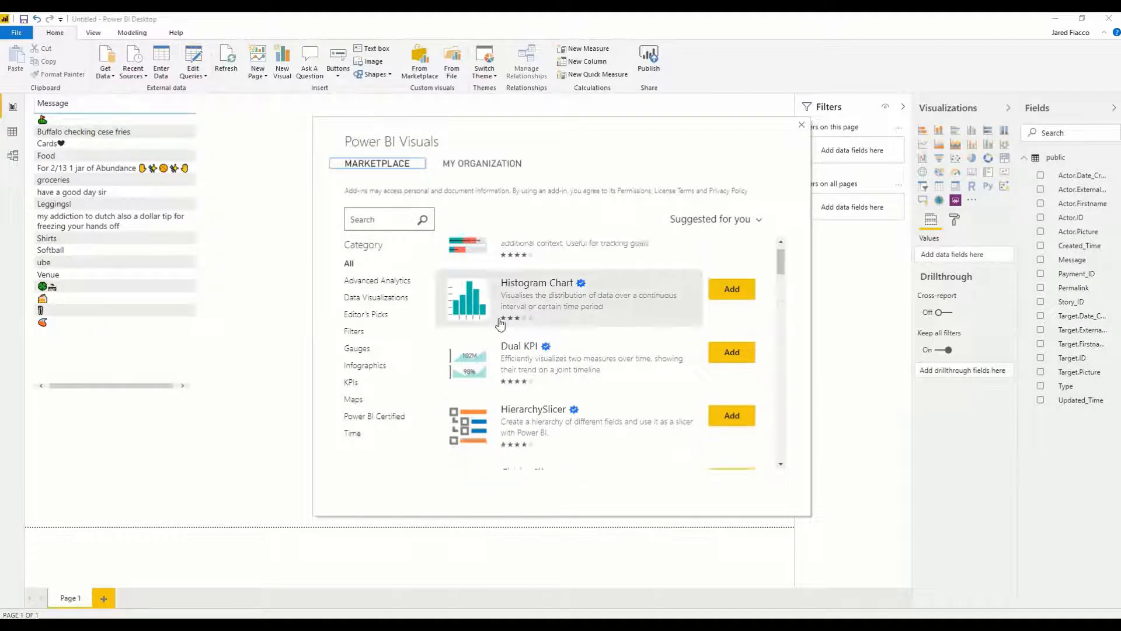
pyautogui.scroll(-5, 536, 336)
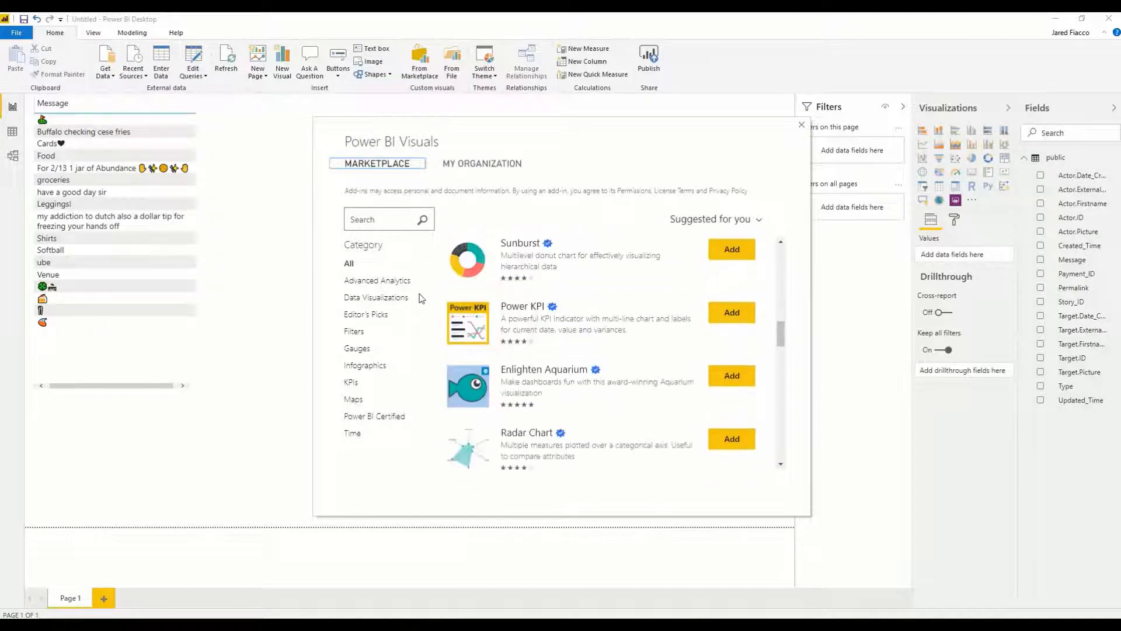
pyautogui.click(370, 216)
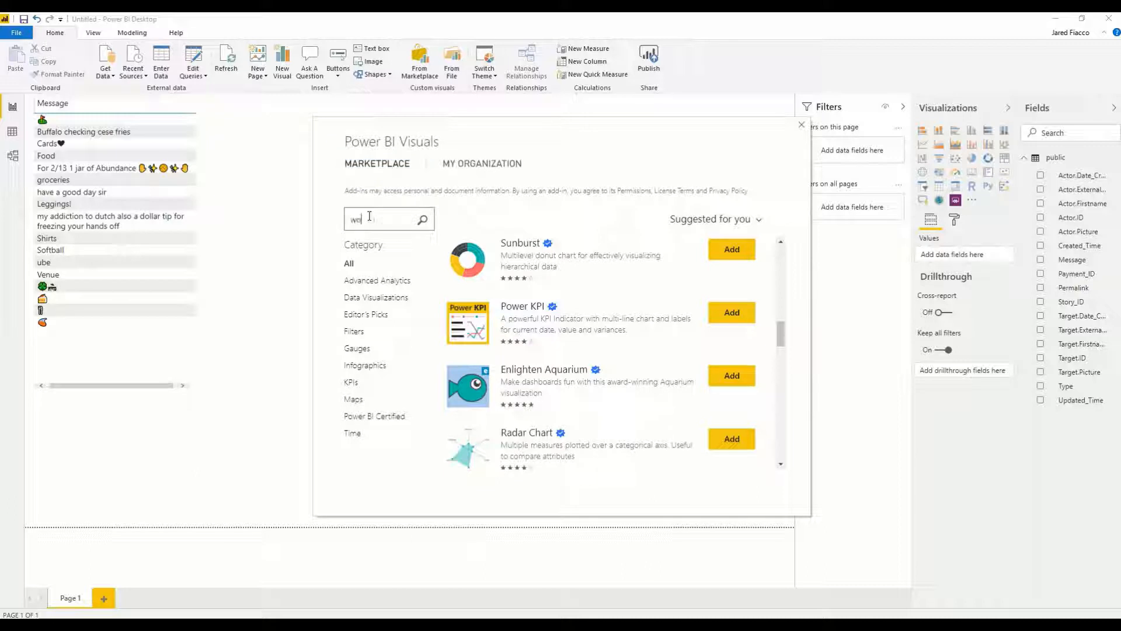
pyautogui.press('Return')
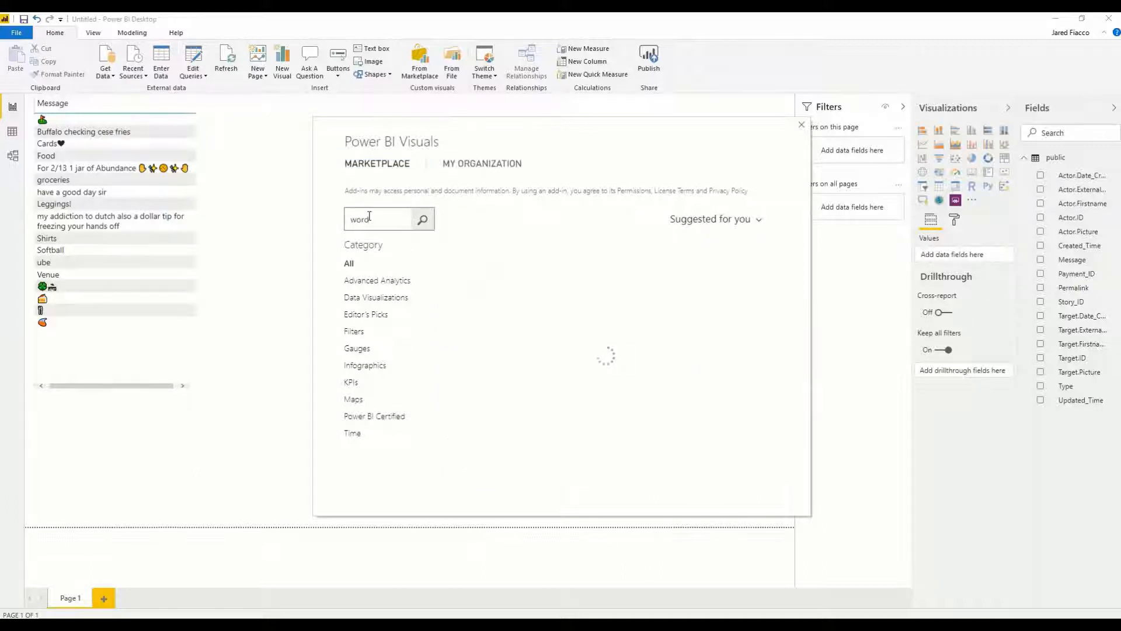
pyautogui.scroll(-3, 566, 296)
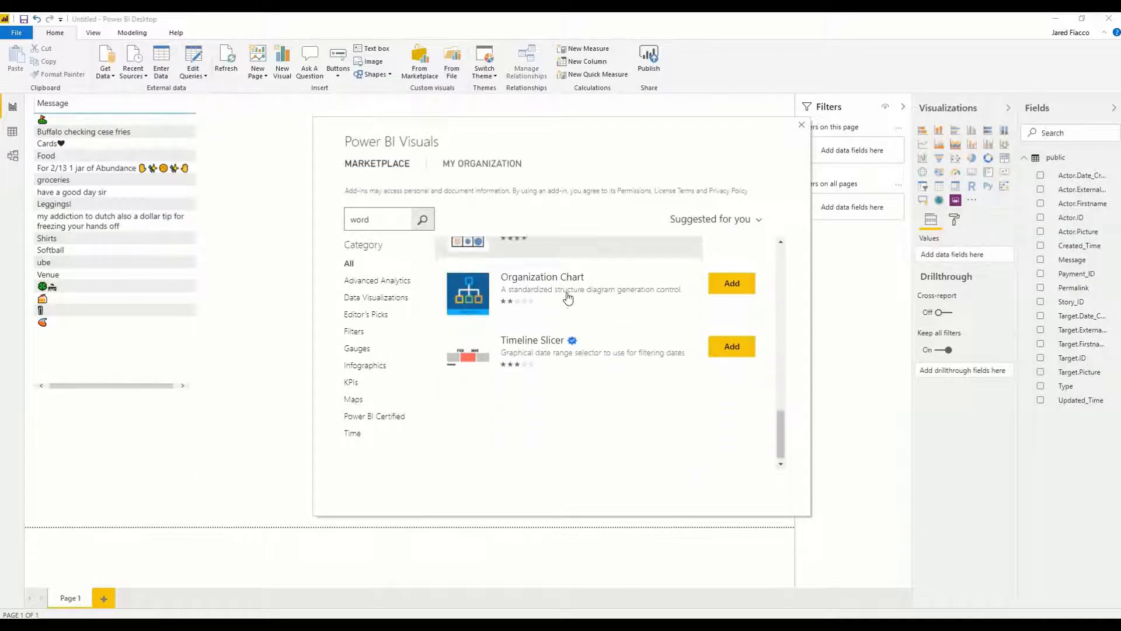
pyautogui.scroll(10, 568, 298)
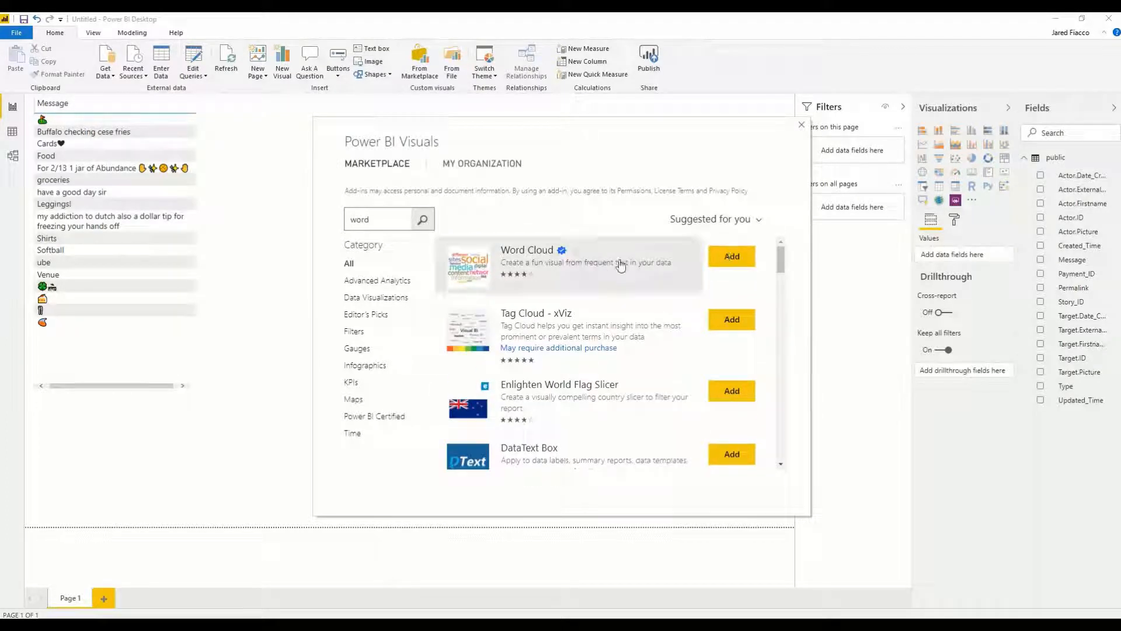
pyautogui.click(728, 260)
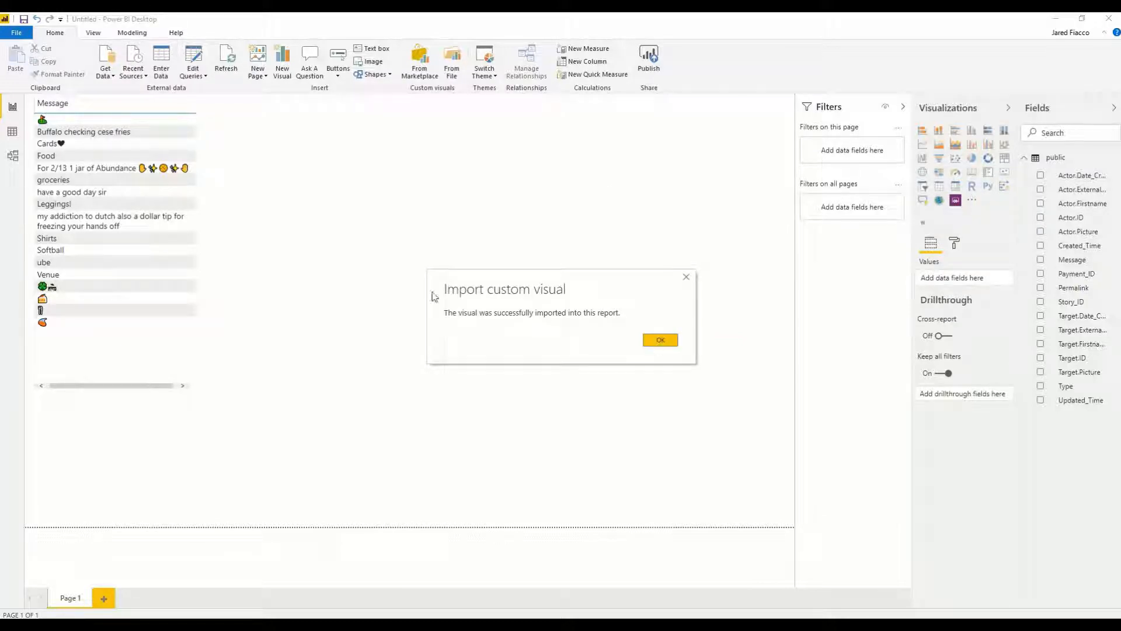
pyautogui.click(661, 341)
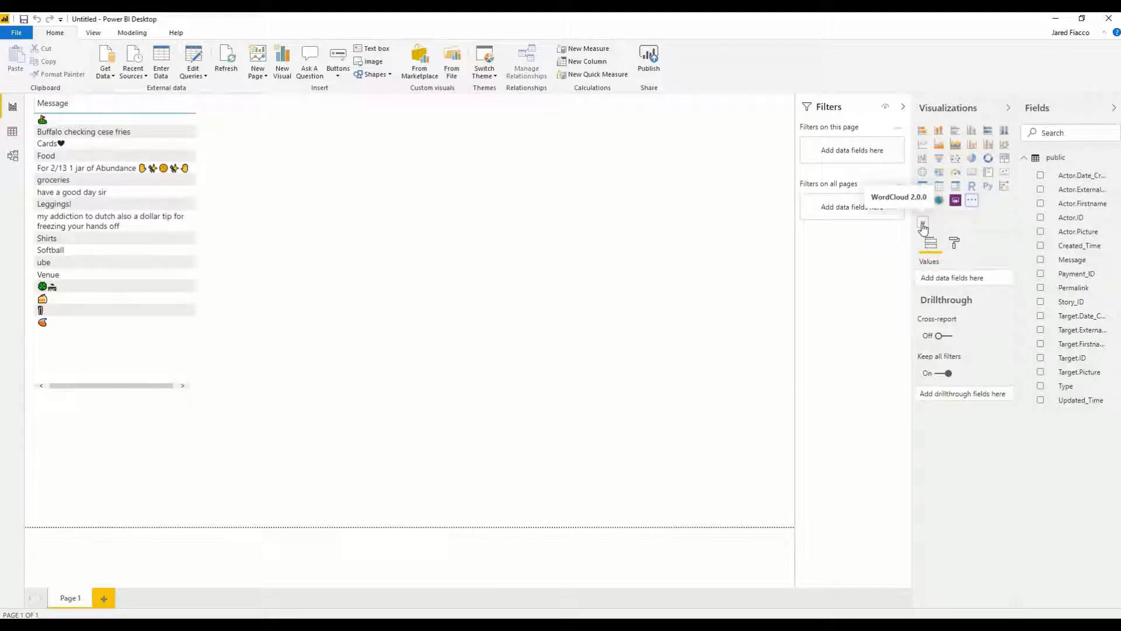
# Convert the Message table into a word cloud and widen it to about twice its width
pyautogui.click(153, 362)
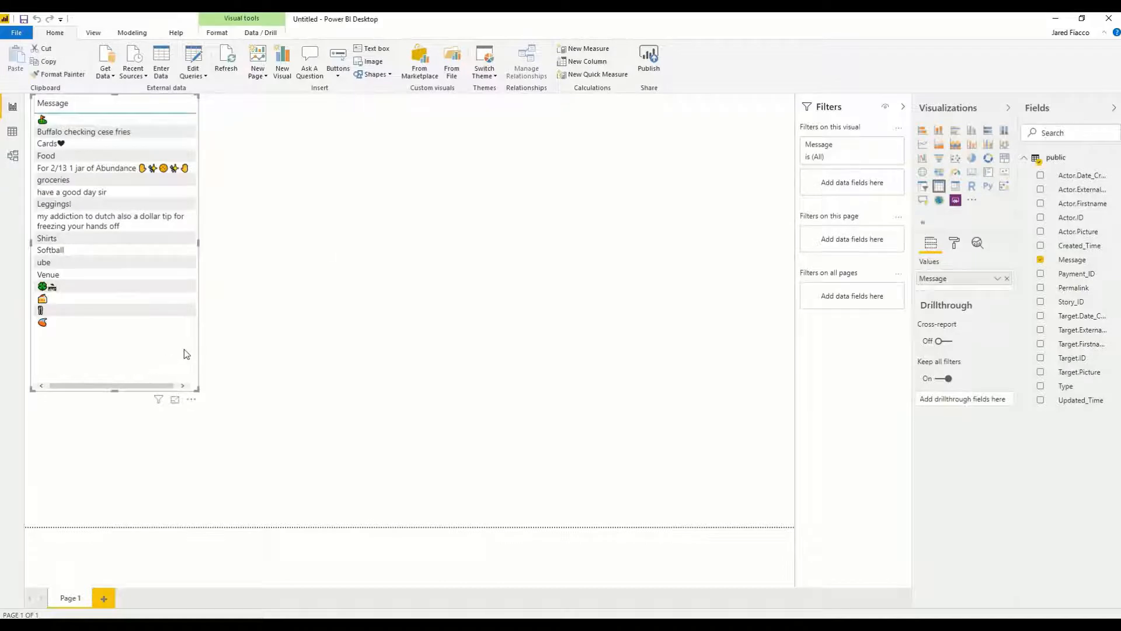
pyautogui.click(923, 224)
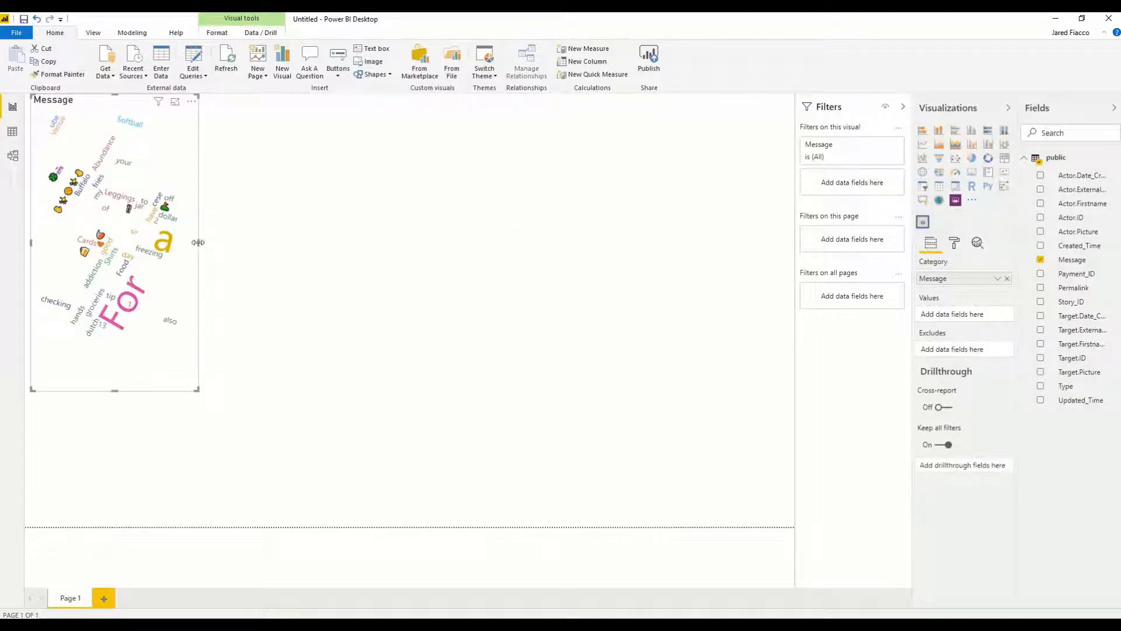
pyautogui.moveTo(196, 245); pyautogui.dragTo(362, 228)
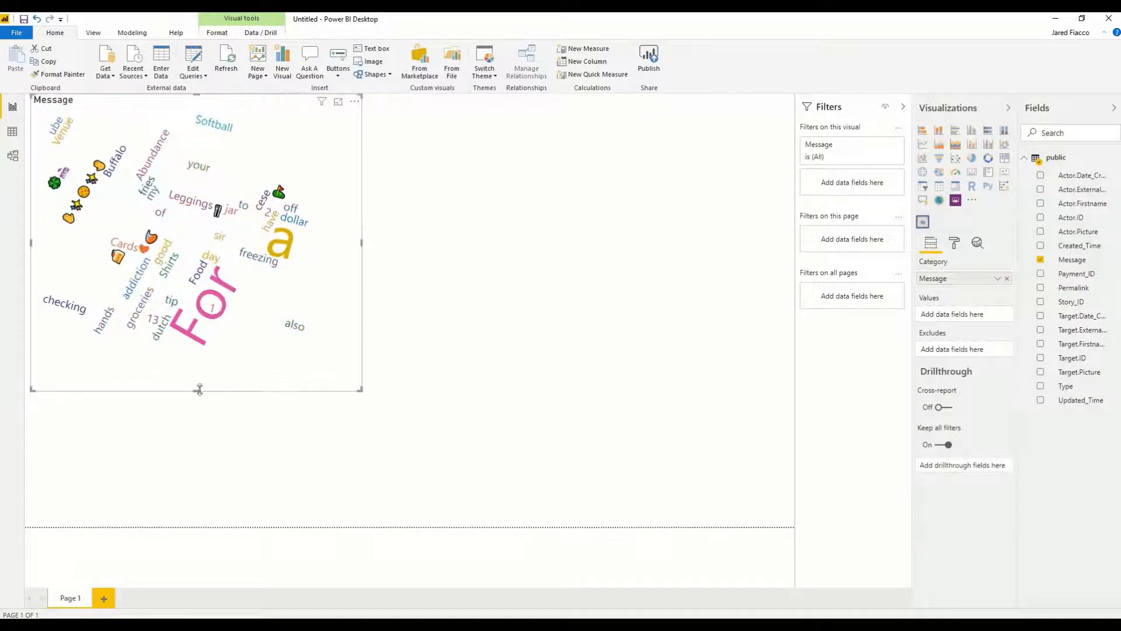
# Shorten the word cloud to a height of about 397 and open its General format settings
pyautogui.moveTo(213, 286); pyautogui.dragTo(449, 332)
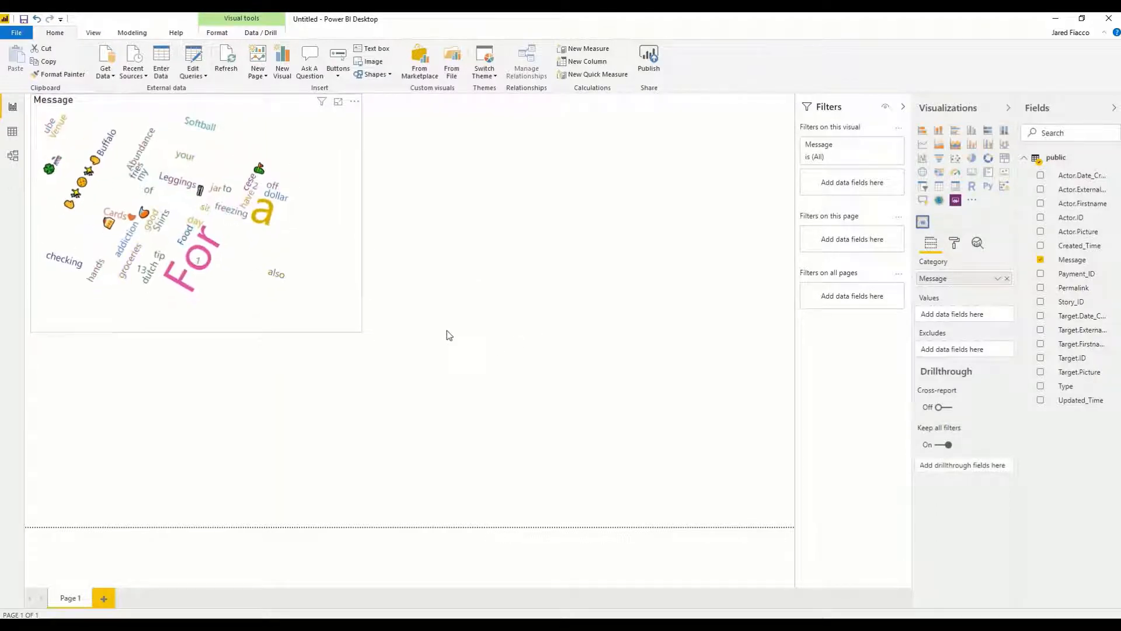
pyautogui.click(447, 334)
pyautogui.click(955, 244)
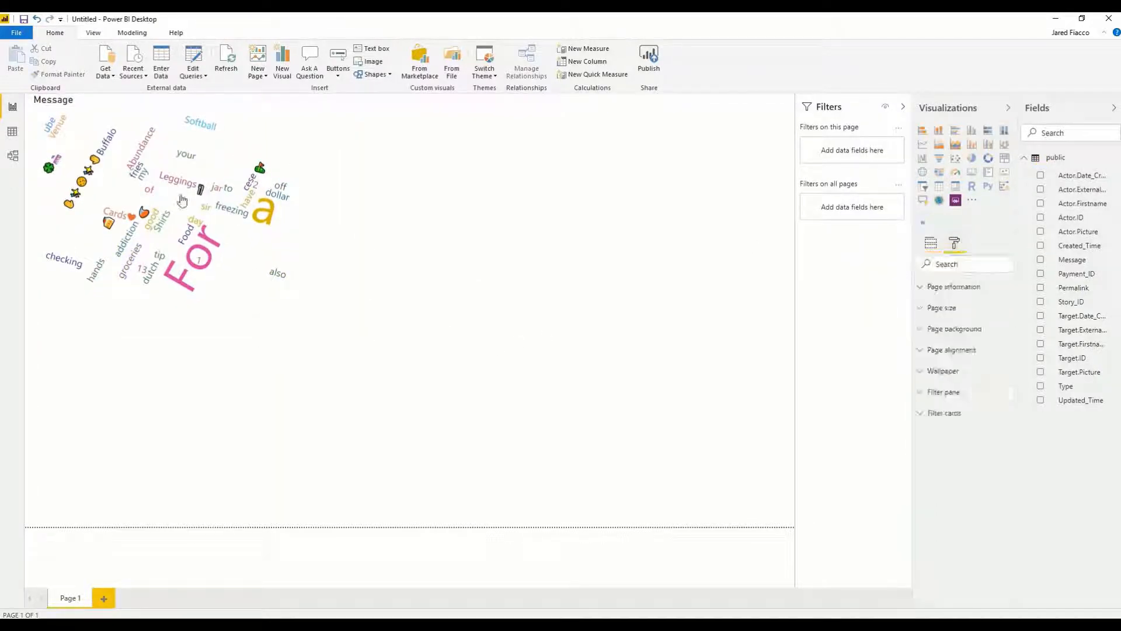
pyautogui.click(316, 260)
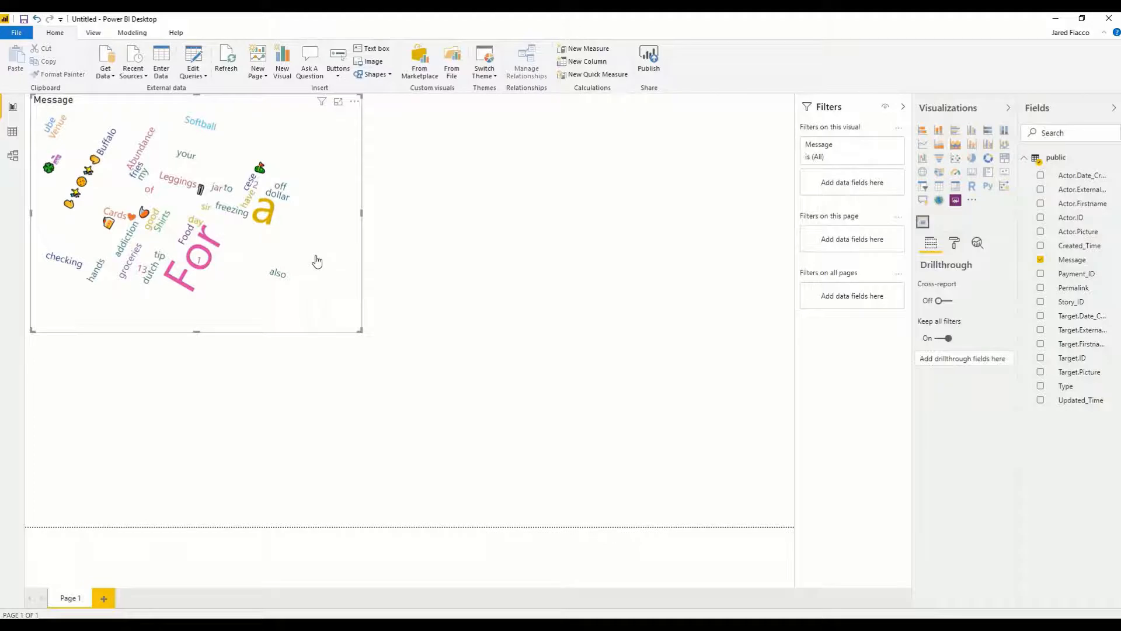
pyautogui.click(955, 243)
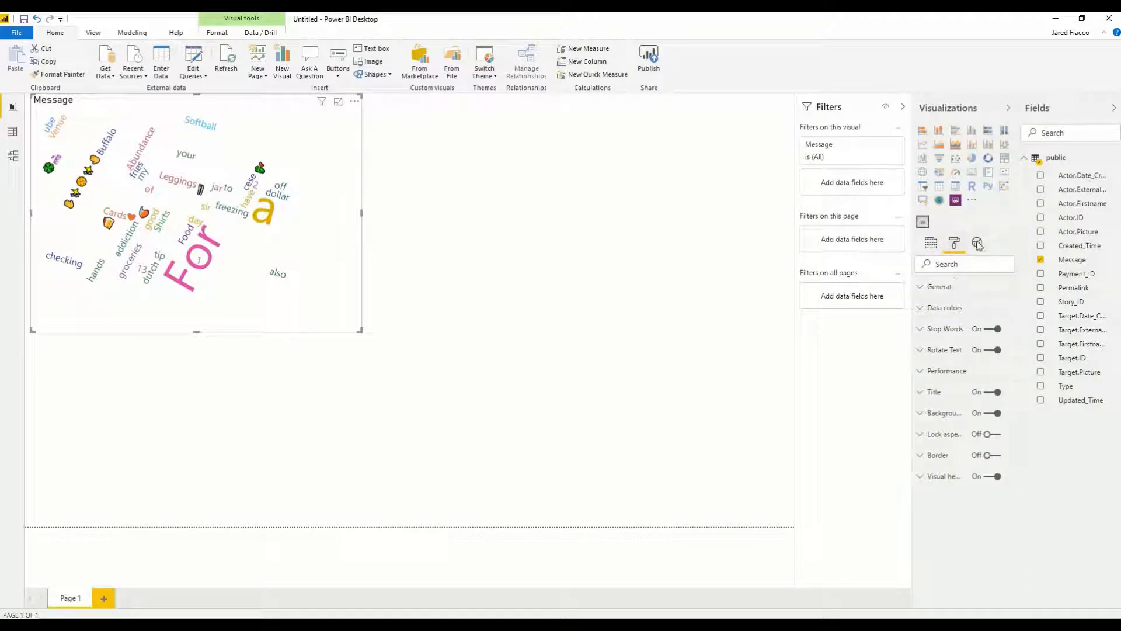
pyautogui.click(926, 287)
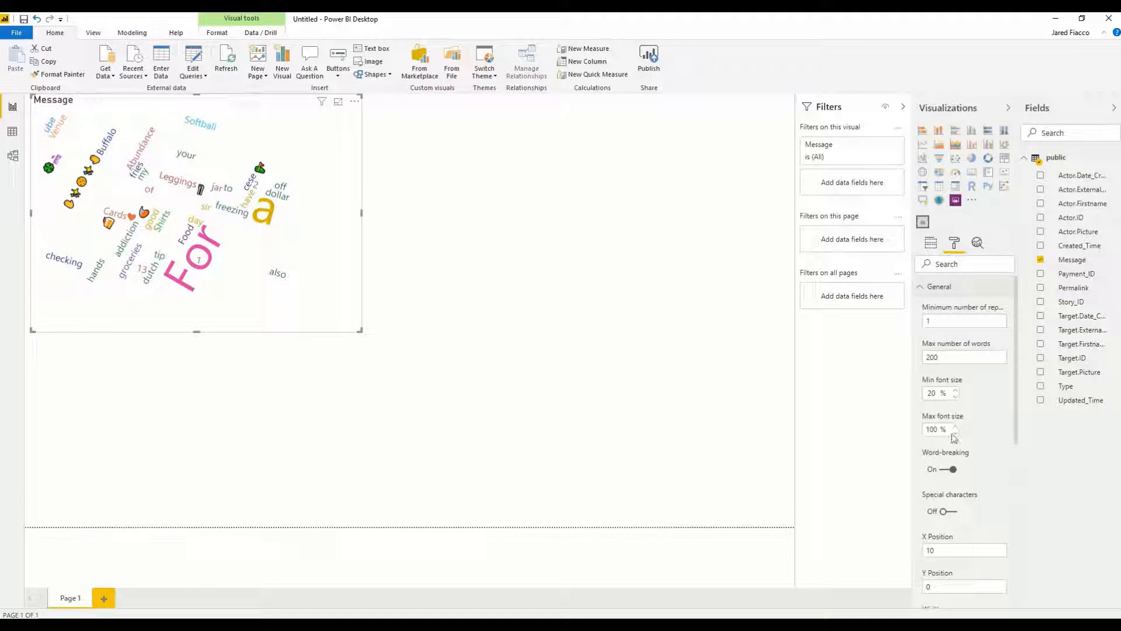
# Try the word cloud without text rotation, turn Rotate Text back on, and collapse the format sections
pyautogui.scroll(-6, 954, 437)
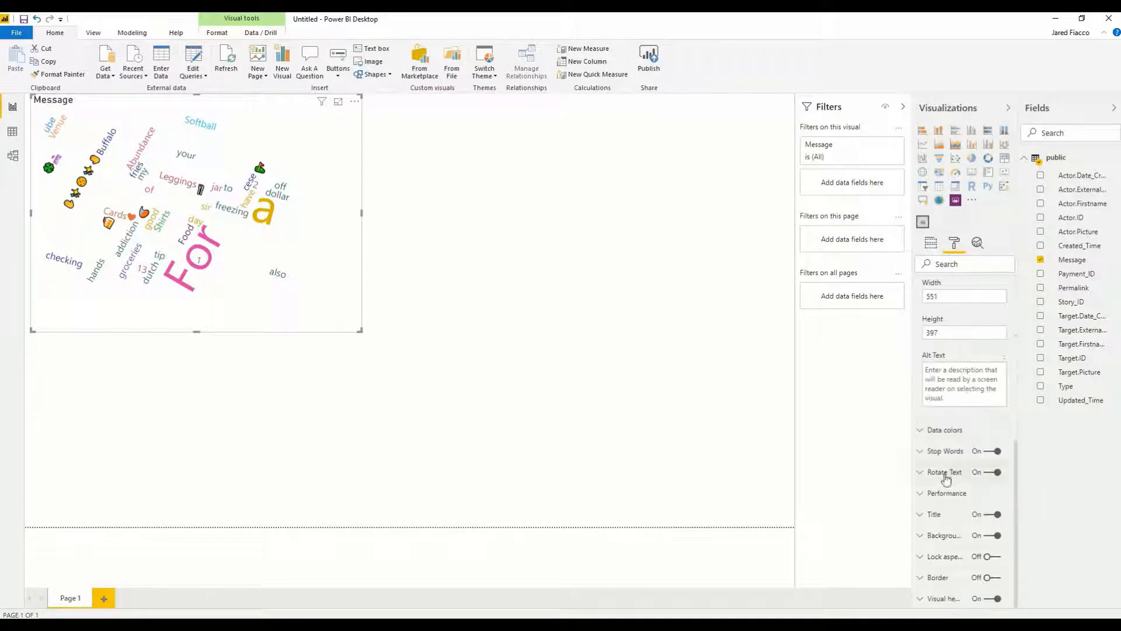
pyautogui.click(947, 473)
pyautogui.scroll(-2, 981, 449)
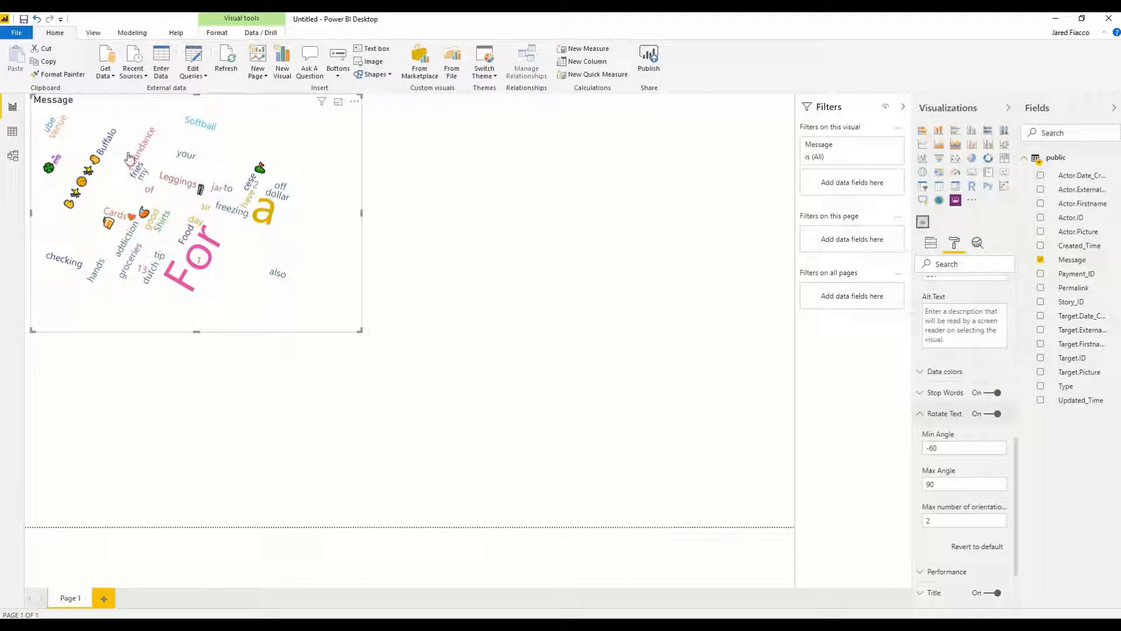
pyautogui.click(995, 414)
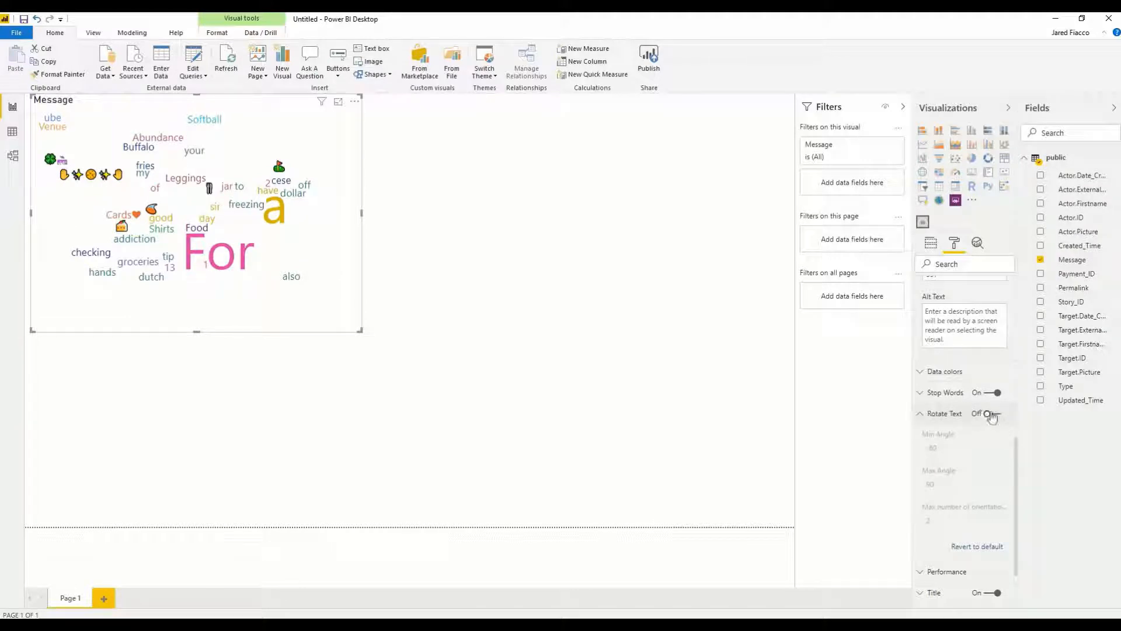
pyautogui.click(988, 415)
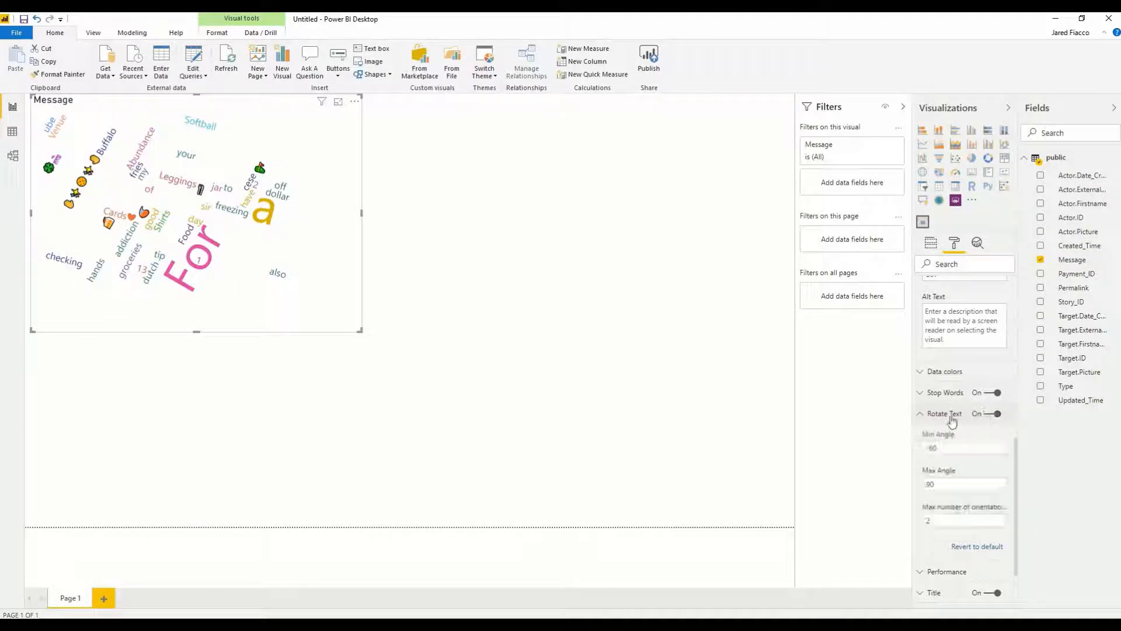
pyautogui.click(923, 416)
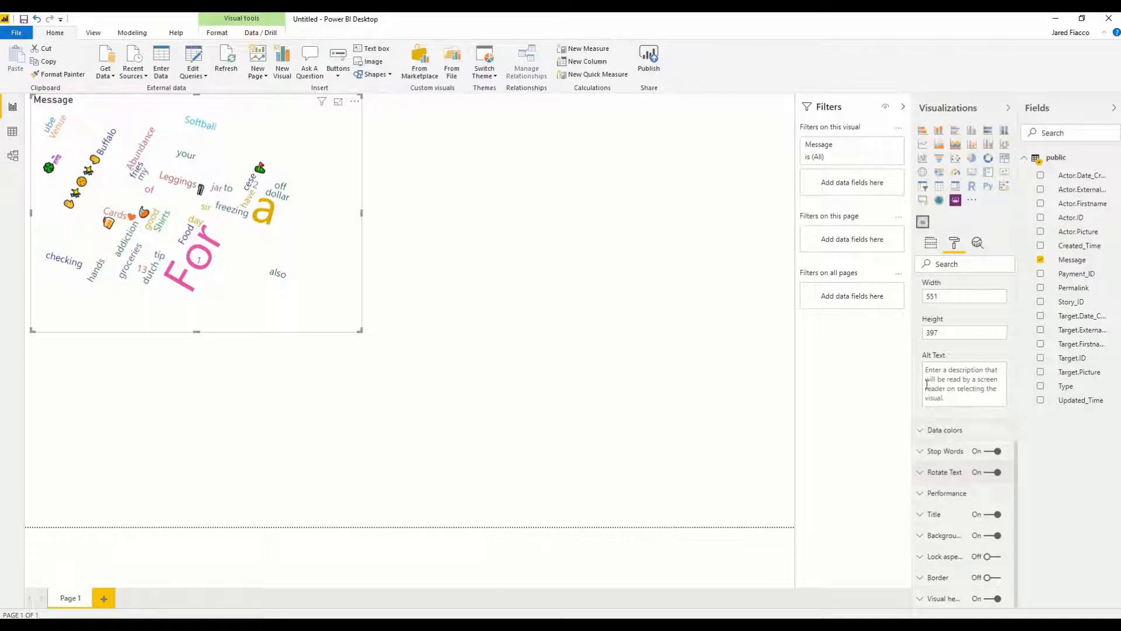
pyautogui.scroll(5, 925, 380)
pyautogui.click(927, 287)
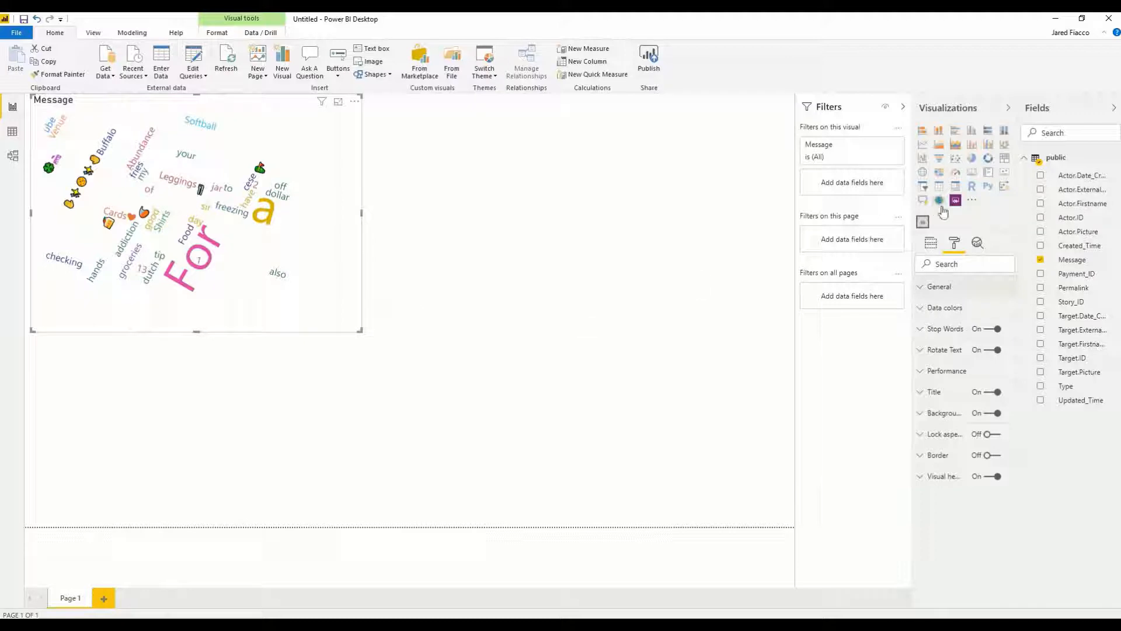
# Deselect the word cloud and widen the Fields pane until the full field names fit
pyautogui.click(539, 228)
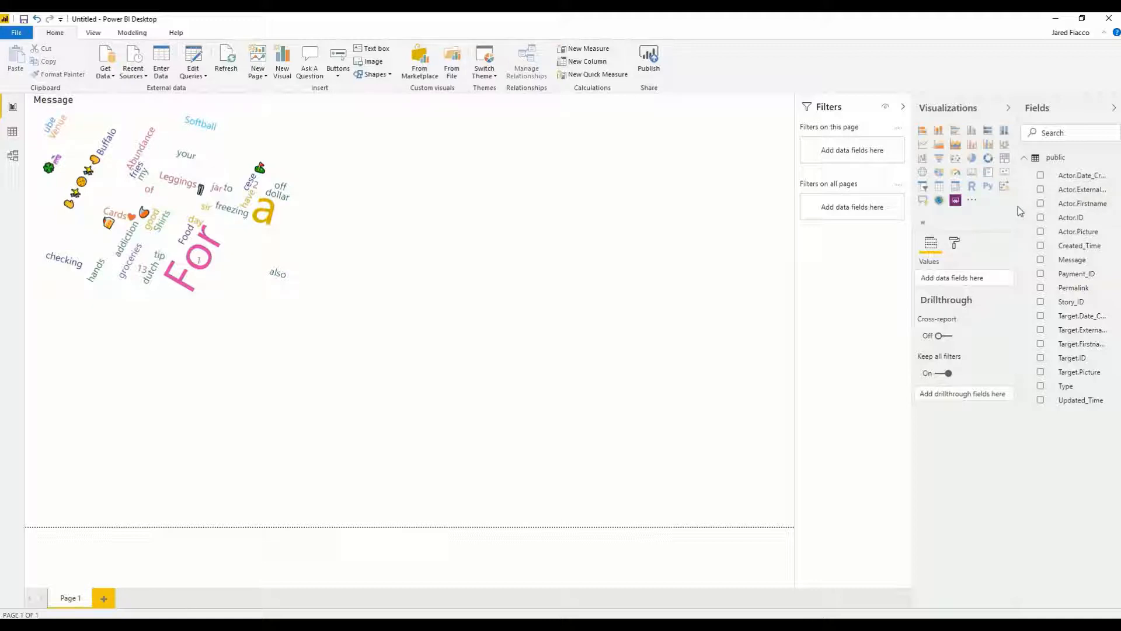
pyautogui.moveTo(1016, 206); pyautogui.dragTo(977, 208)
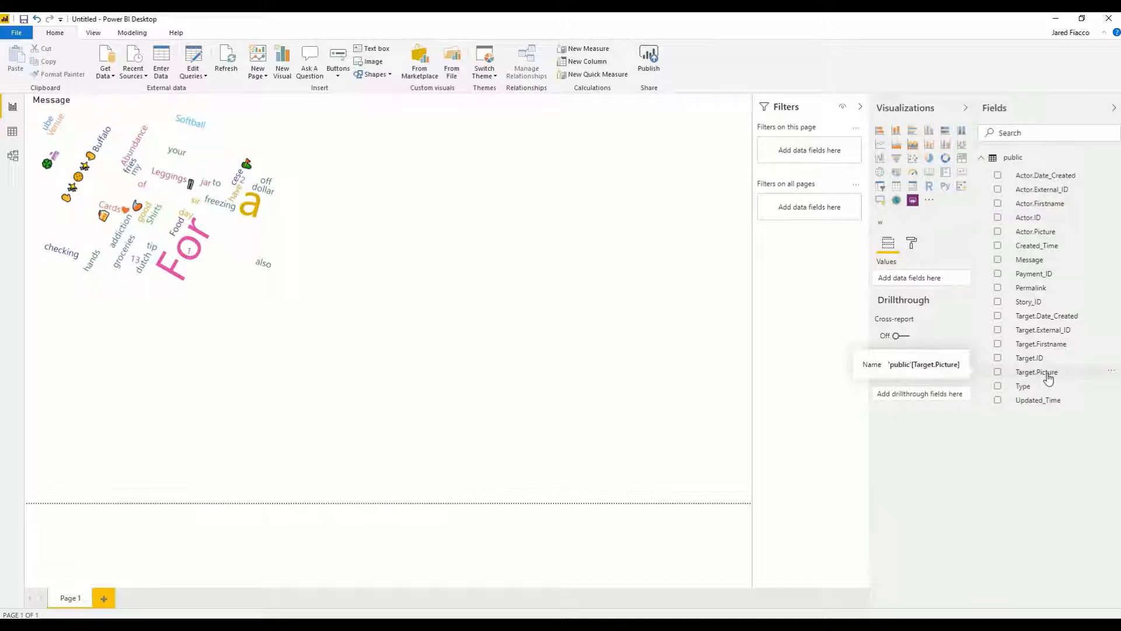
# Import the Simple Image custom visual from the marketplace, using the search term "image"
pyautogui.click(930, 201)
pyautogui.click(952, 231)
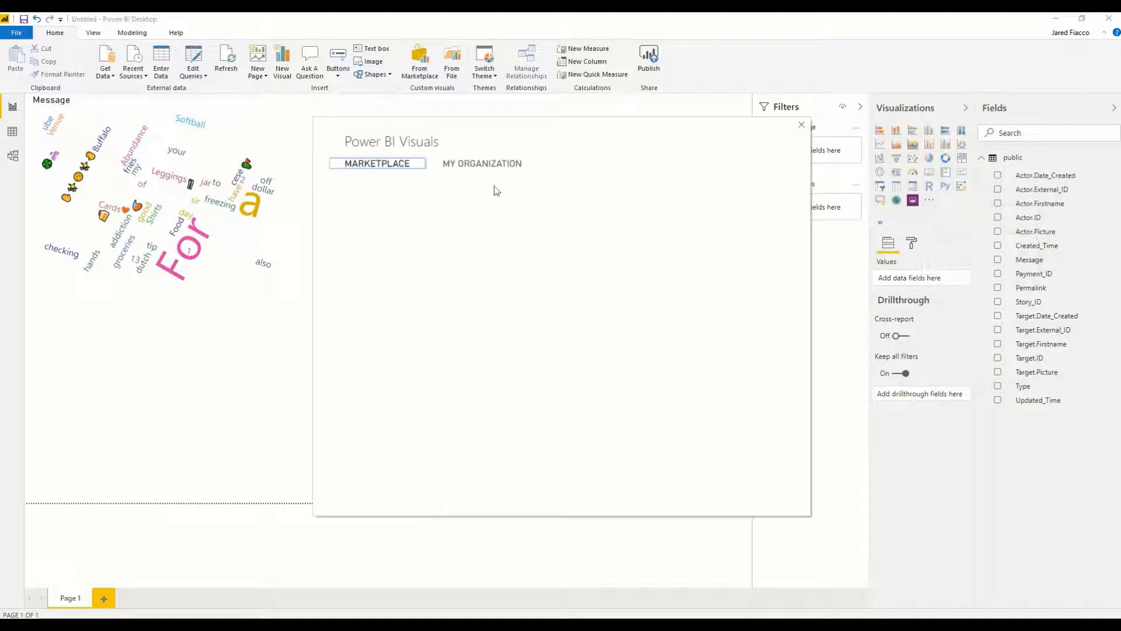
pyautogui.click(414, 220)
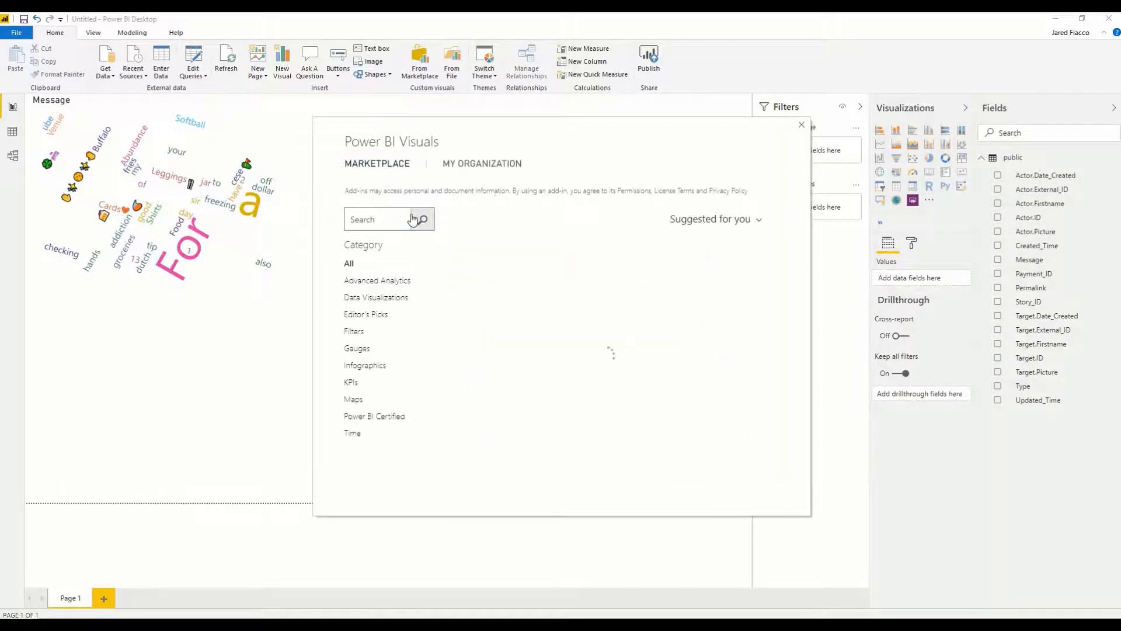
pyautogui.click(396, 219)
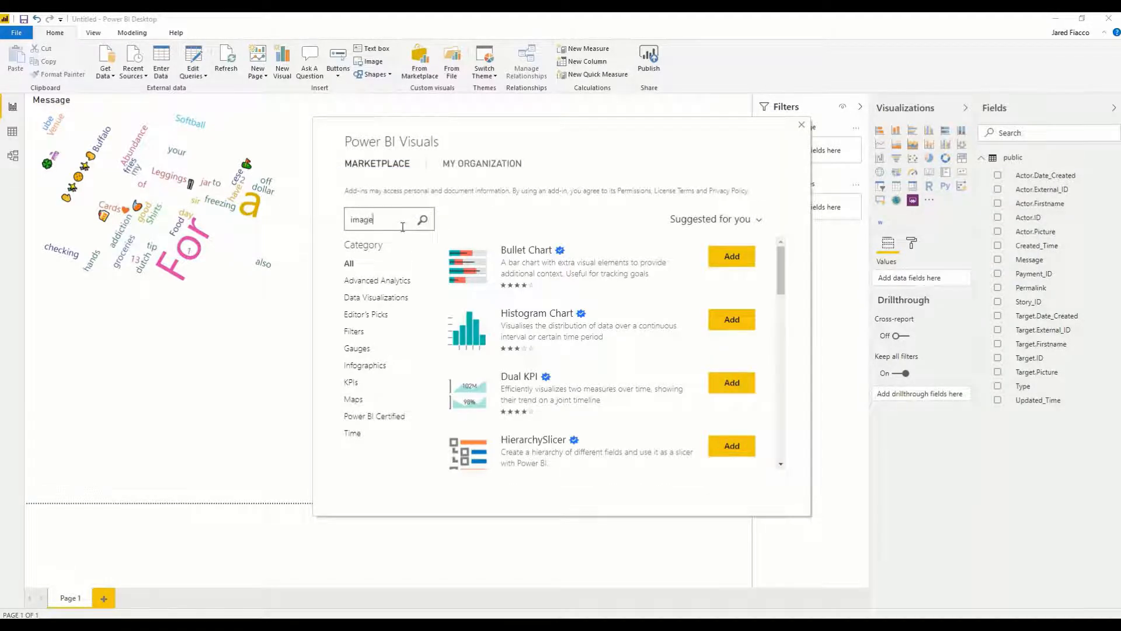
pyautogui.press('Return')
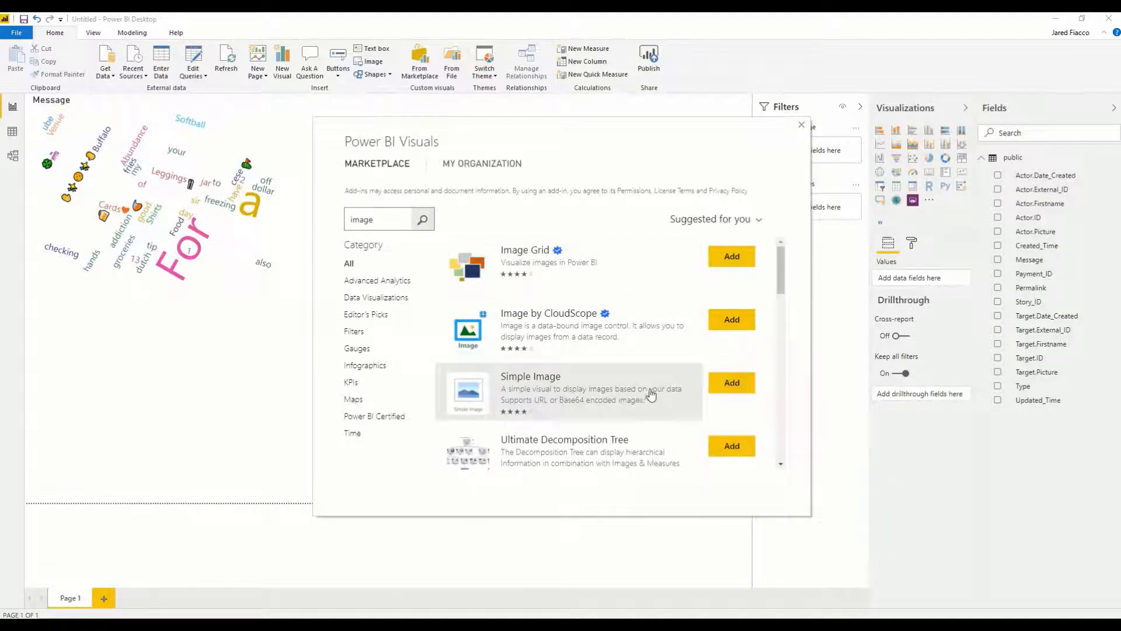
pyautogui.click(733, 386)
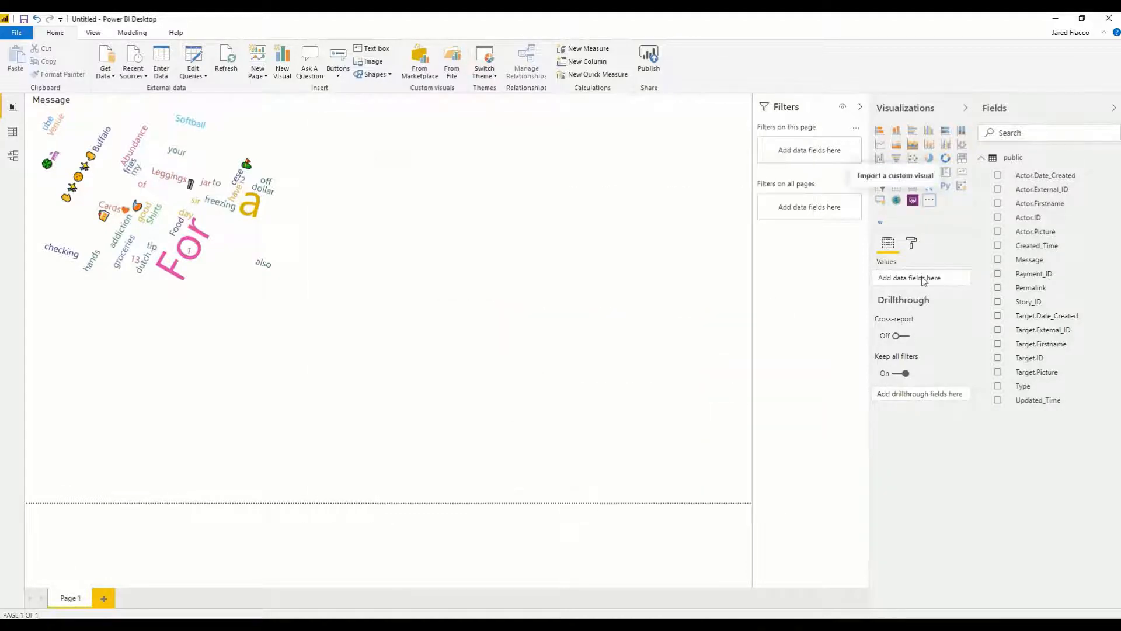
pyautogui.click(660, 340)
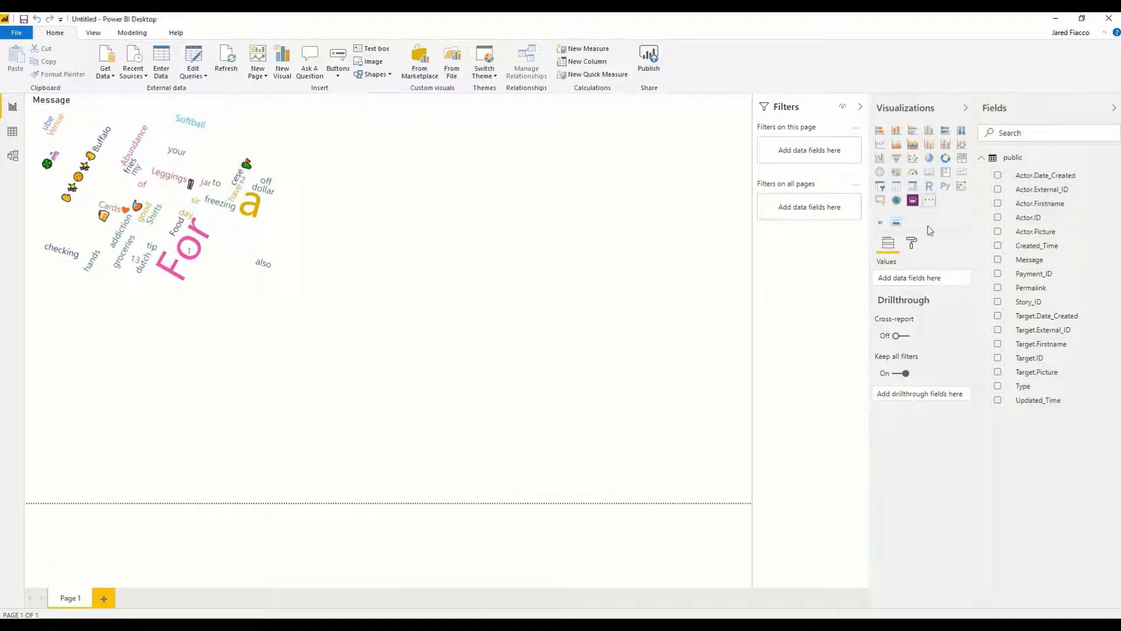
# Add a Simple Image visual to the report page with Actor.Picture as its Image URL
pyautogui.click(896, 222)
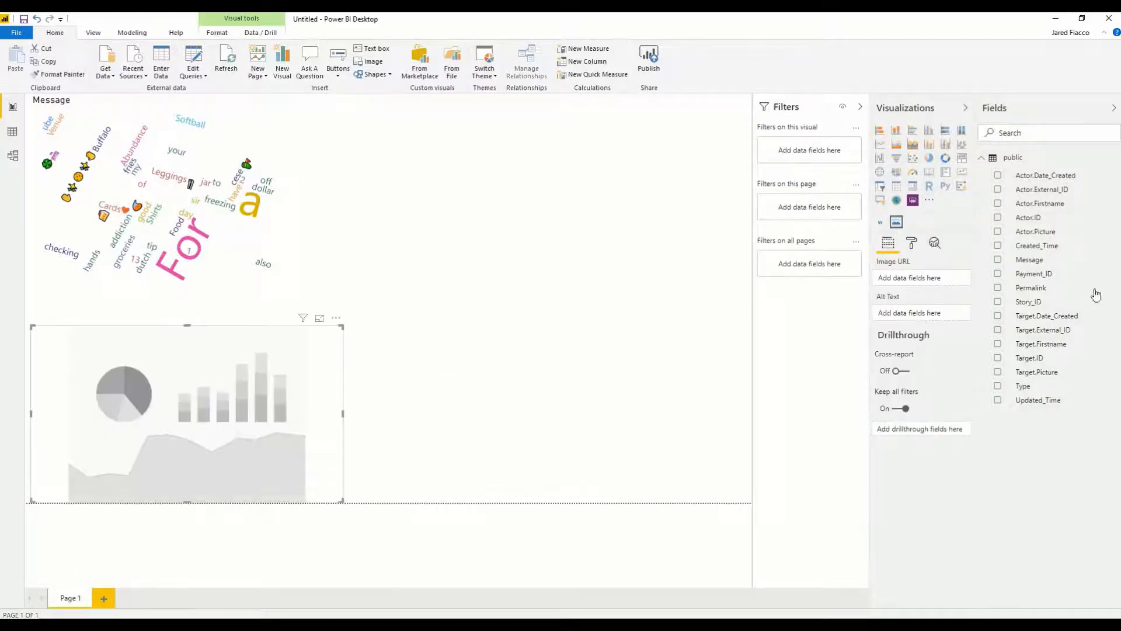
pyautogui.click(998, 232)
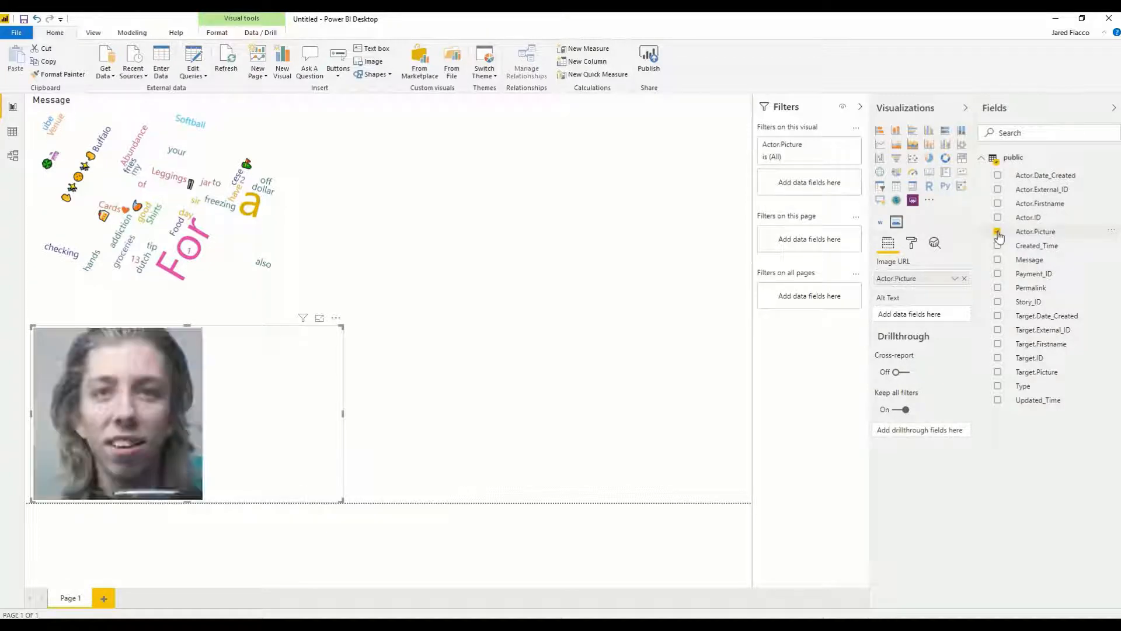
pyautogui.click(956, 279)
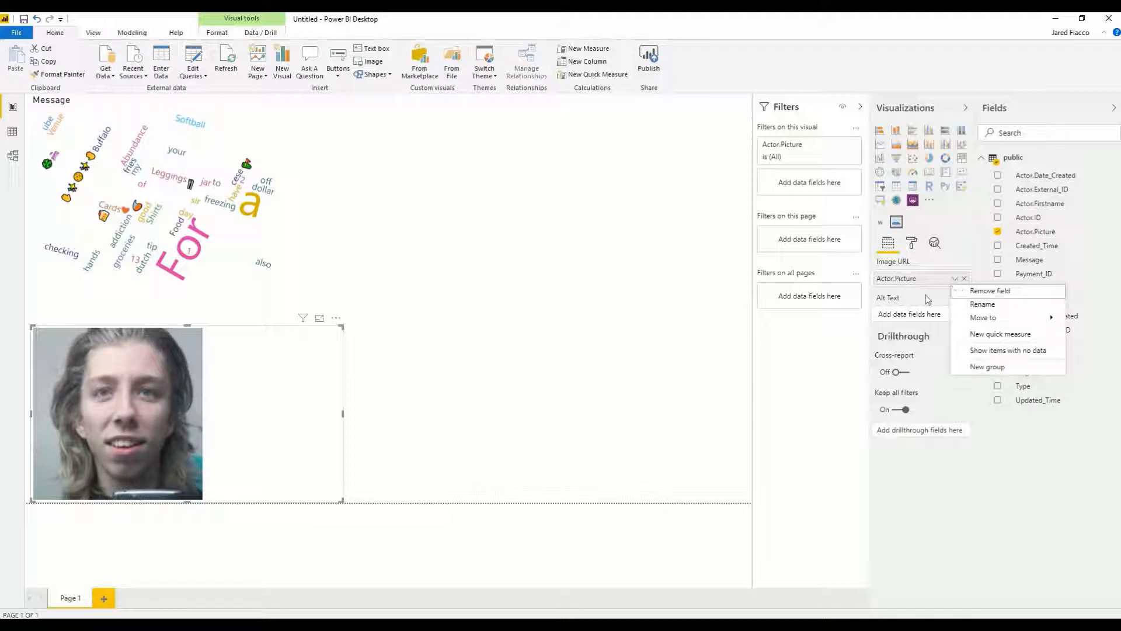
pyautogui.click(550, 335)
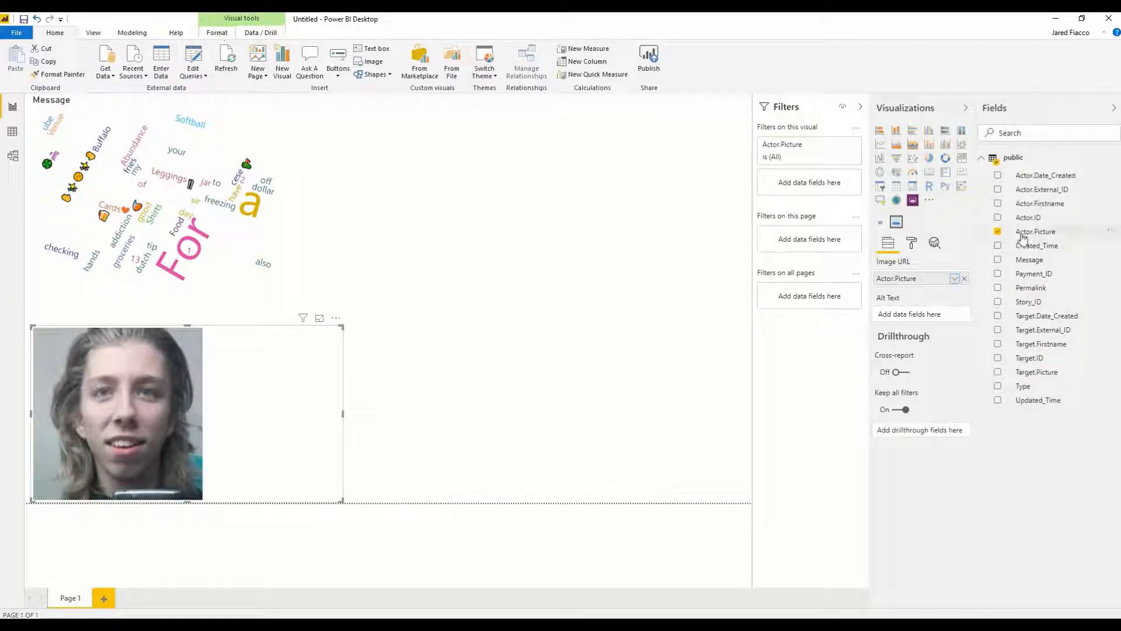
# Set the data category of the Actor.Picture field to Image URL
pyautogui.click(1022, 234)
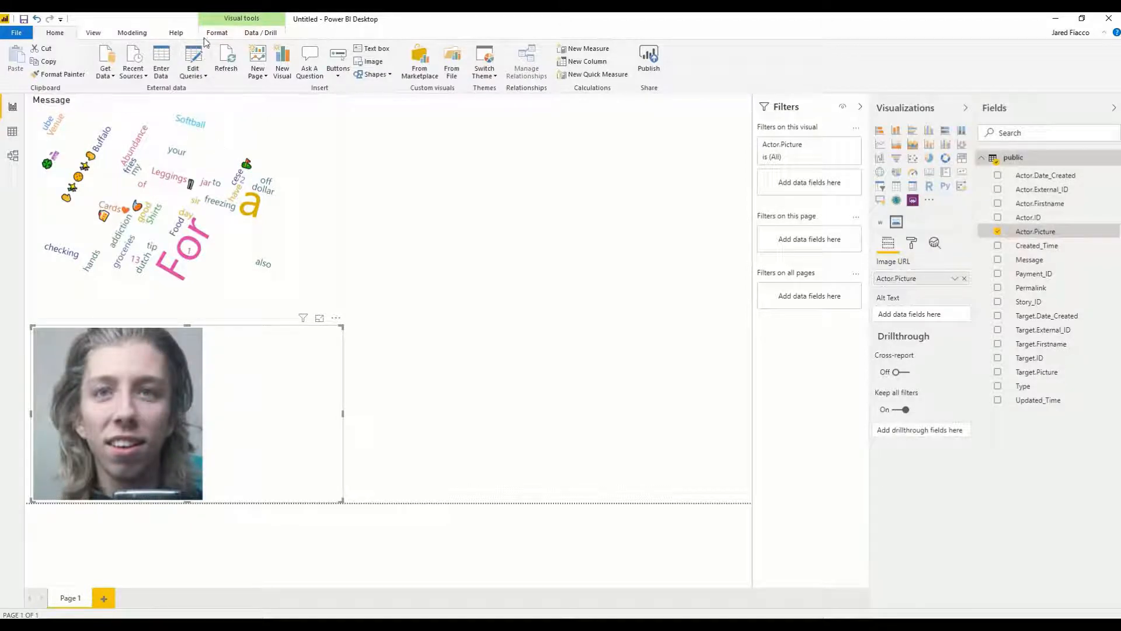
pyautogui.click(94, 33)
pyautogui.click(128, 34)
pyautogui.click(181, 35)
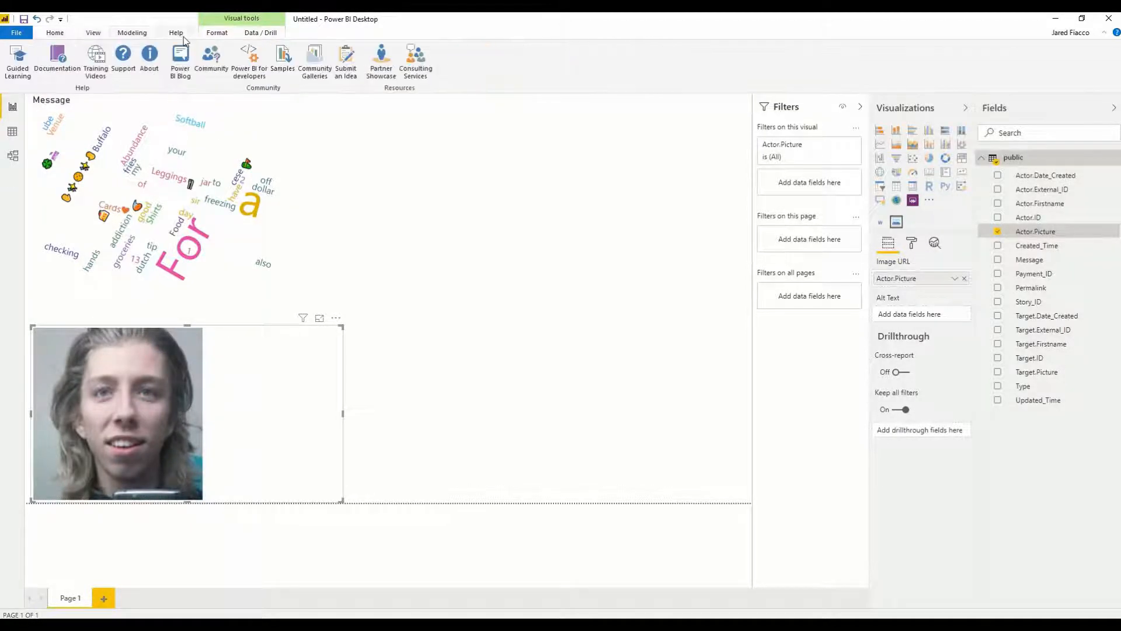
pyautogui.click(132, 33)
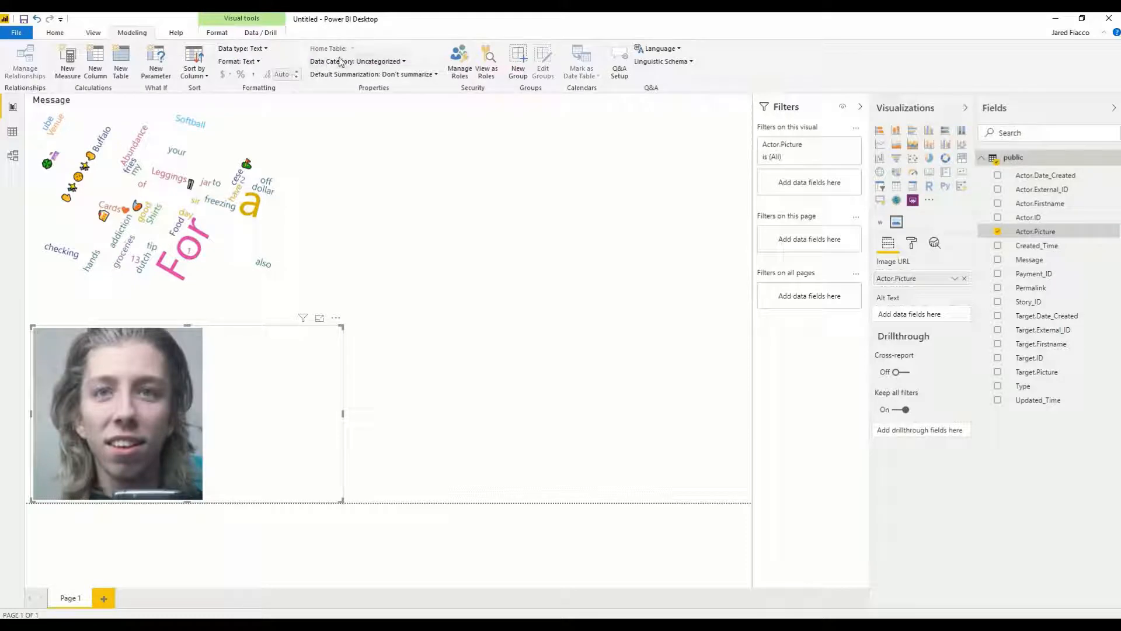
pyautogui.click(242, 48)
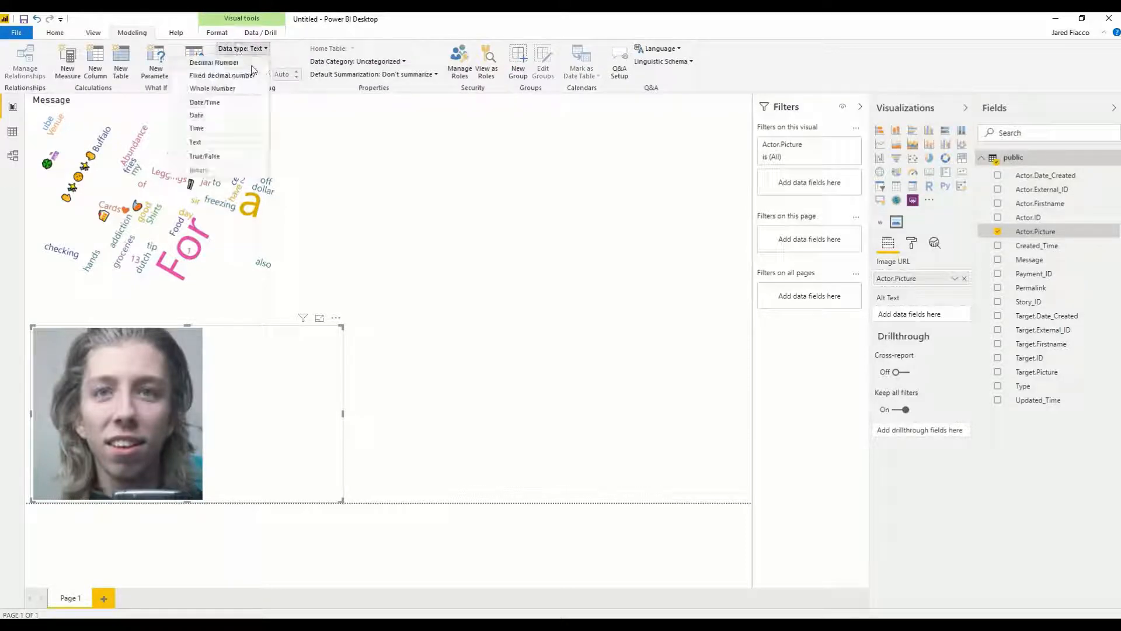
pyautogui.click(255, 50)
pyautogui.click(256, 61)
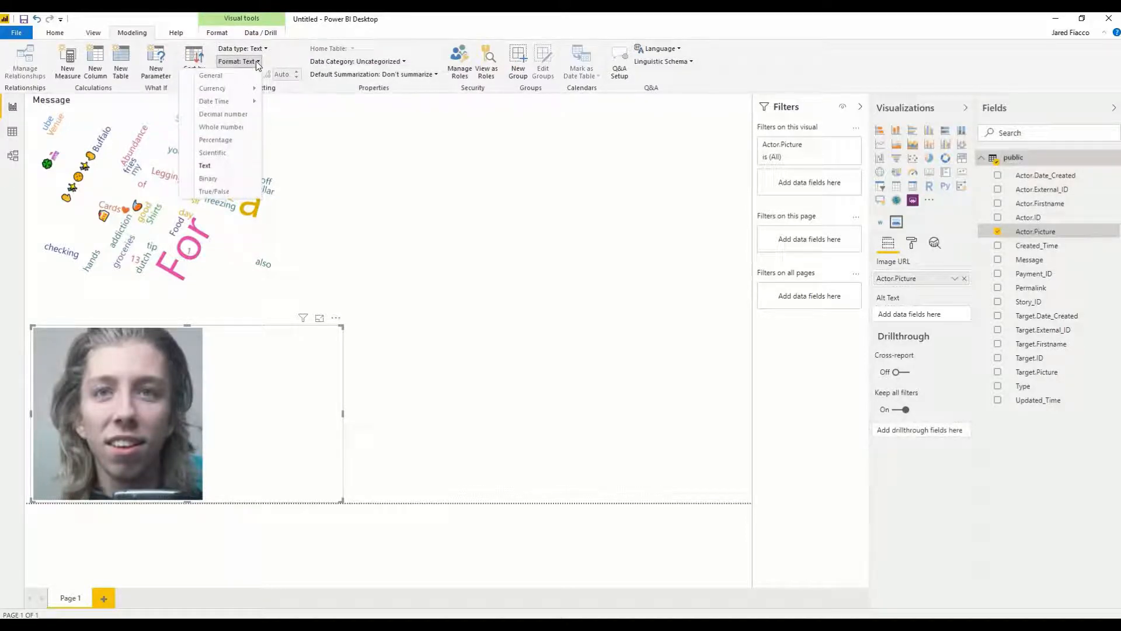
pyautogui.click(256, 62)
pyautogui.click(352, 61)
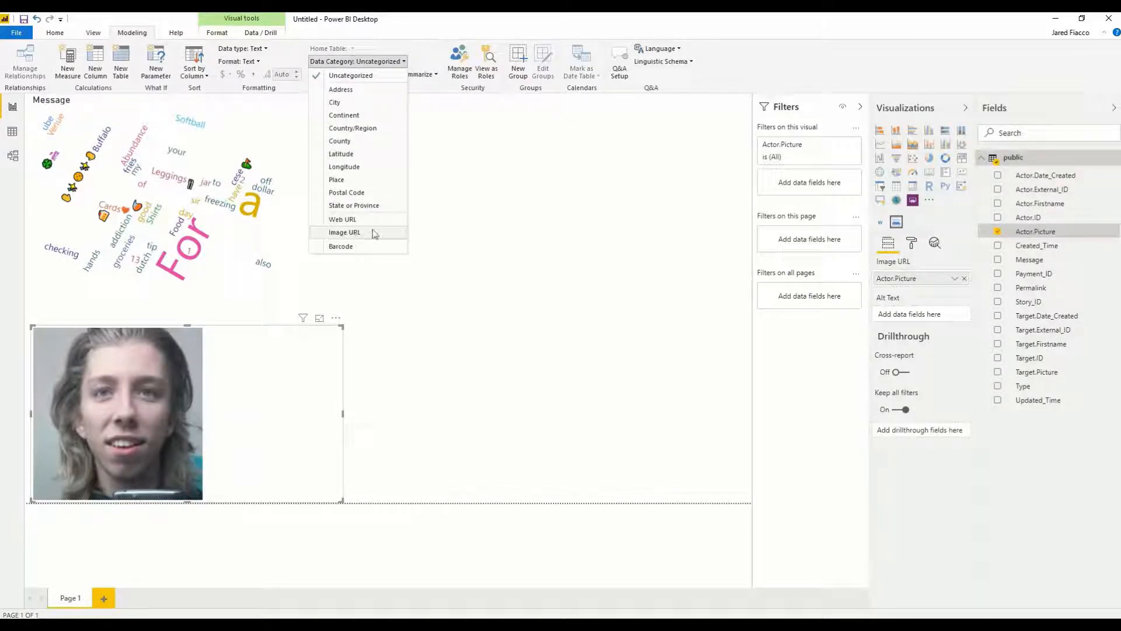
pyautogui.click(368, 231)
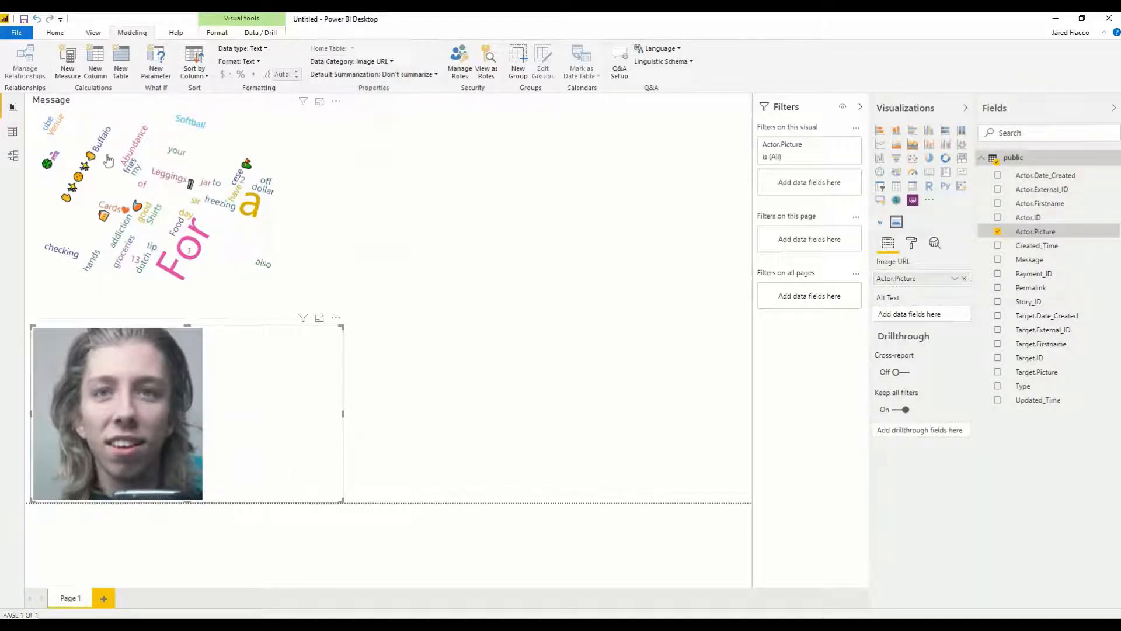
# Examine the Actor.Picture links in the data table and return to the report page
pyautogui.click(12, 132)
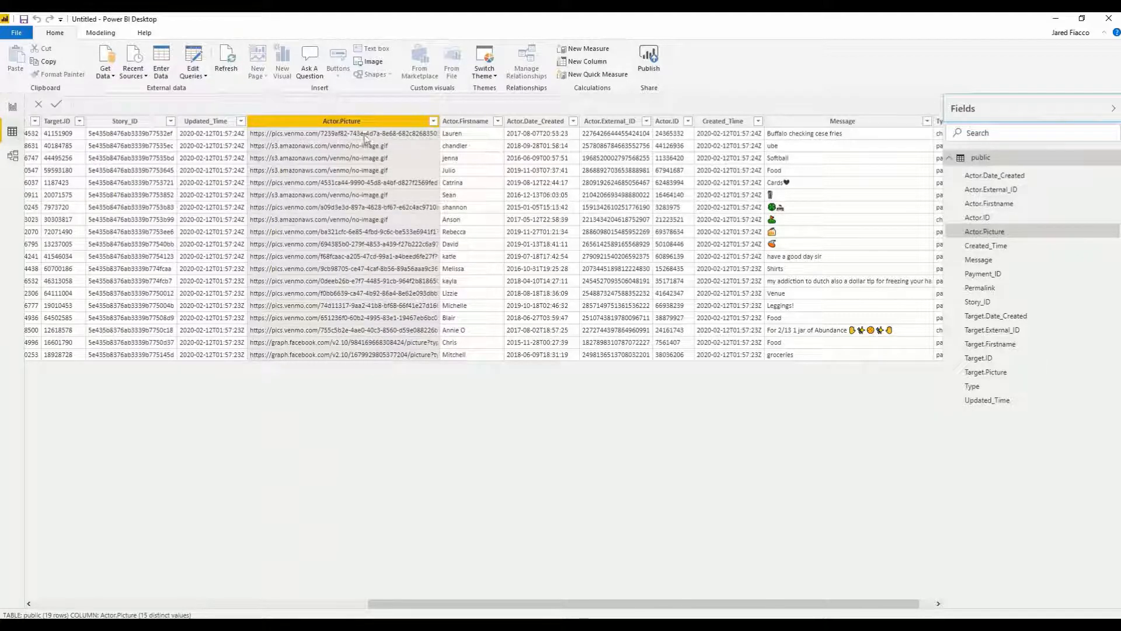
pyautogui.click(12, 106)
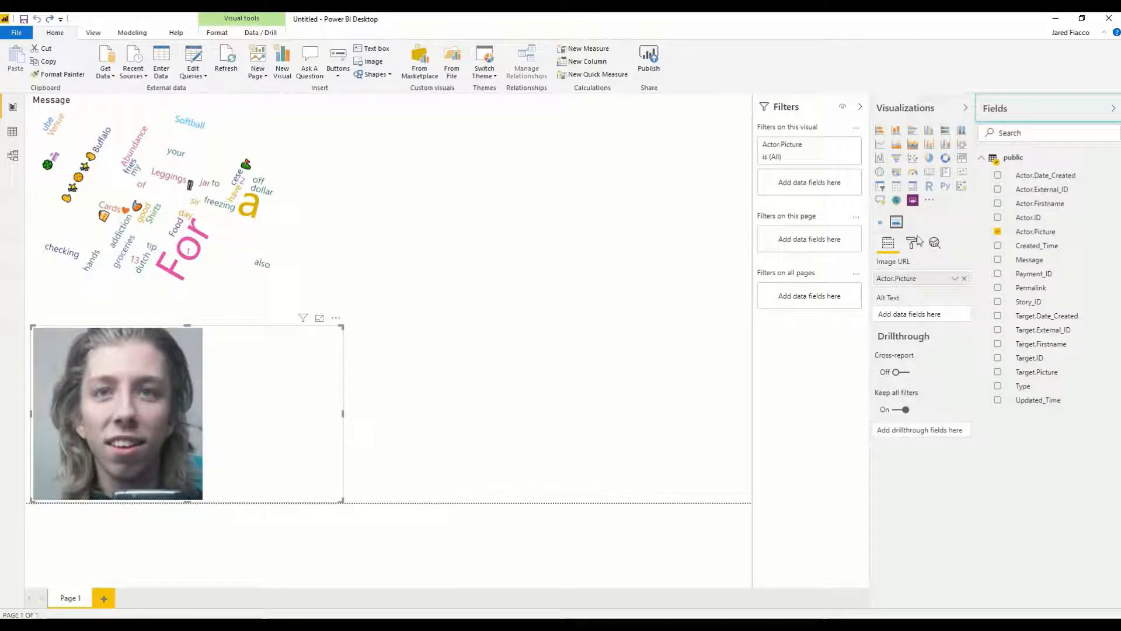
# Import the Image Grid custom visual from the marketplace, searching for "image", and apply it to the Actor.Picture visual
pyautogui.click(929, 200)
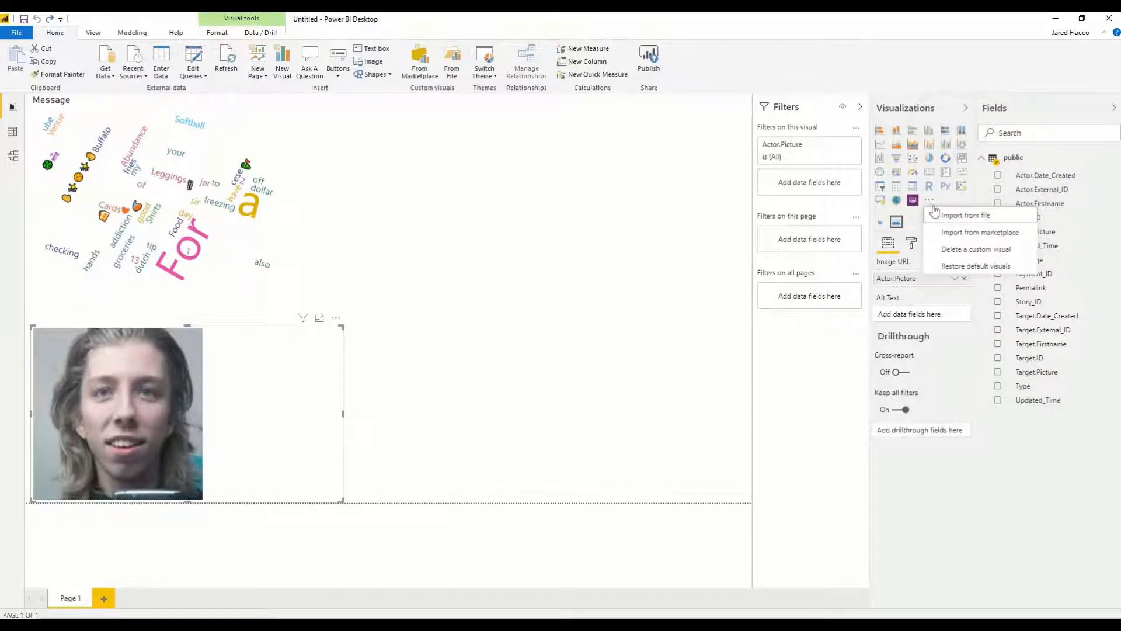
pyautogui.click(958, 233)
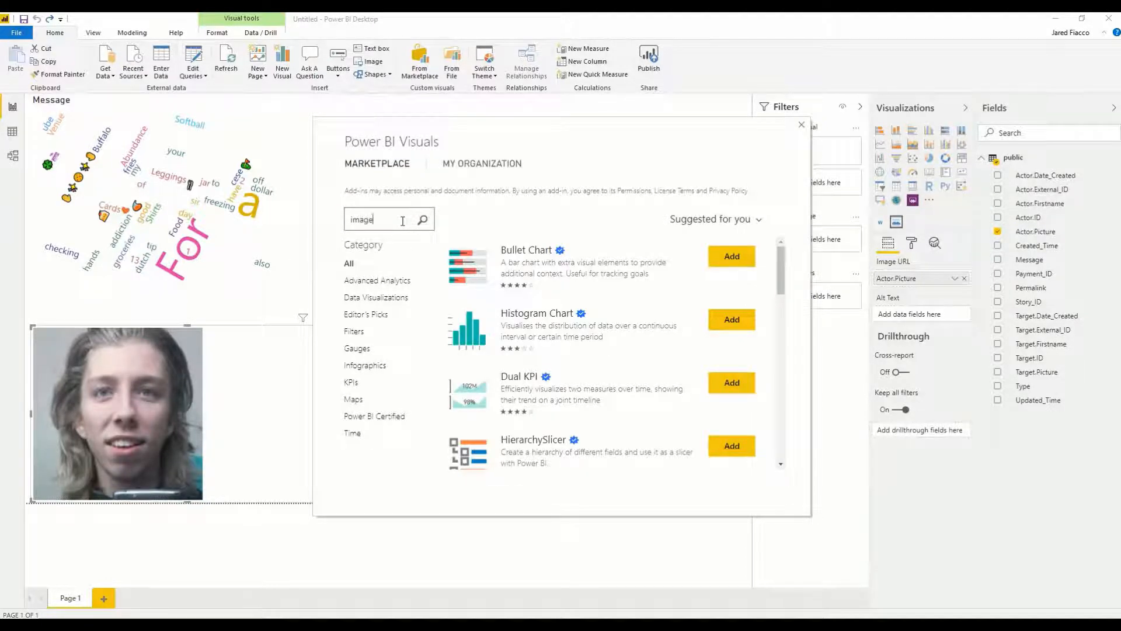
pyautogui.click(403, 221)
pyautogui.write('image')
pyautogui.press('Return')
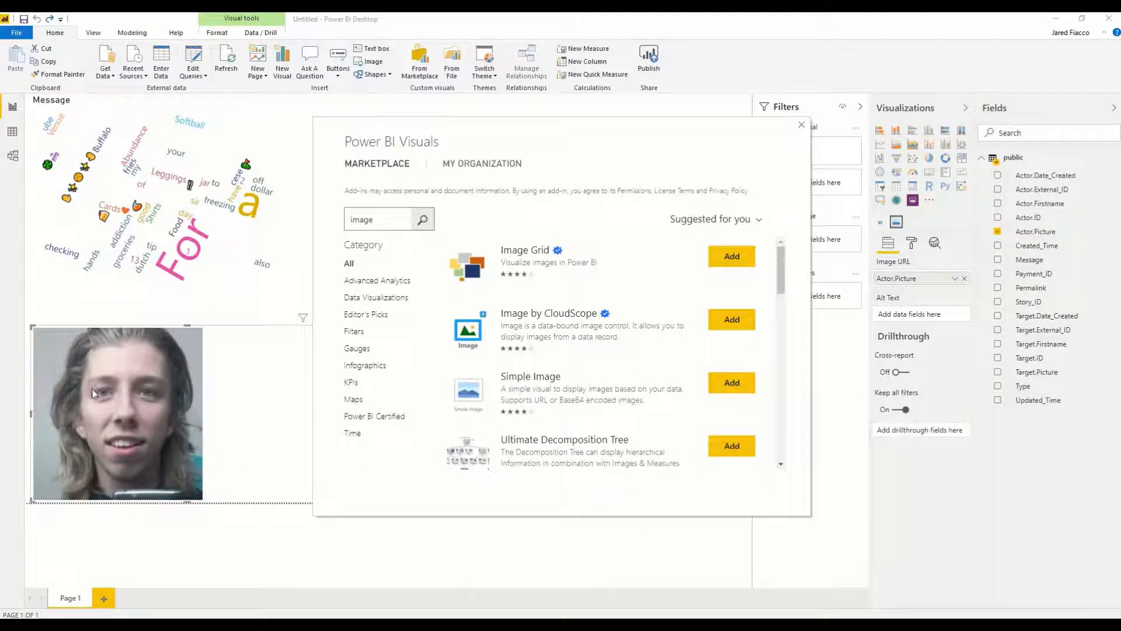
pyautogui.click(737, 263)
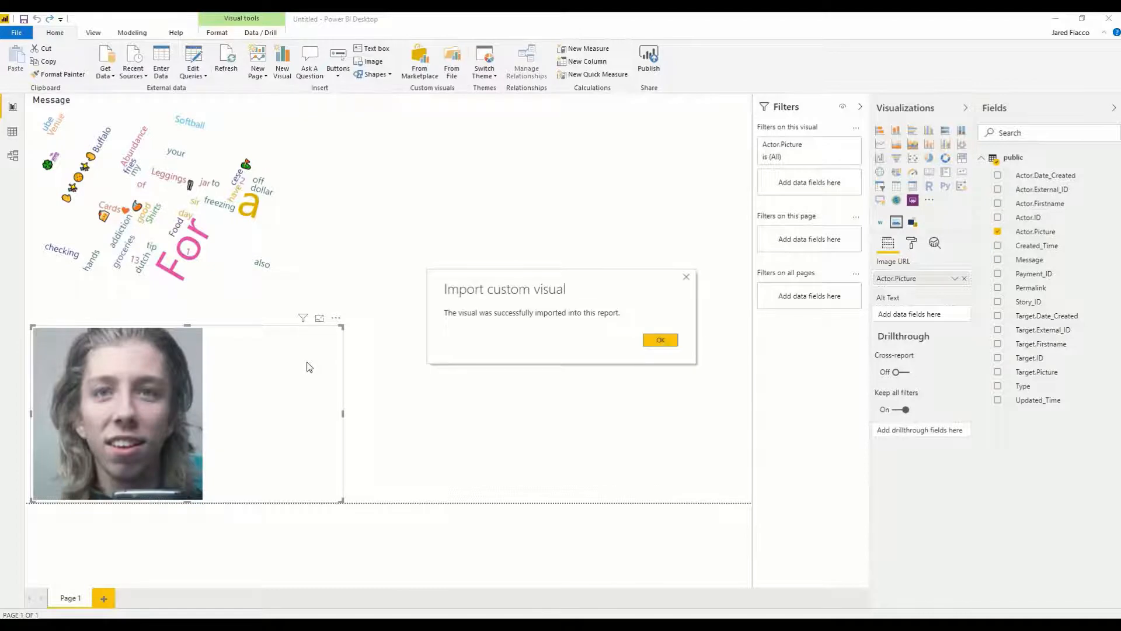
pyautogui.click(666, 344)
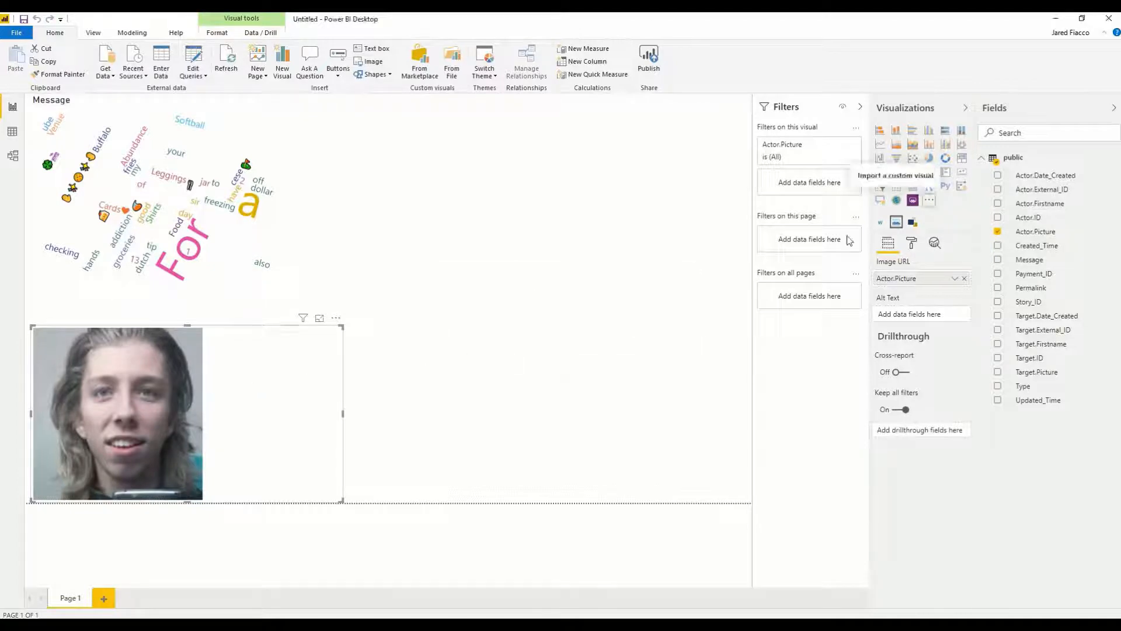
pyautogui.click(914, 226)
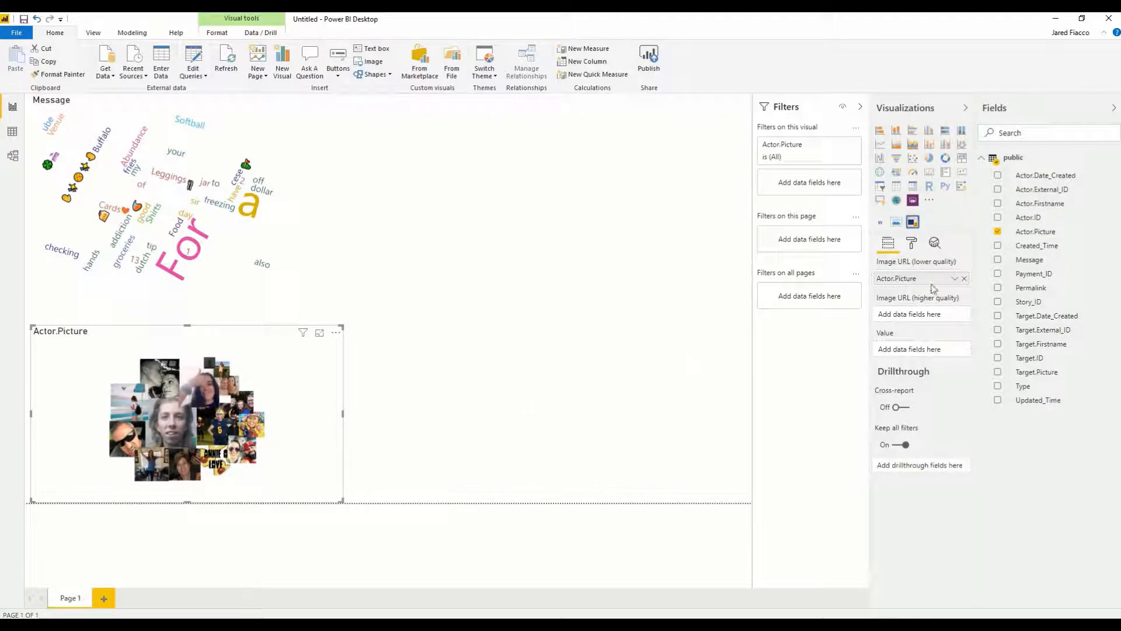
# Try the Weighted circles and Grid render types on the Actor.Picture image grid, and set it back to Top list circles
pyautogui.click(912, 244)
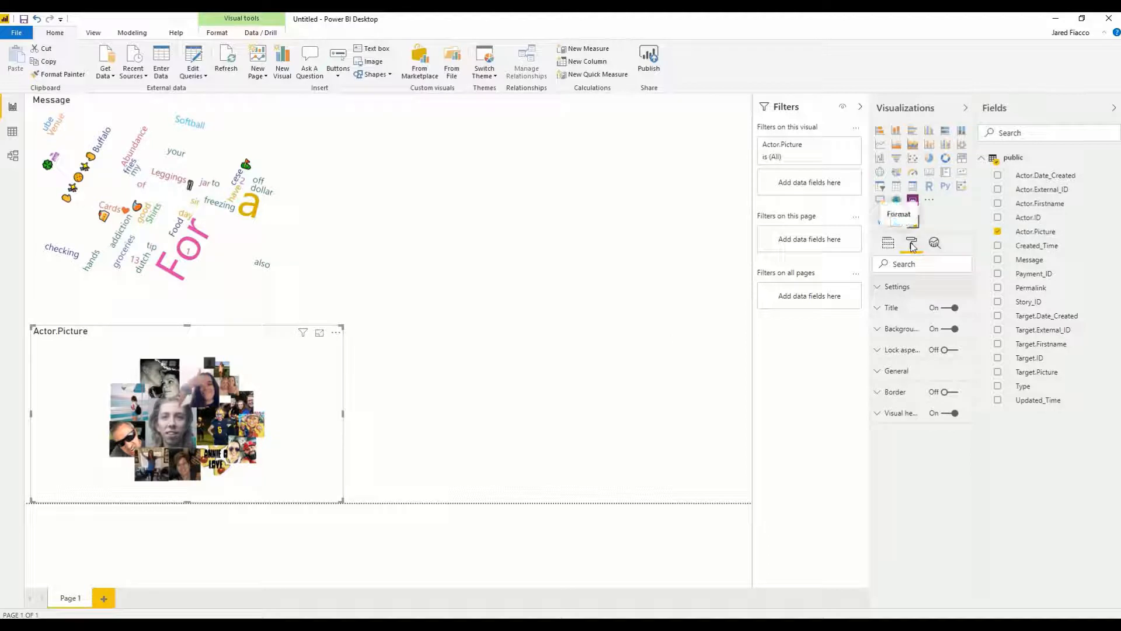
pyautogui.click(902, 289)
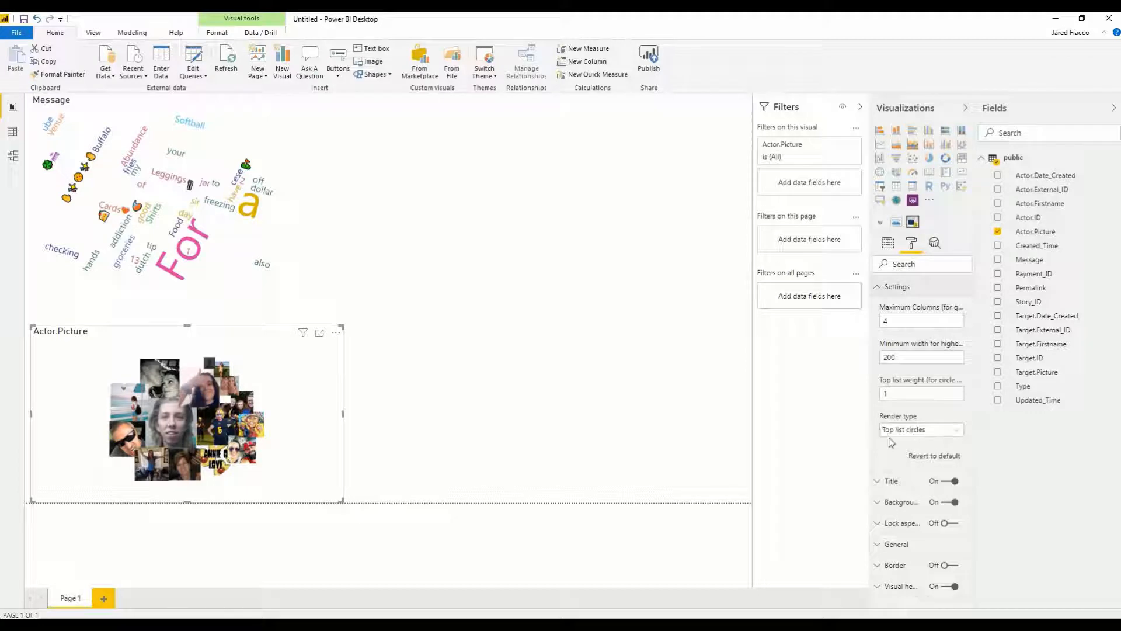
pyautogui.click(929, 430)
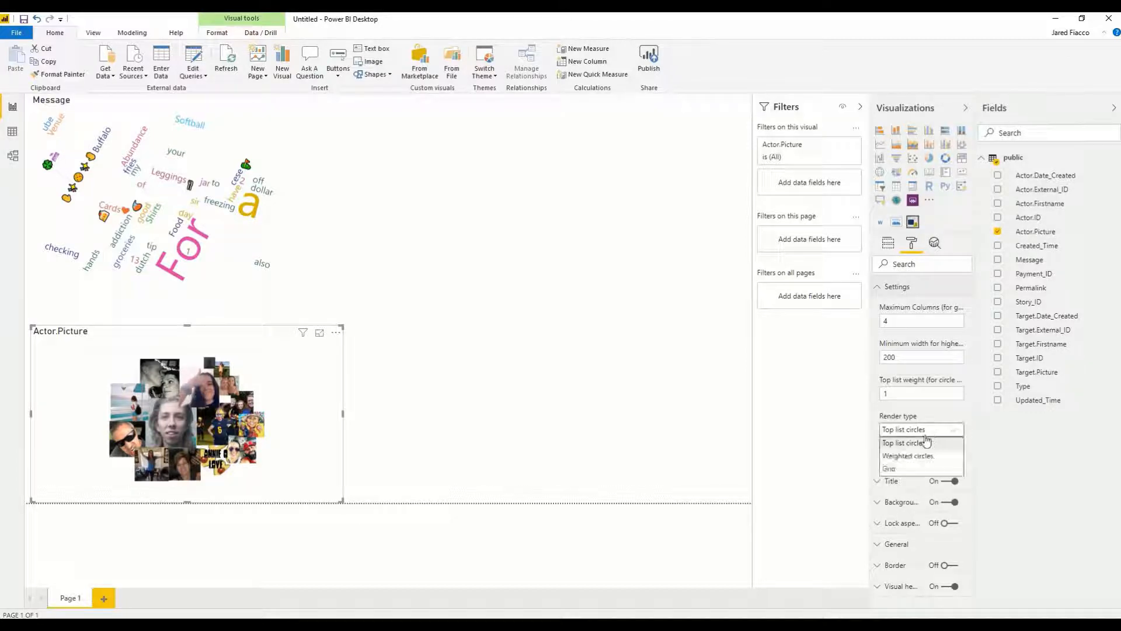
pyautogui.click(915, 457)
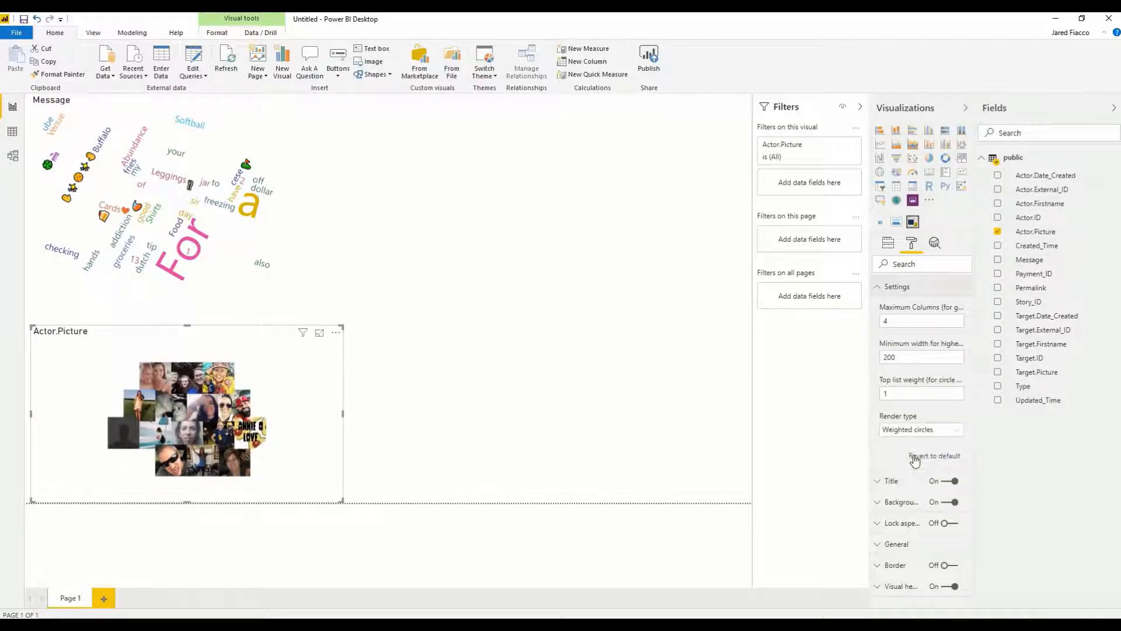
pyautogui.click(911, 430)
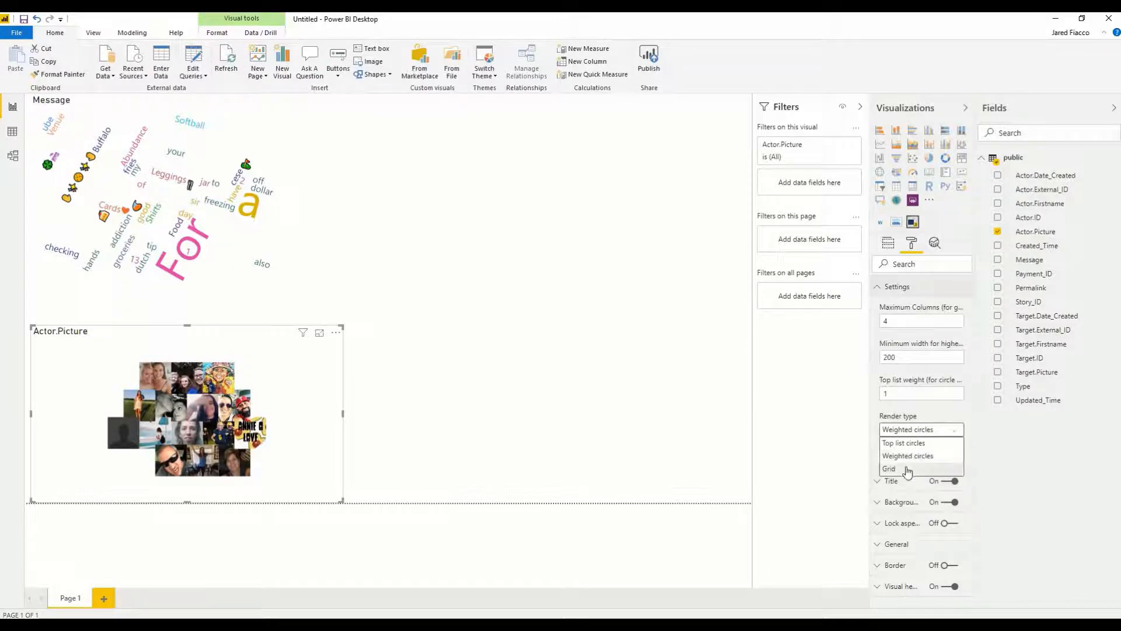
pyautogui.click(908, 470)
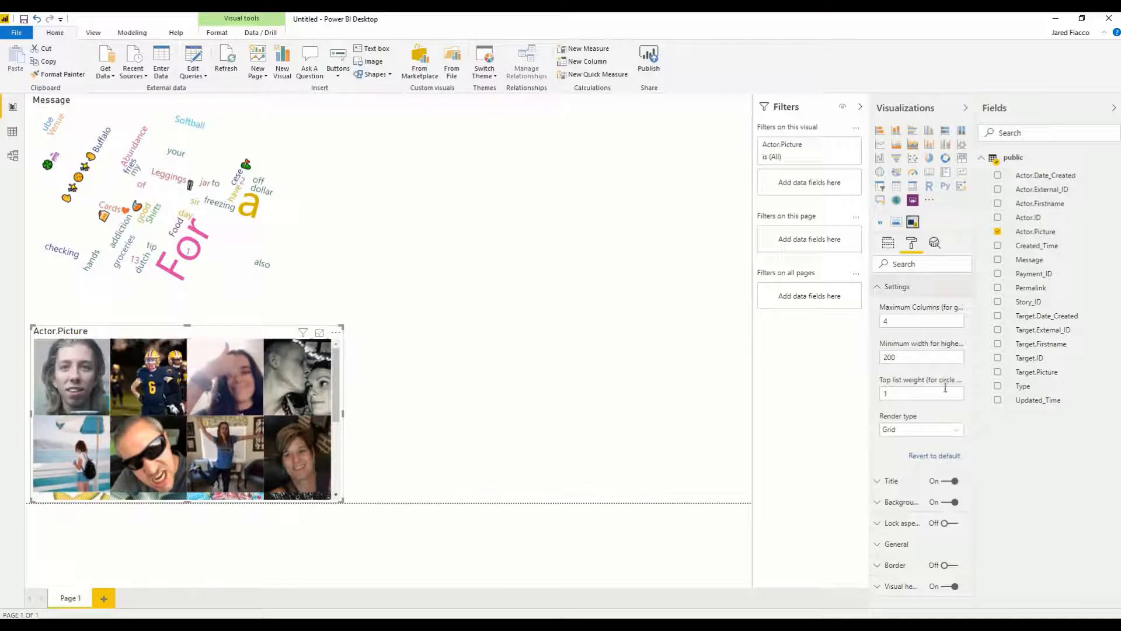
pyautogui.click(938, 430)
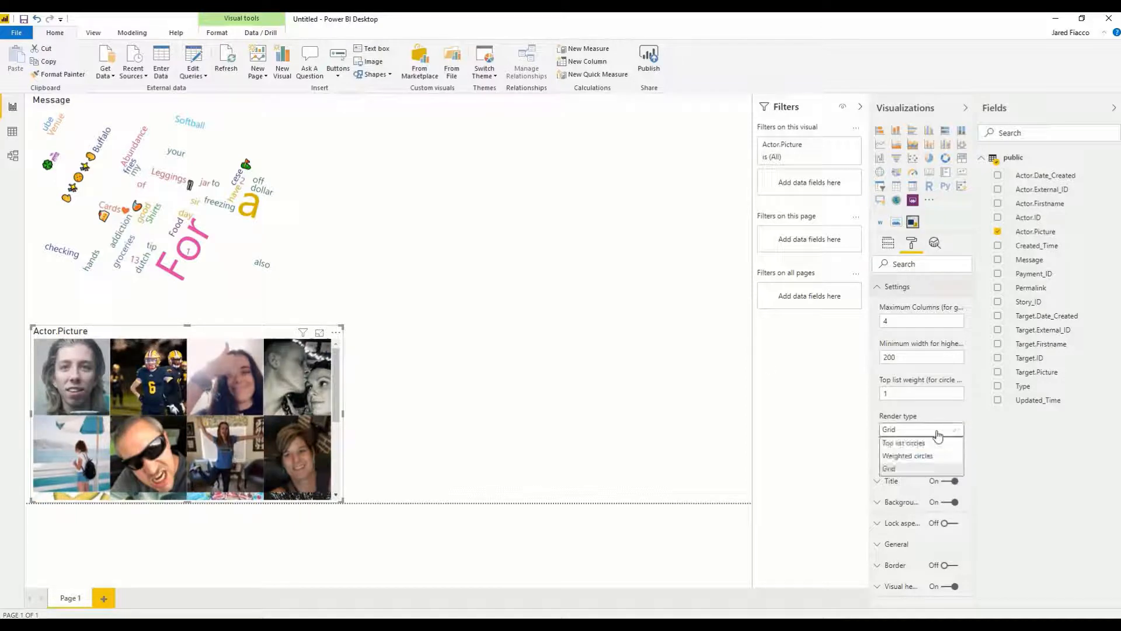
pyautogui.click(922, 444)
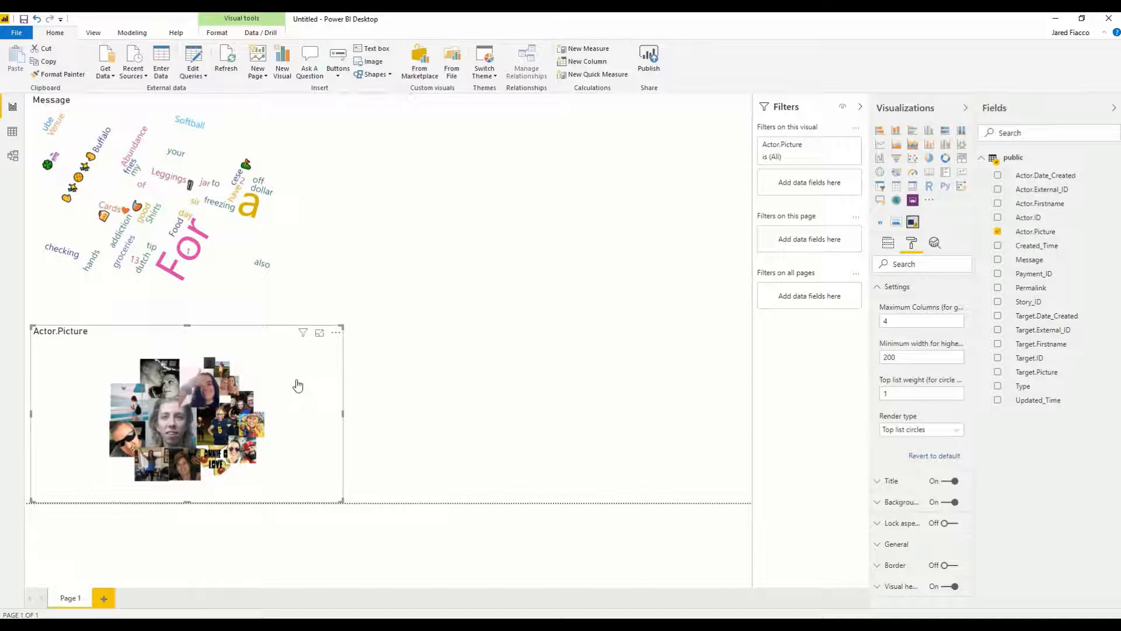
# Duplicate the Actor.Picture image grid and place the copy directly beside the original
pyautogui.click(417, 339)
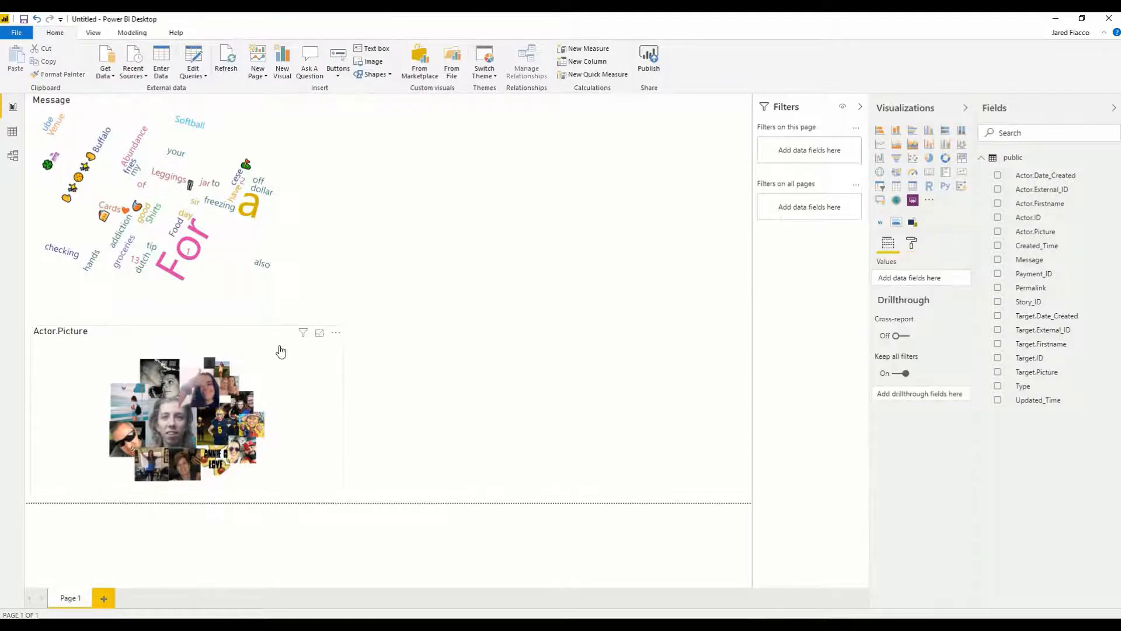
pyautogui.click(282, 350)
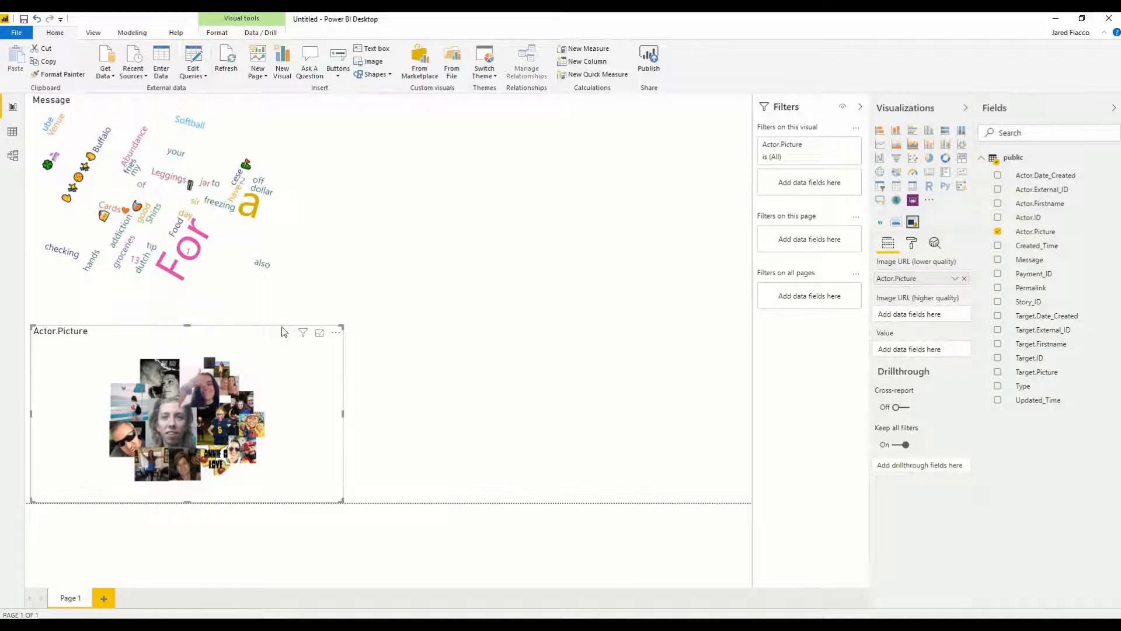
pyautogui.click(428, 345)
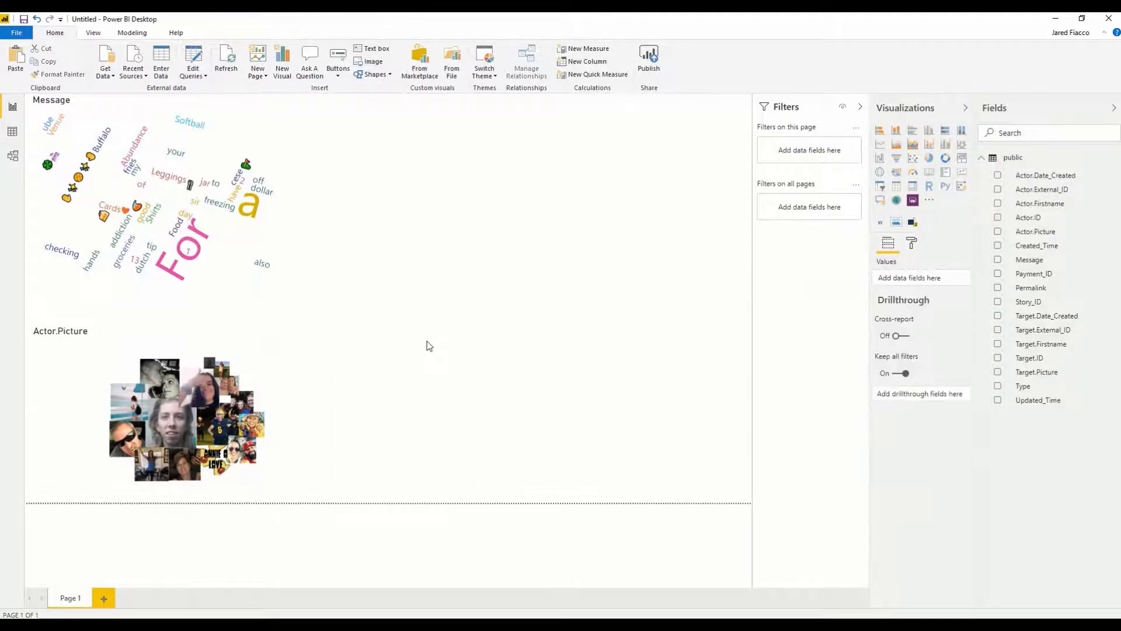
pyautogui.hotkey('ctrl', 'v')
pyautogui.moveTo(281, 333); pyautogui.dragTo(588, 369)
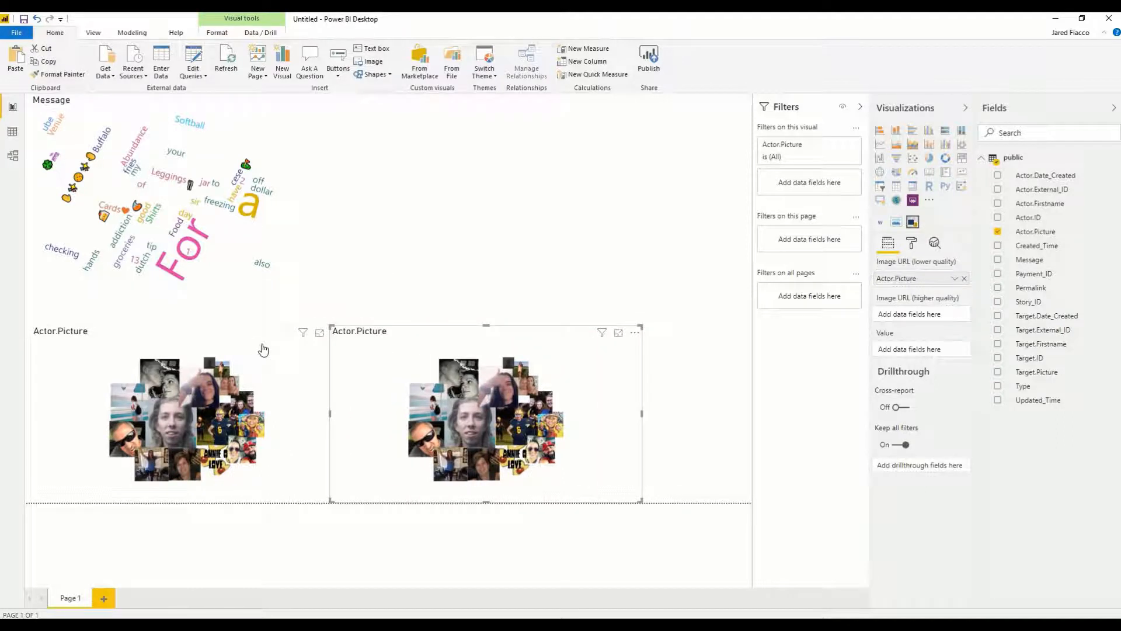
pyautogui.click(266, 333)
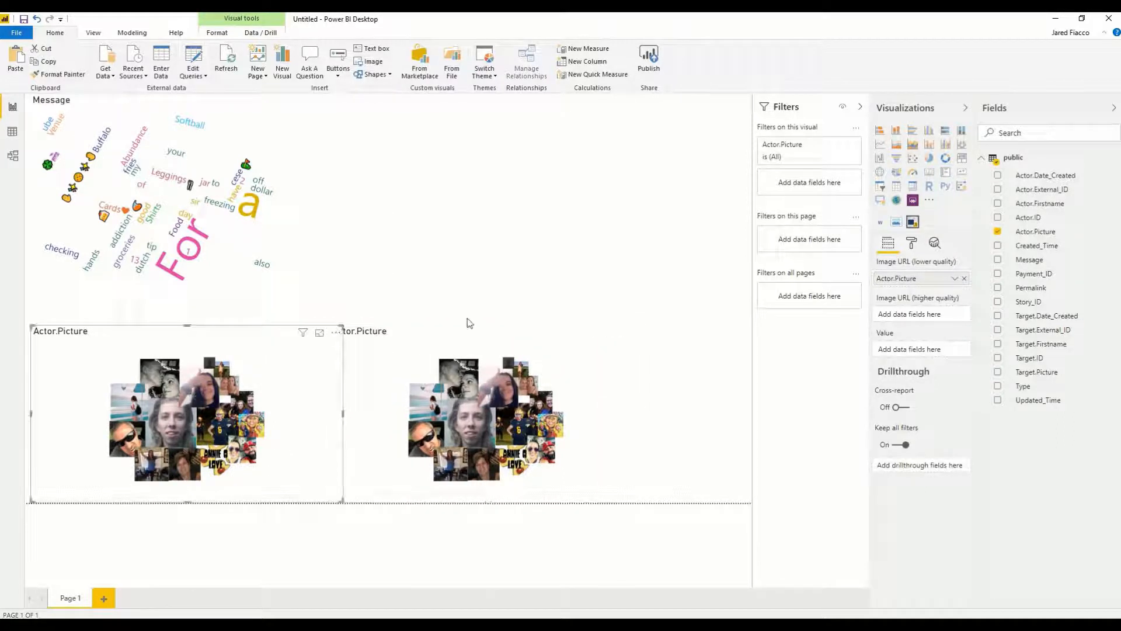
pyautogui.click(492, 291)
pyautogui.hotkey('ctrl', 'v')
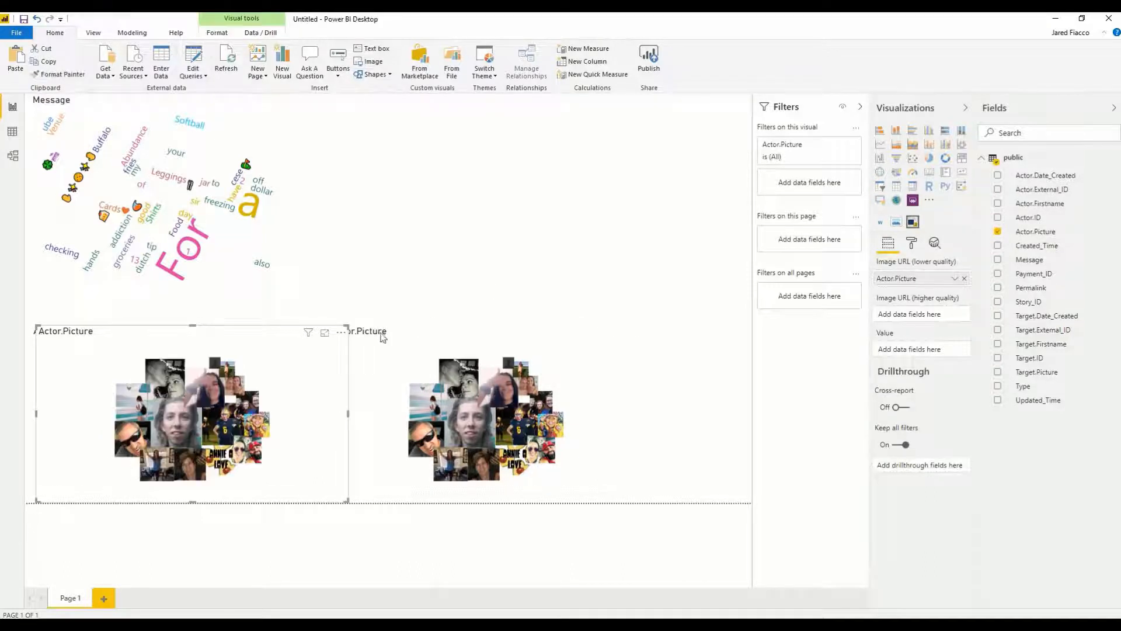
pyautogui.click(338, 334)
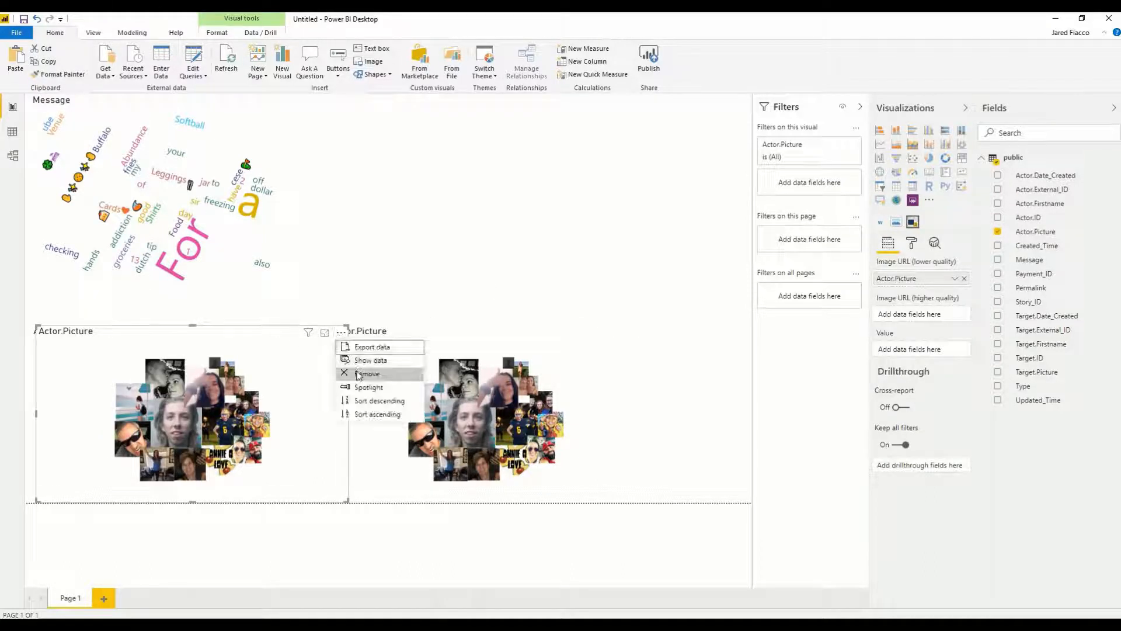
pyautogui.click(358, 371)
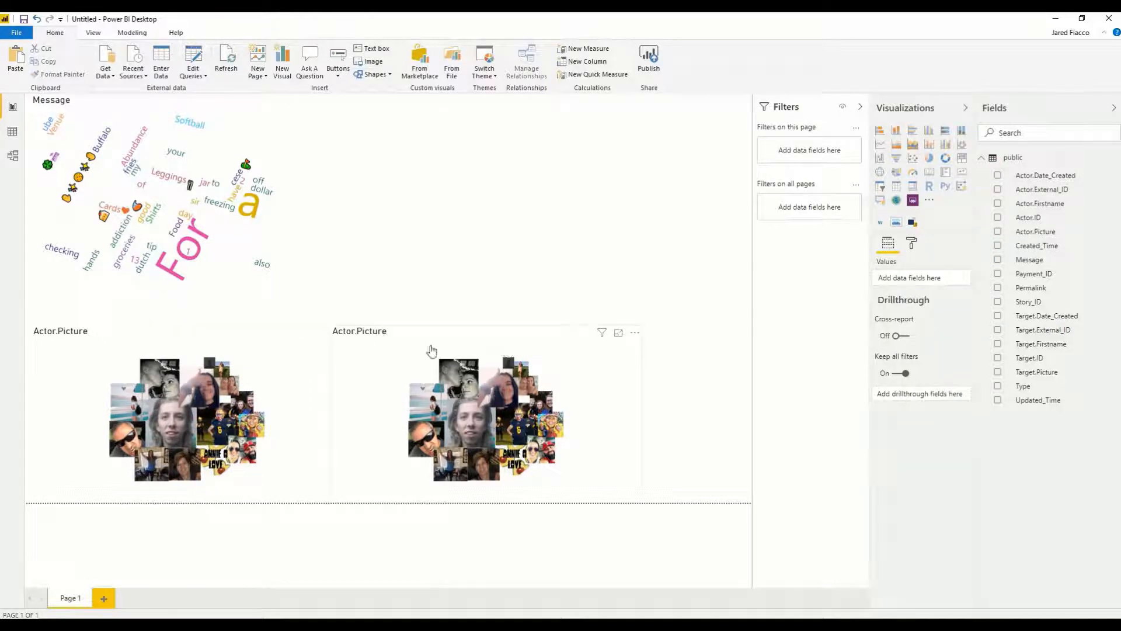
# Replace Actor.Picture with Target.Picture as the lower quality Image URL of the duplicated image grid
pyautogui.click(370, 340)
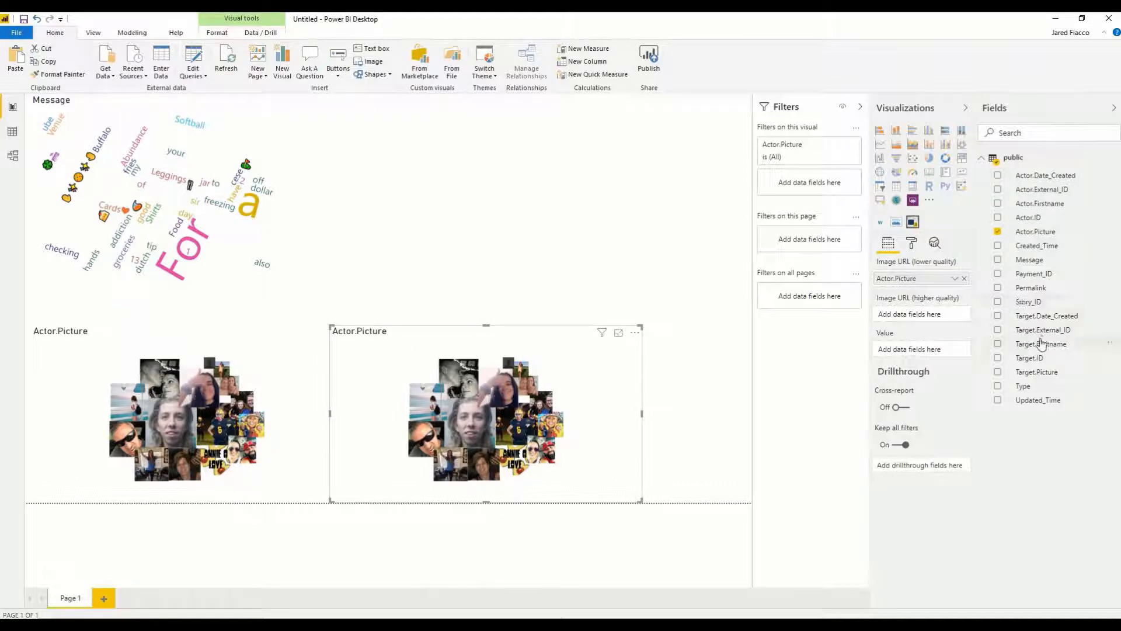
pyautogui.moveTo(1040, 371); pyautogui.dragTo(926, 276)
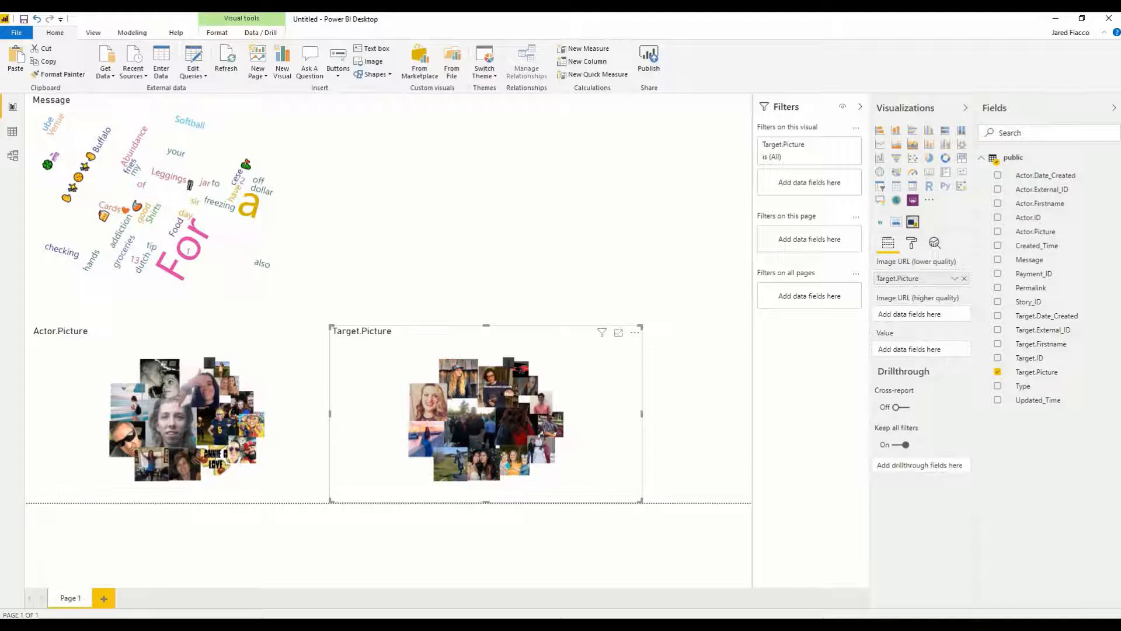
# Switch the Target.Picture visual to a table and back to an Image Grid, adding a separate blank Image Grid visual to the page
pyautogui.click(896, 186)
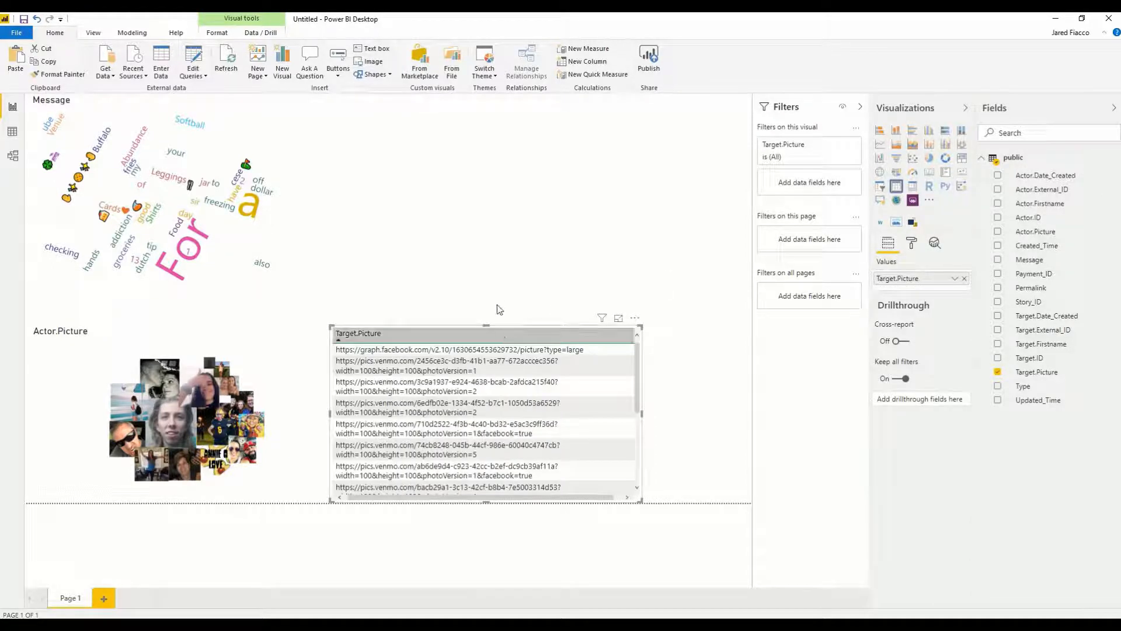
pyautogui.click(586, 323)
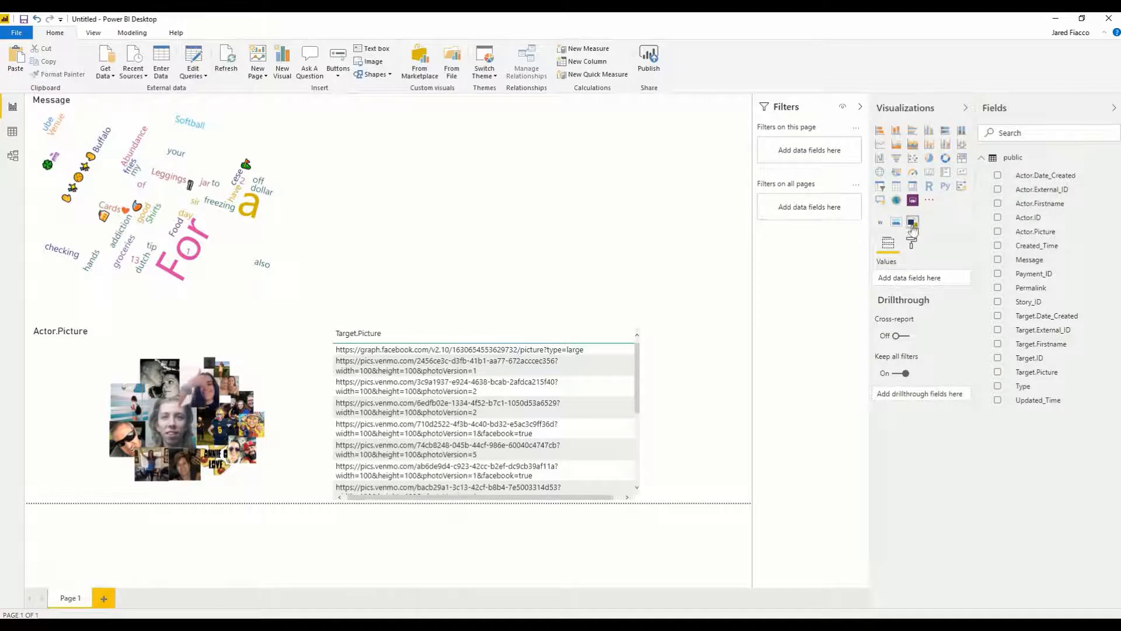
pyautogui.click(913, 224)
pyautogui.click(472, 334)
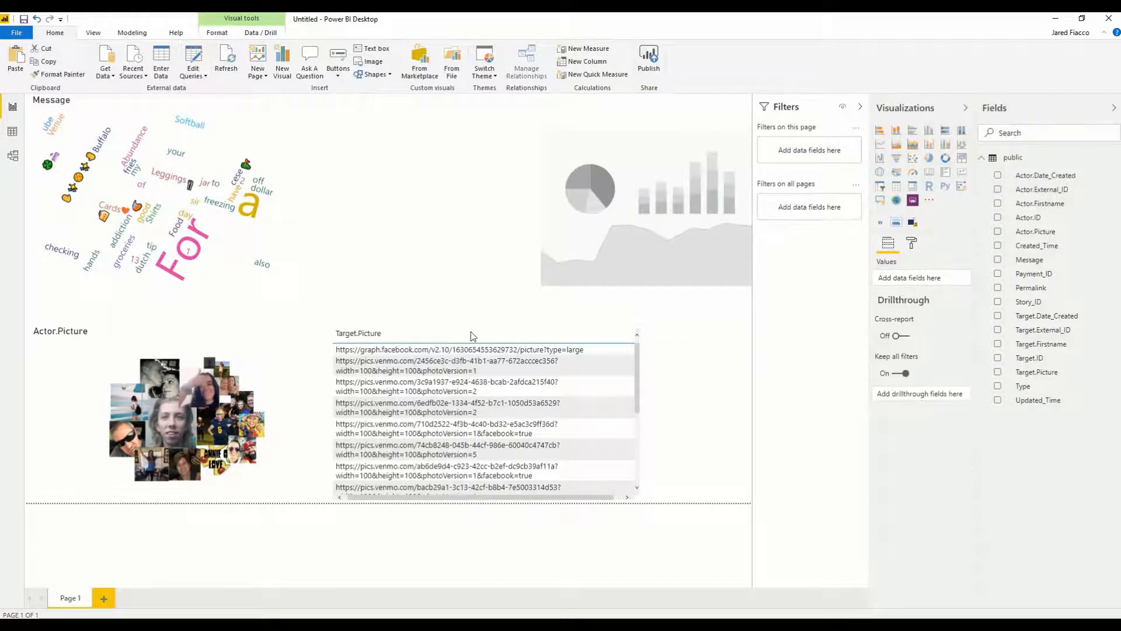
pyautogui.click(912, 222)
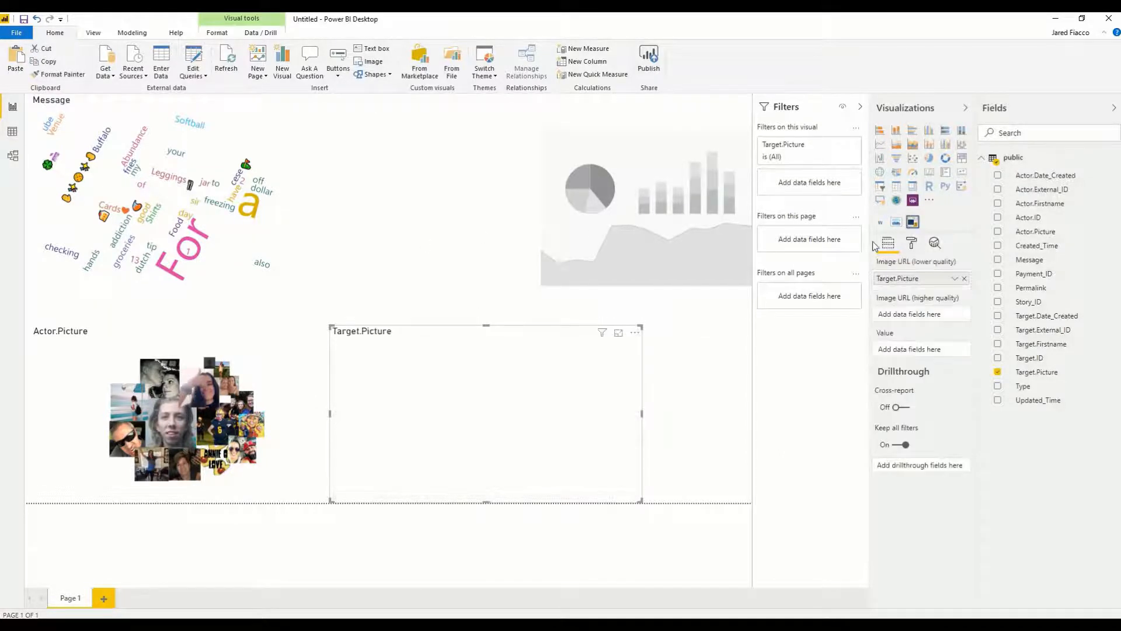
# Turn the blank visual into a table of Actor.Firstname, Message, Actor.Date_Created, Target.Firstname and Target.Date_Created
pyautogui.click(581, 144)
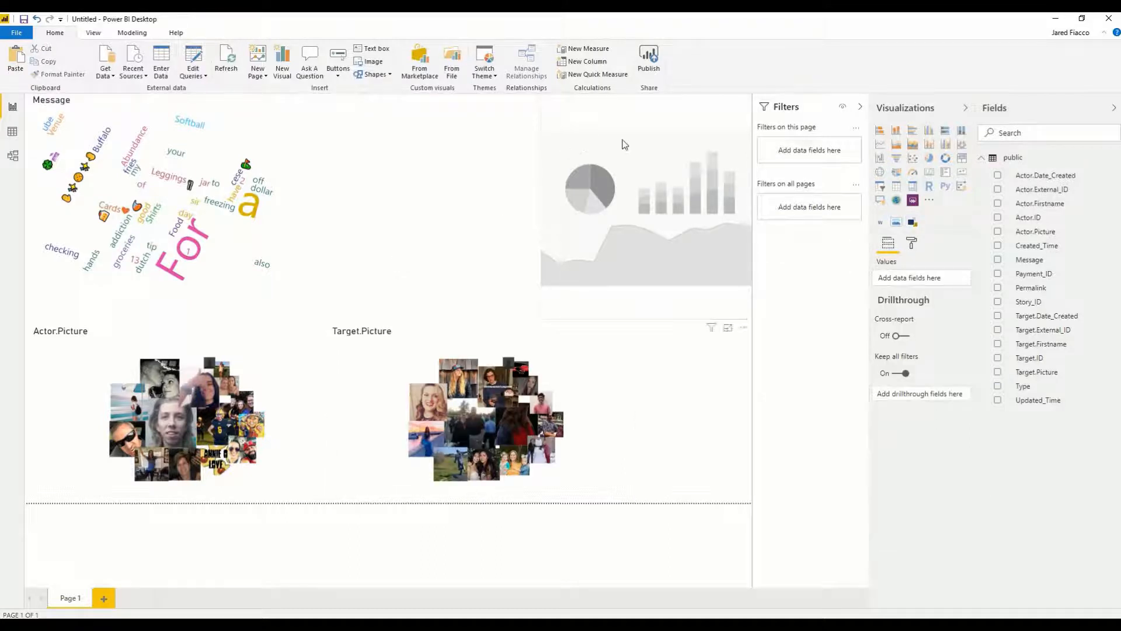
pyautogui.click(581, 145)
pyautogui.click(898, 190)
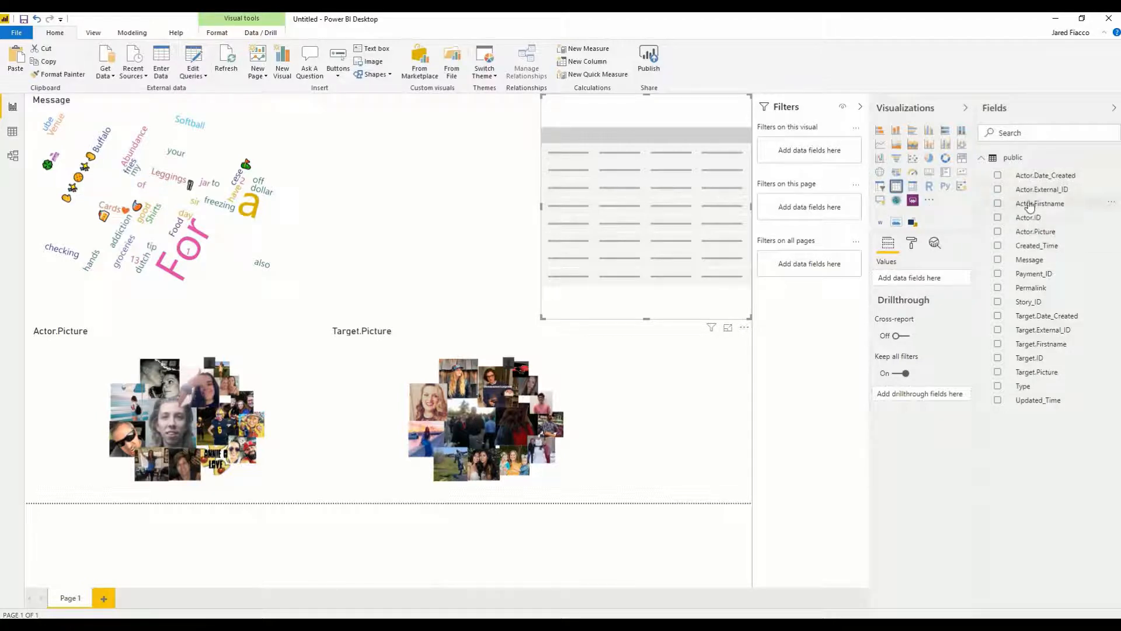
pyautogui.moveTo(1027, 205); pyautogui.dragTo(920, 280)
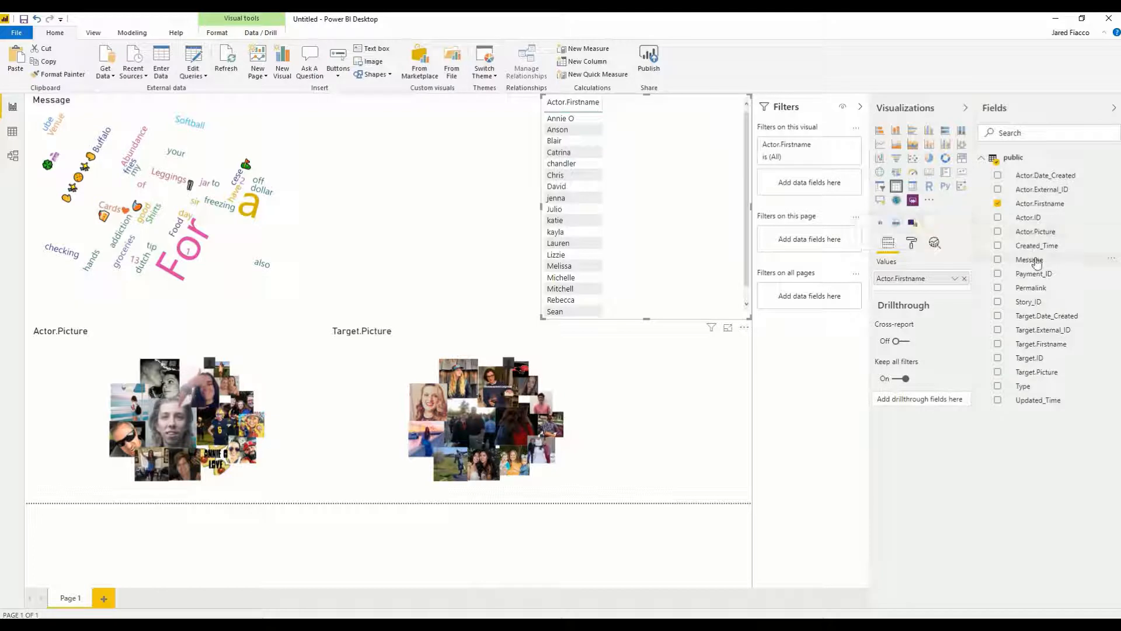
pyautogui.moveTo(1036, 264); pyautogui.dragTo(918, 290)
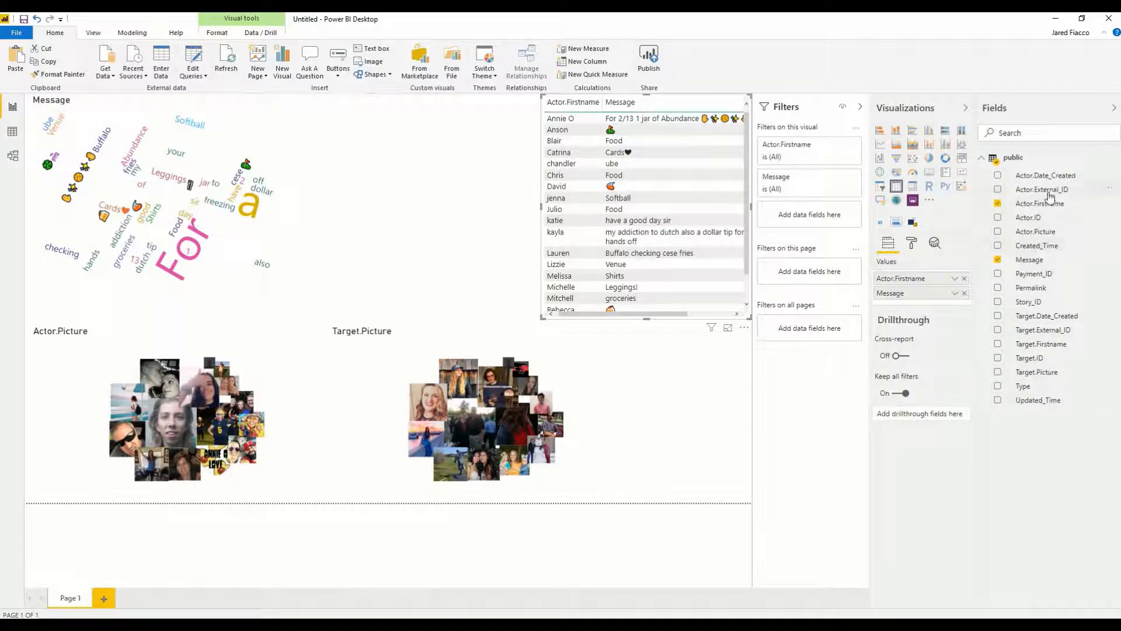
pyautogui.moveTo(1041, 176); pyautogui.dragTo(913, 308)
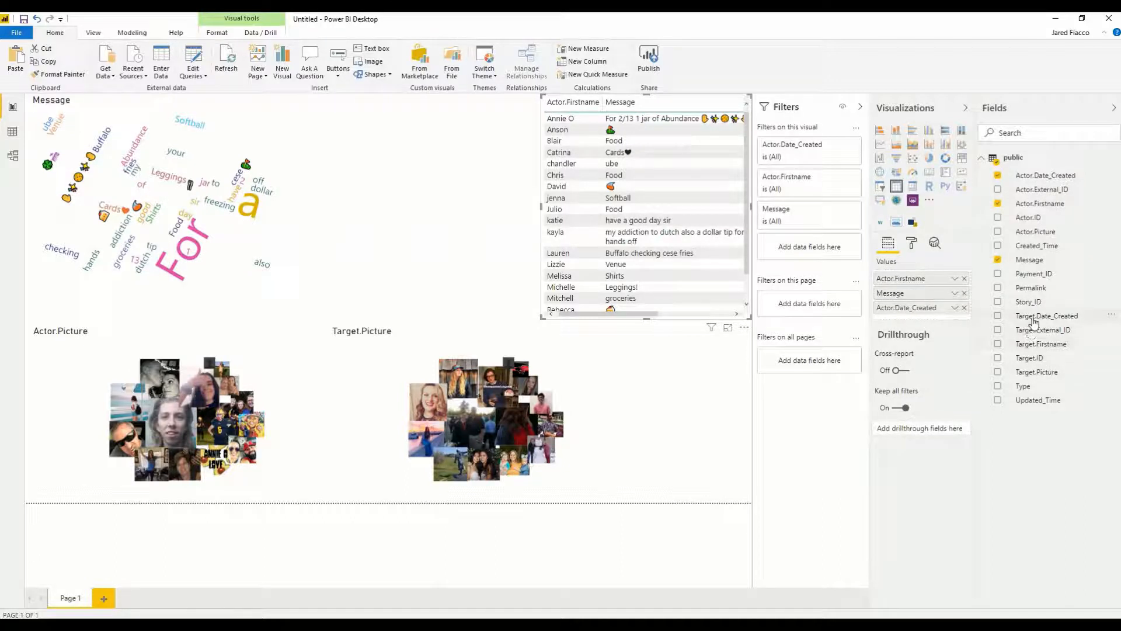
pyautogui.moveTo(1042, 345); pyautogui.dragTo(940, 323)
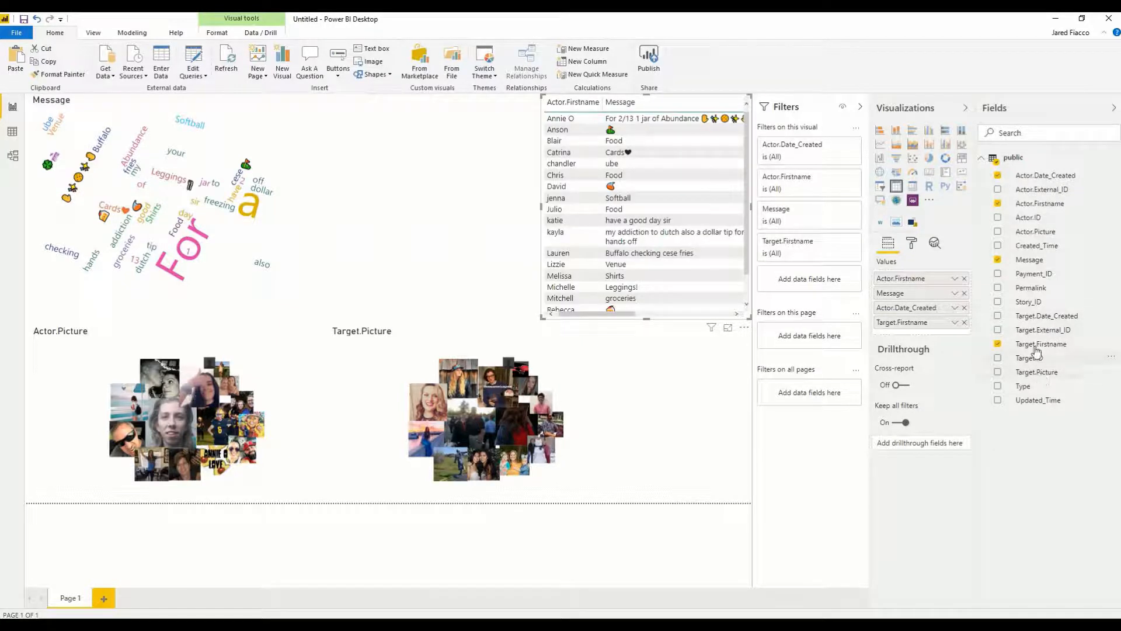
pyautogui.moveTo(1029, 317); pyautogui.dragTo(922, 334)
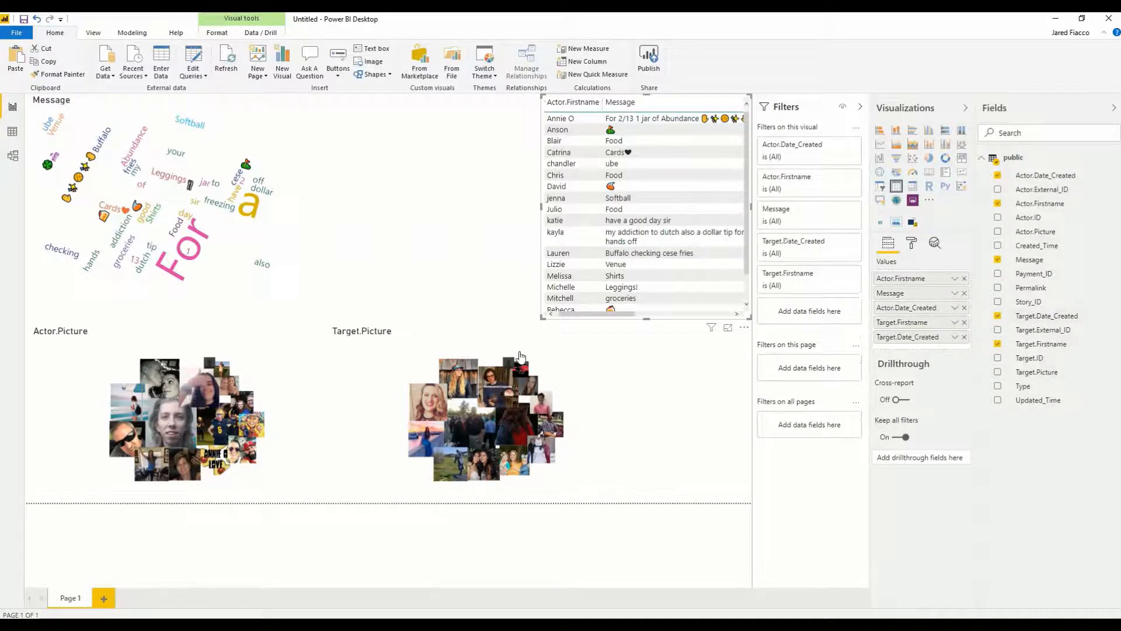
# Widen the transaction table across the page to the edge of the Message word cloud and look through its rows
pyautogui.moveTo(539, 206); pyautogui.dragTo(282, 217)
pyautogui.moveTo(406, 314); pyautogui.dragTo(347, 330)
pyautogui.scroll(-1, 644, 200)
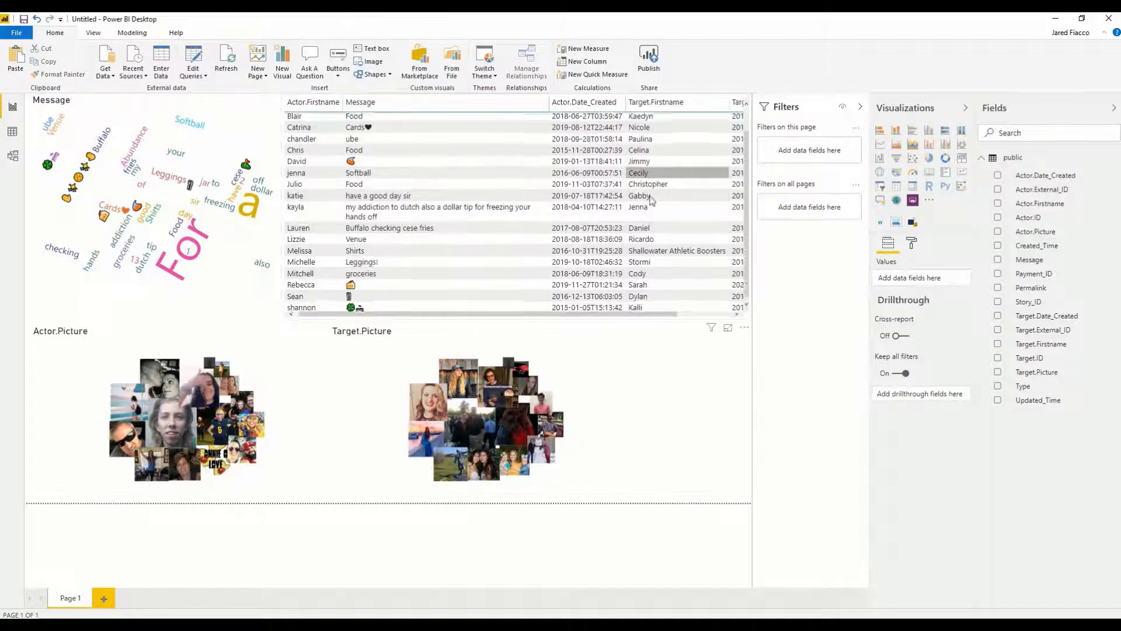
pyautogui.scroll(1, 644, 205)
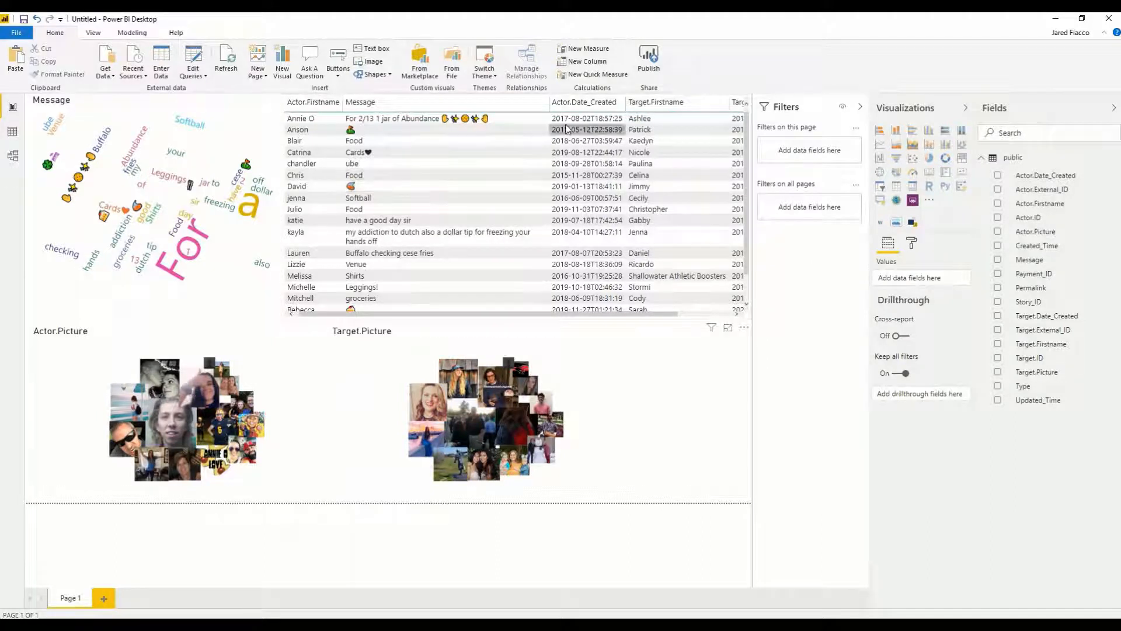
# Remove Actor.Date_Created, Target.Firstname and Target.Date_Created from the transaction table, leaving only Actor.Firstname and Message
pyautogui.click(533, 105)
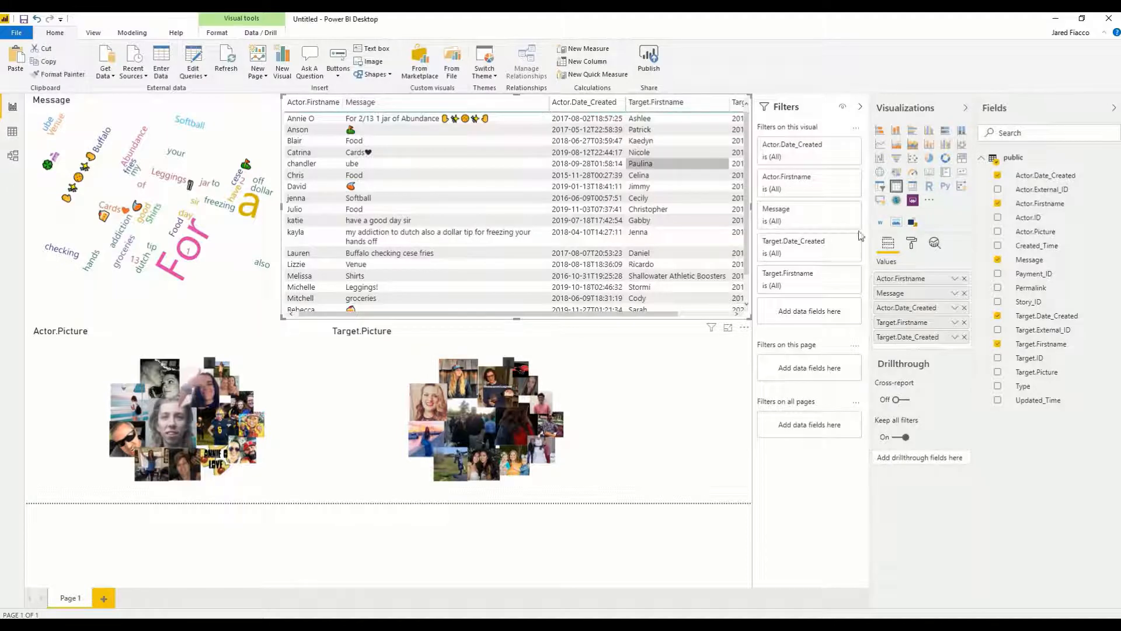
pyautogui.click(965, 307)
pyautogui.click(965, 308)
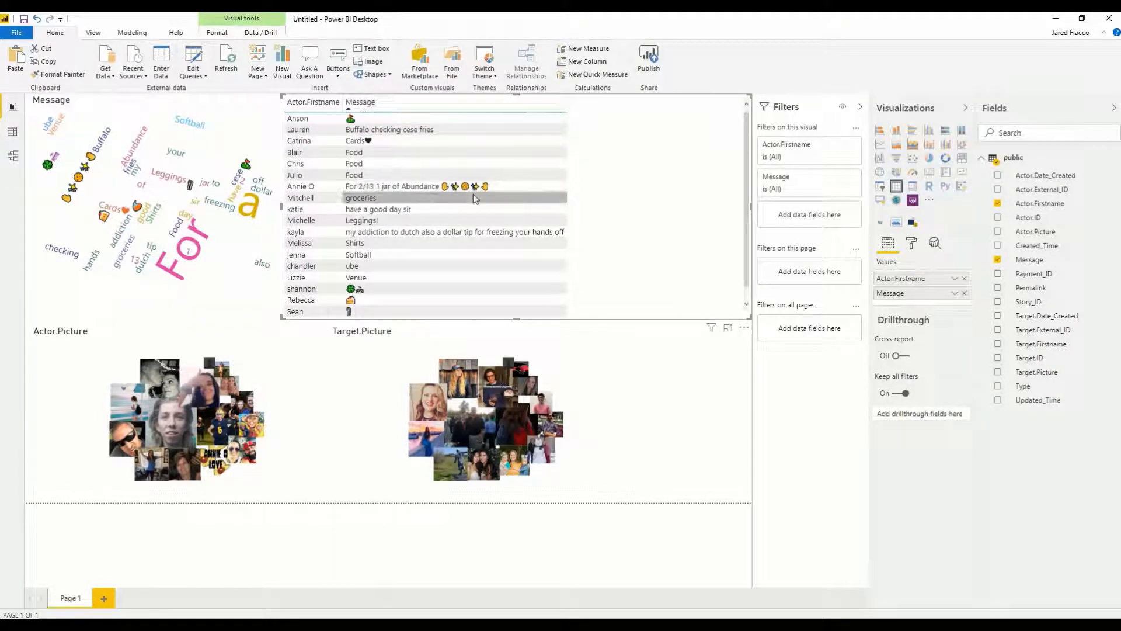
pyautogui.scroll(-1, 474, 199)
pyautogui.scroll(1, 474, 199)
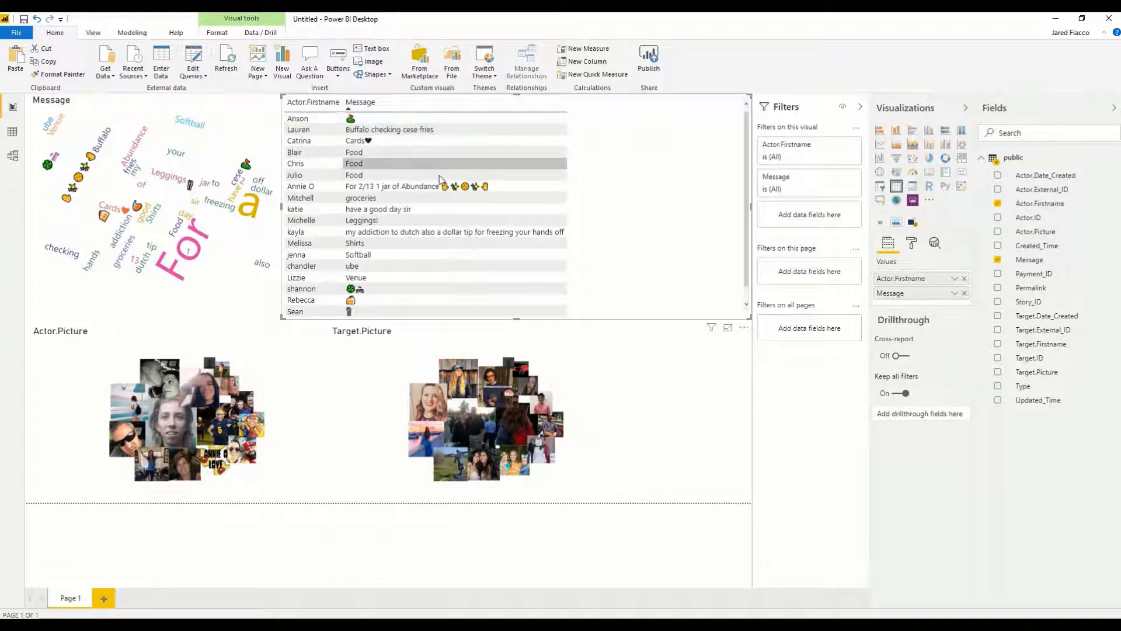
# Inspect how often the largest words, "For" and "a", occur in the Message word cloud
pyautogui.click(127, 100)
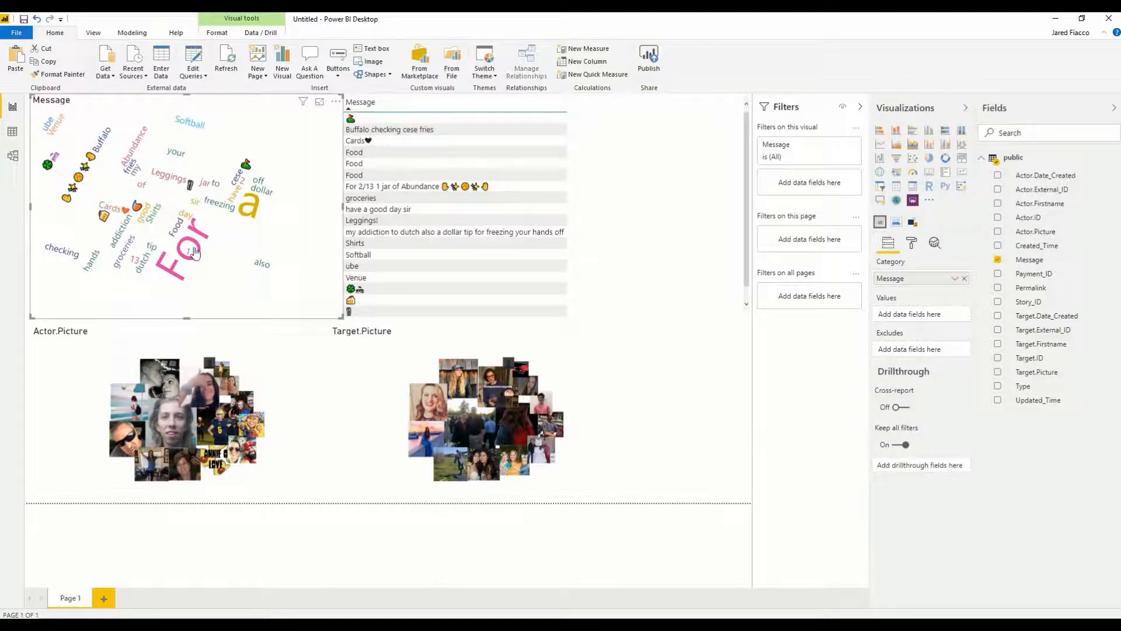
pyautogui.moveTo(187, 248)
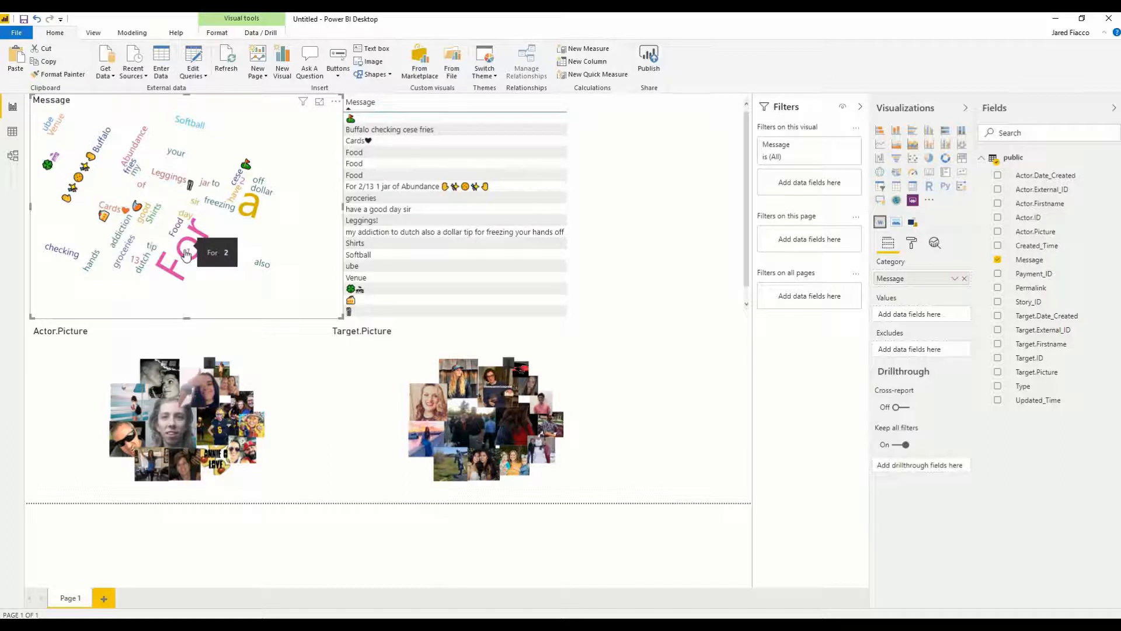
pyautogui.moveTo(244, 211)
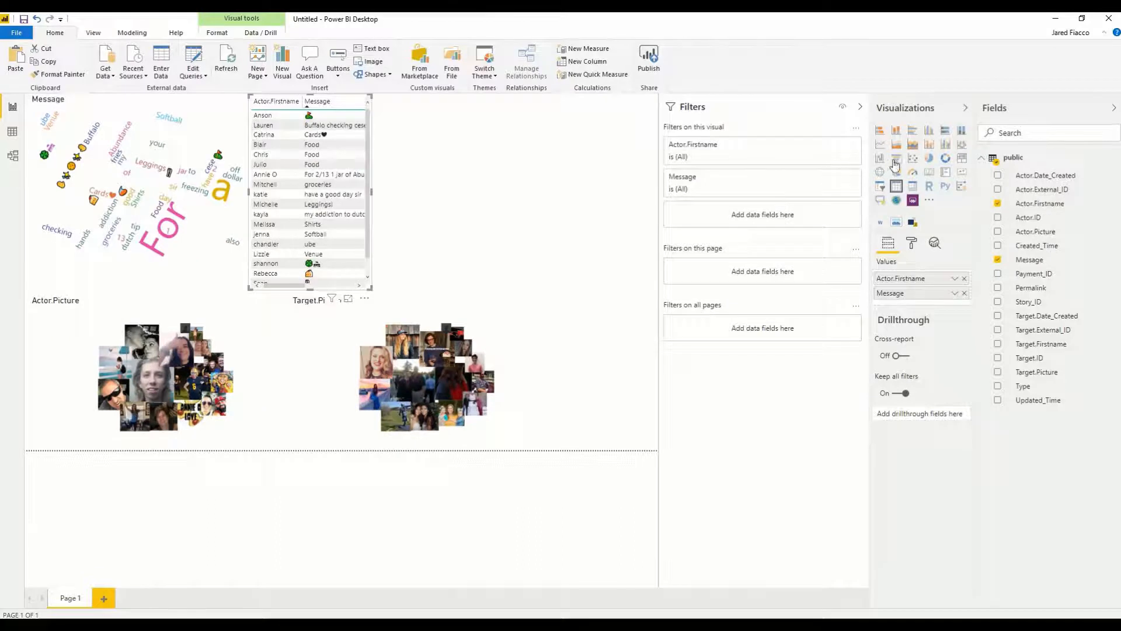
# Add a line chart filling the space beside the table, with Actor.Date_Created on the axis and the count of Story_ID as values
pyautogui.click(493, 203)
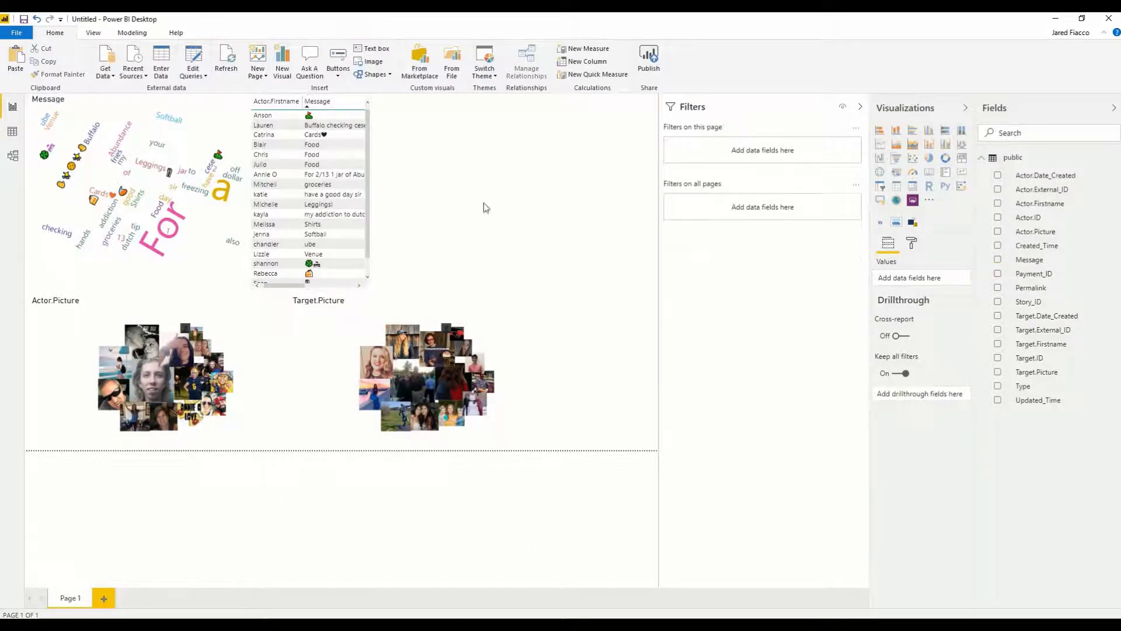
pyautogui.click(877, 145)
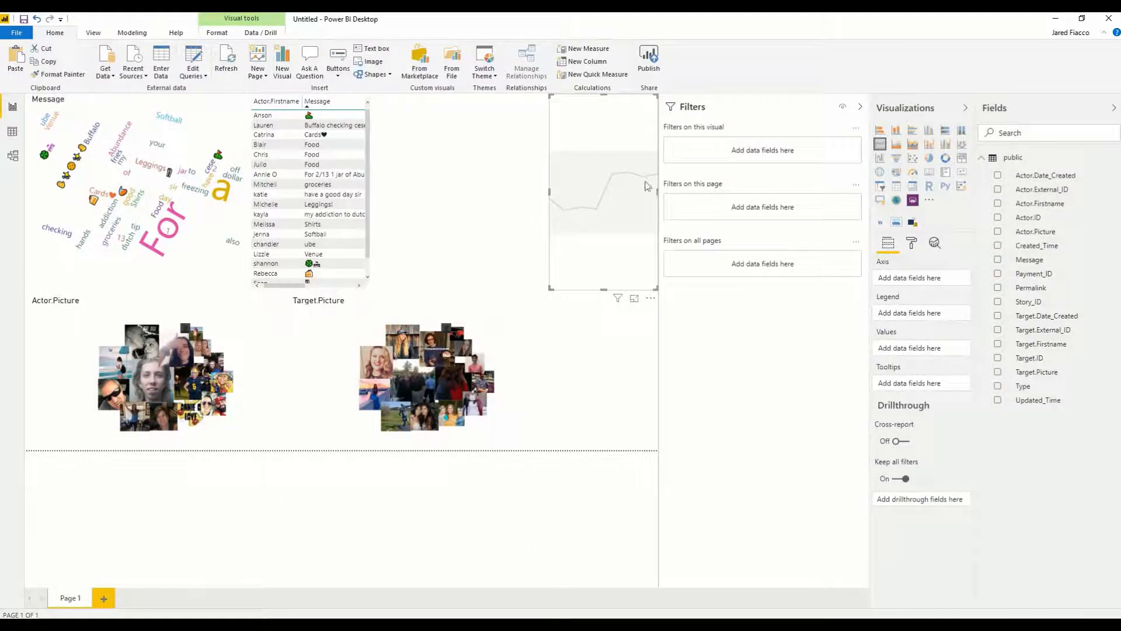
pyautogui.moveTo(548, 193); pyautogui.dragTo(379, 212)
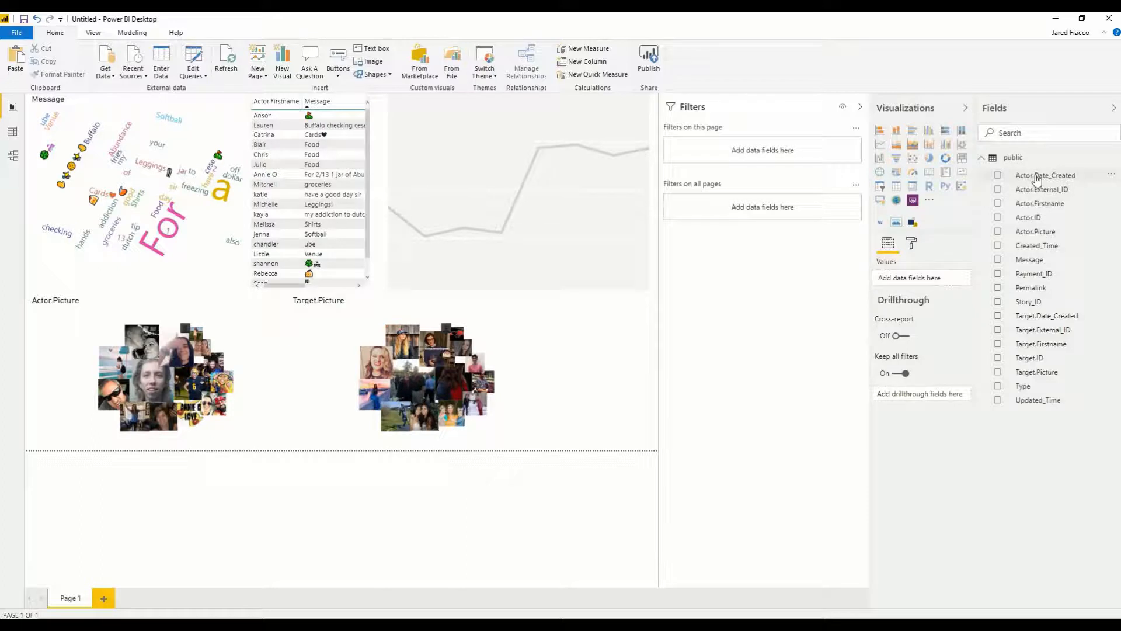
pyautogui.moveTo(1037, 179); pyautogui.dragTo(912, 279)
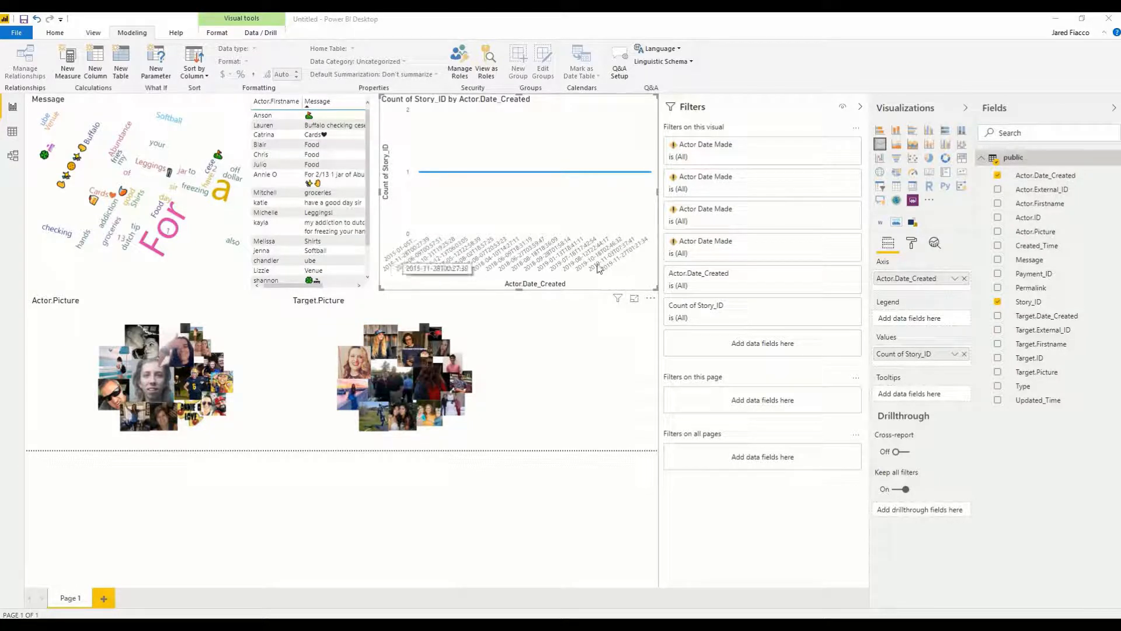
# Try to change the data type of the Actor.Date_Created column to Date/Time
pyautogui.click(1066, 178)
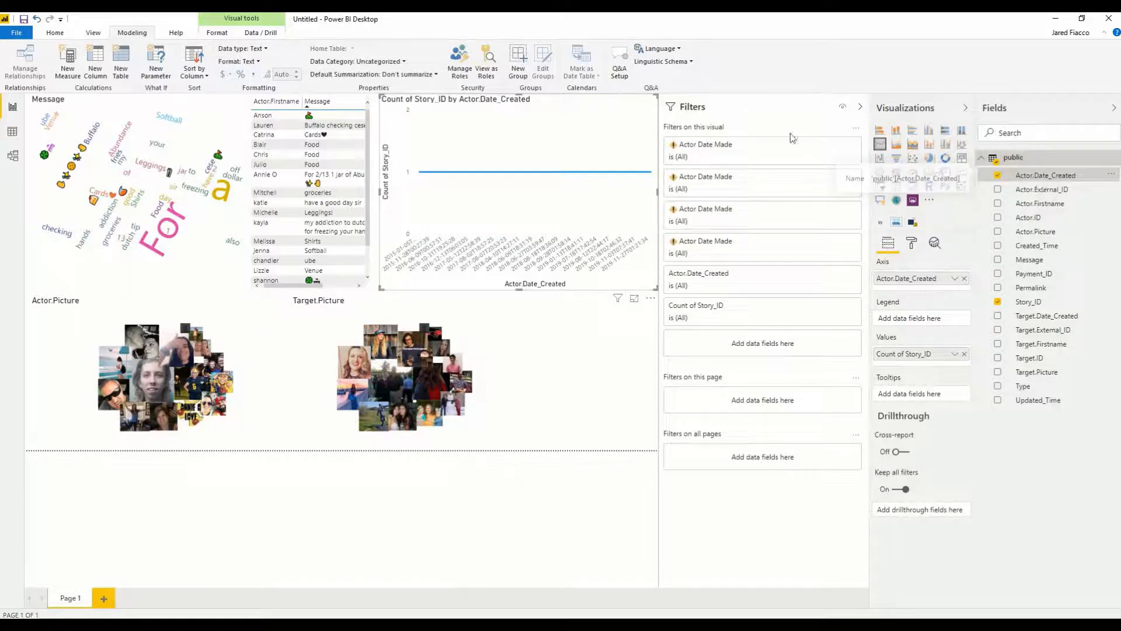
pyautogui.click(245, 50)
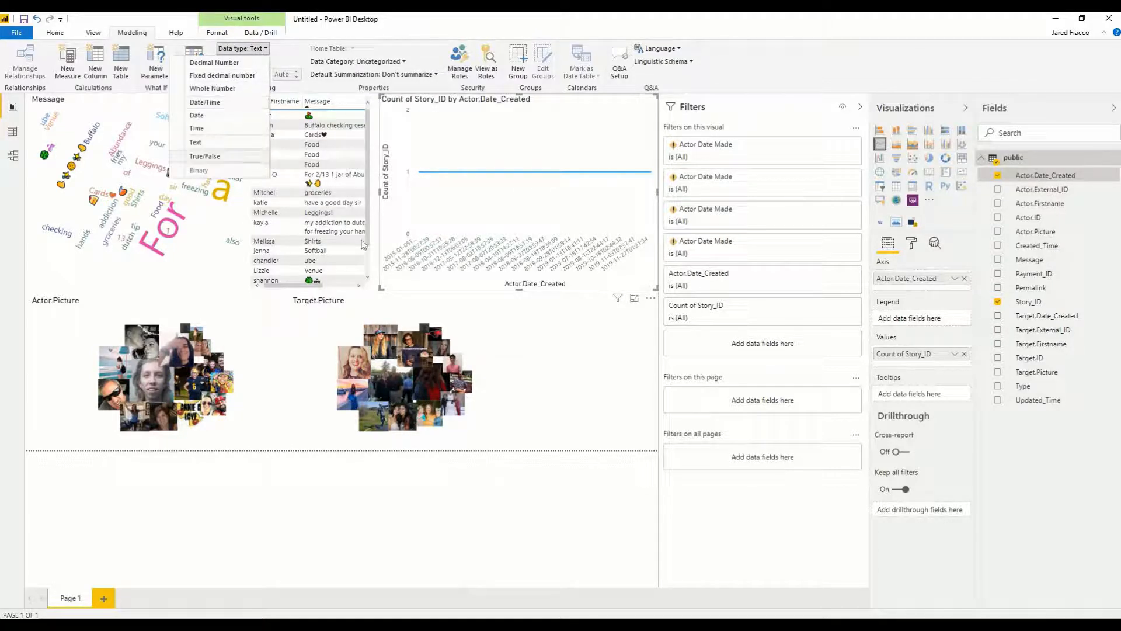
pyautogui.click(205, 102)
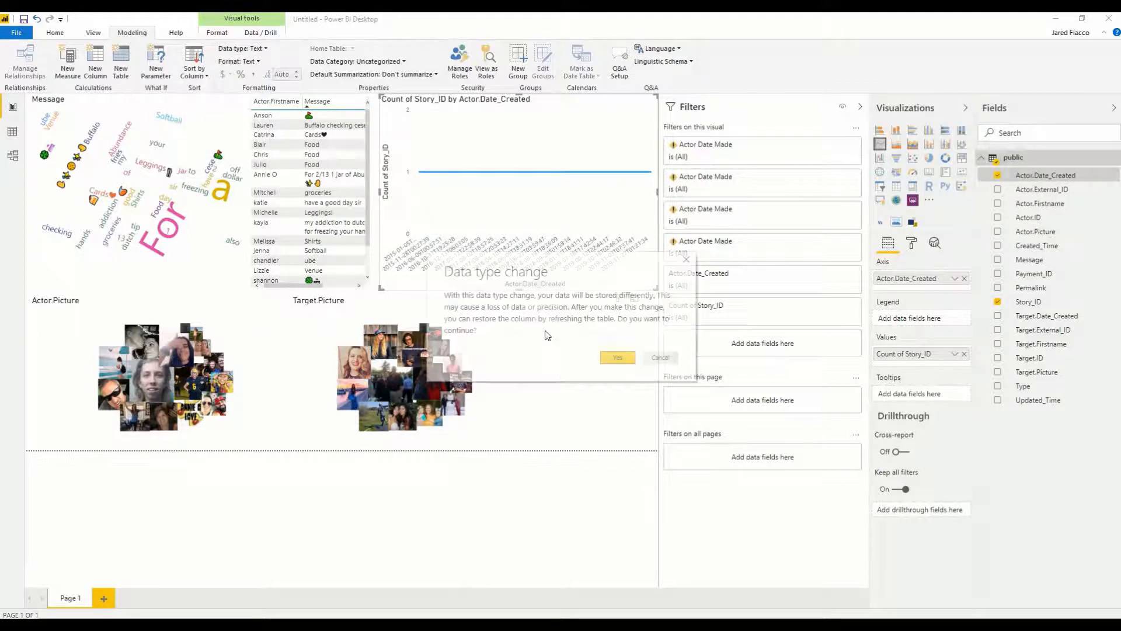
pyautogui.click(618, 358)
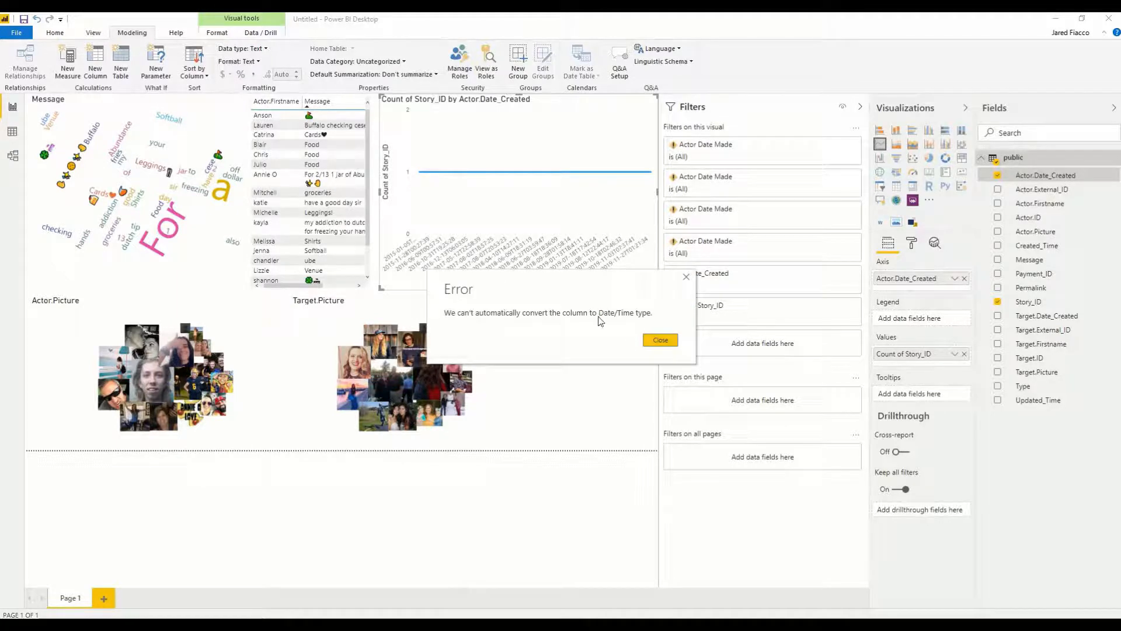
pyautogui.click(661, 341)
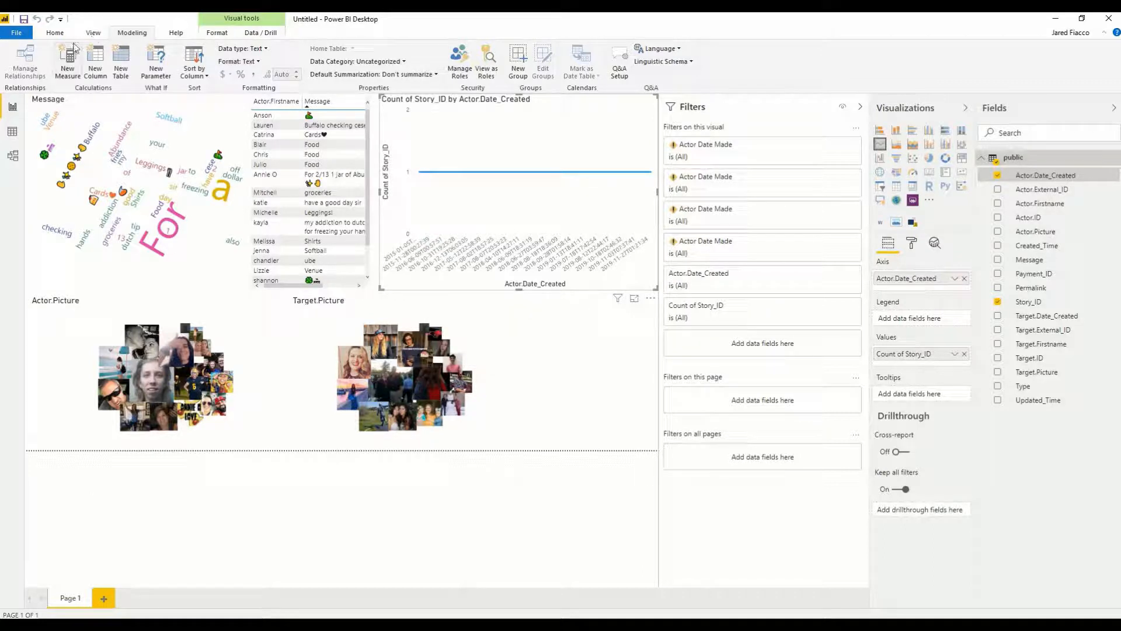
# Create a calculated column Actor Date Created = left(public[Actor.Date_Created], 10) in the public table
pyautogui.click(101, 63)
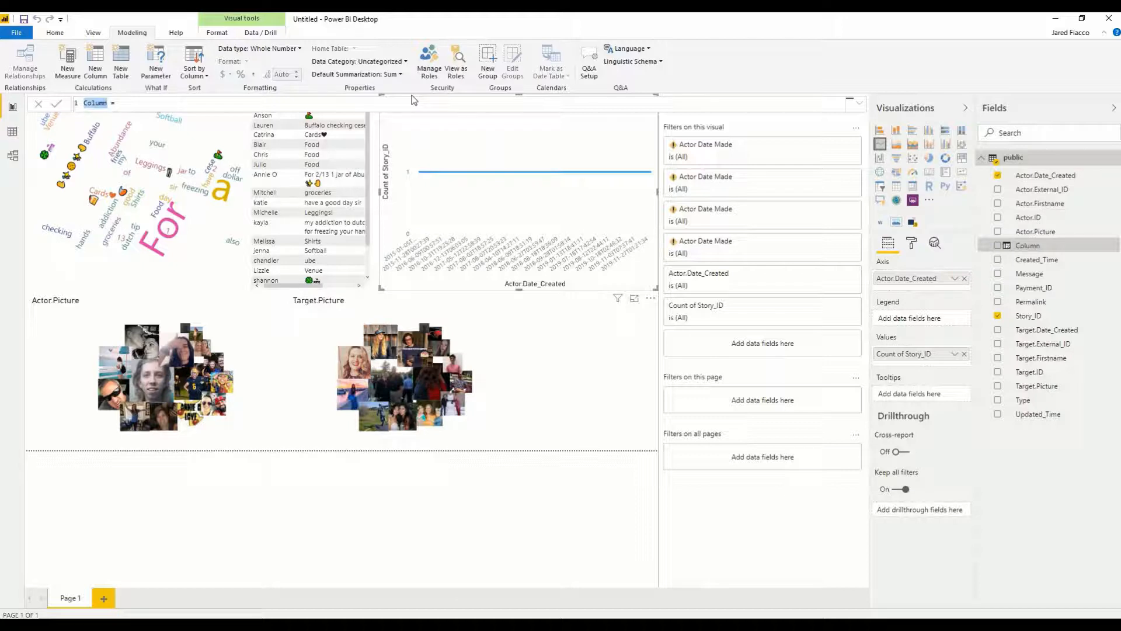
pyautogui.write('Actor Date Created')
pyautogui.write('left(')
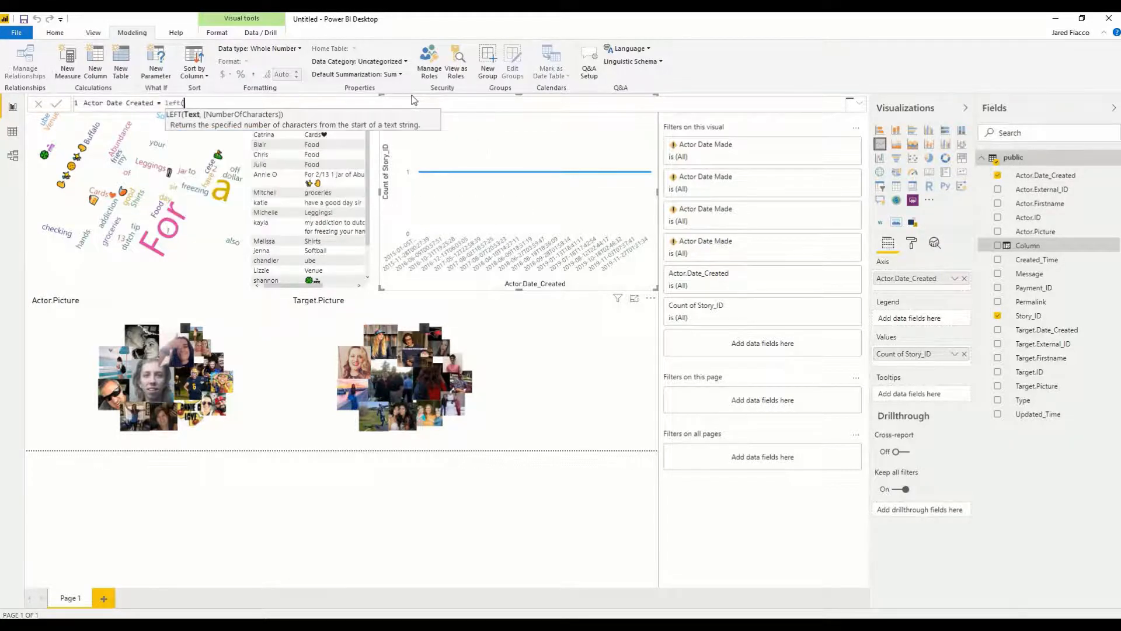
pyautogui.write('act')
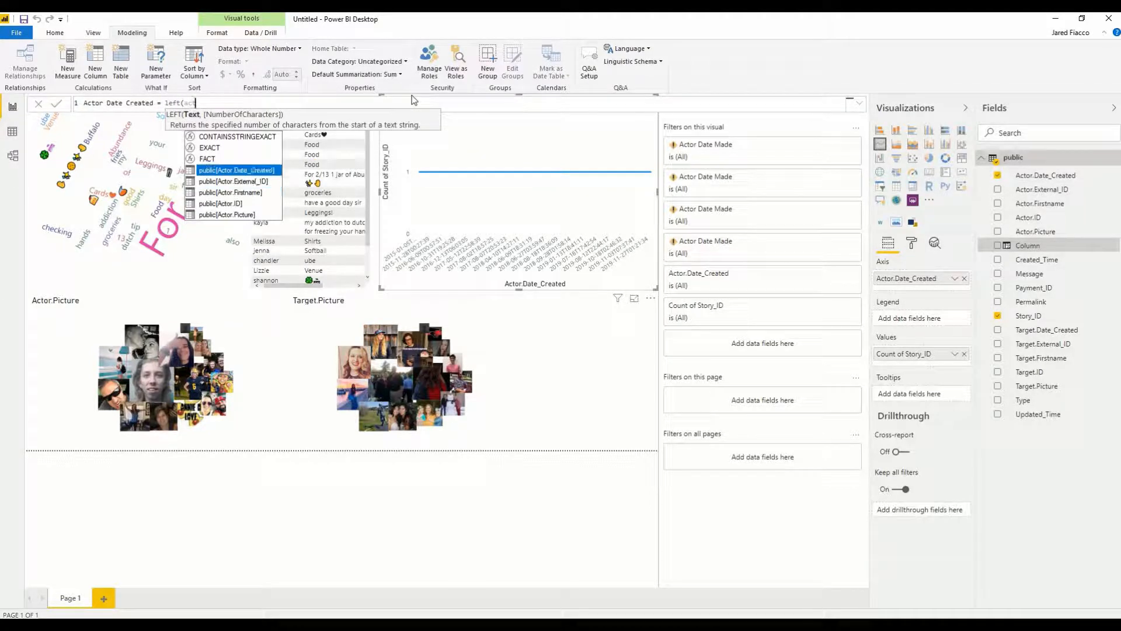
pyautogui.press('Tab')
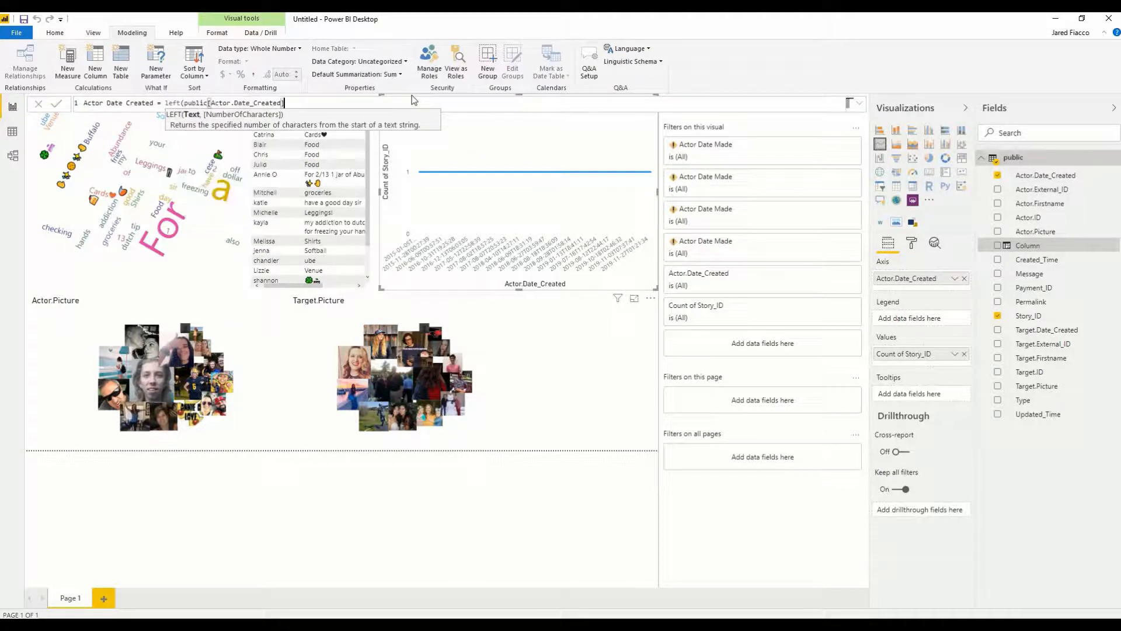
pyautogui.write(', 10)')
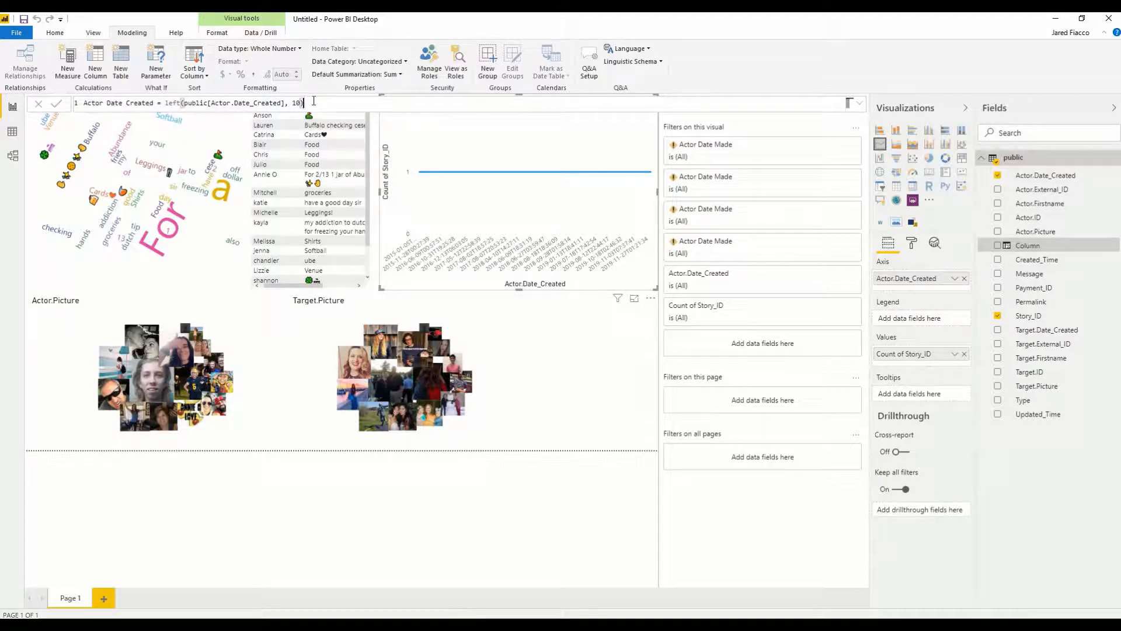
pyautogui.press('Return')
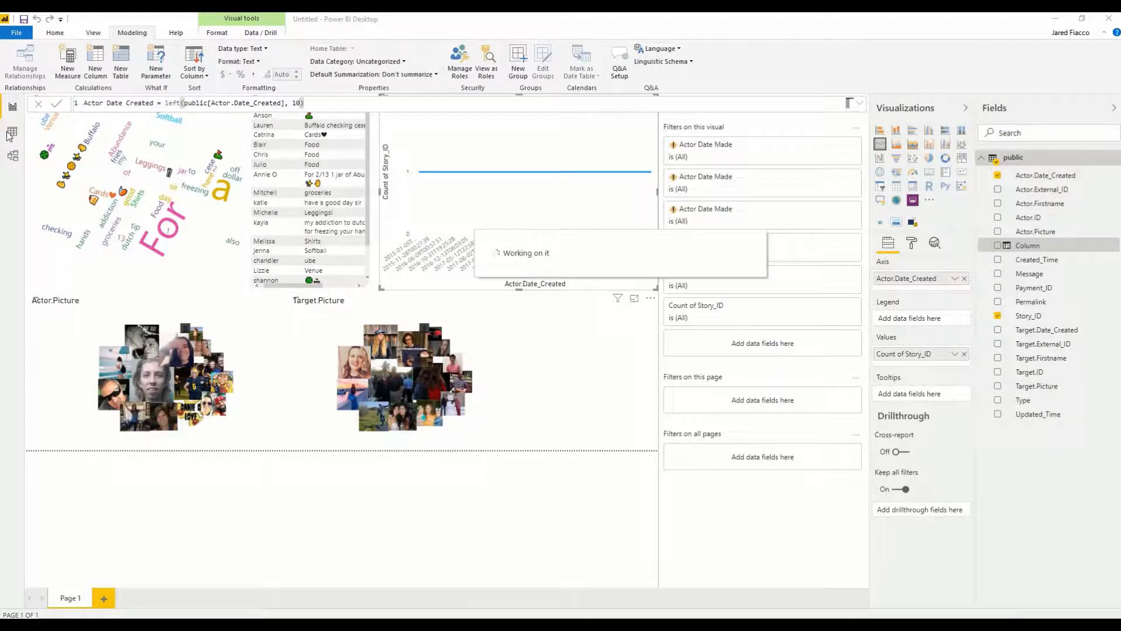
# Set the Actor Date Created column's data type to Date in the data view and expand its date hierarchy
pyautogui.click(11, 133)
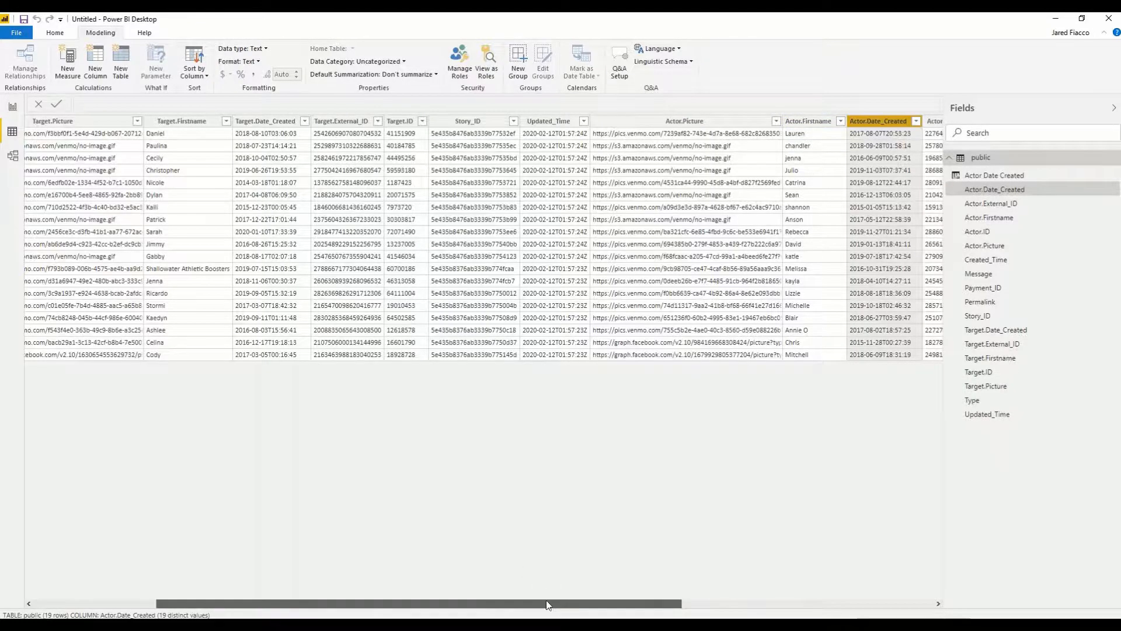
pyautogui.moveTo(559, 605); pyautogui.dragTo(812, 605)
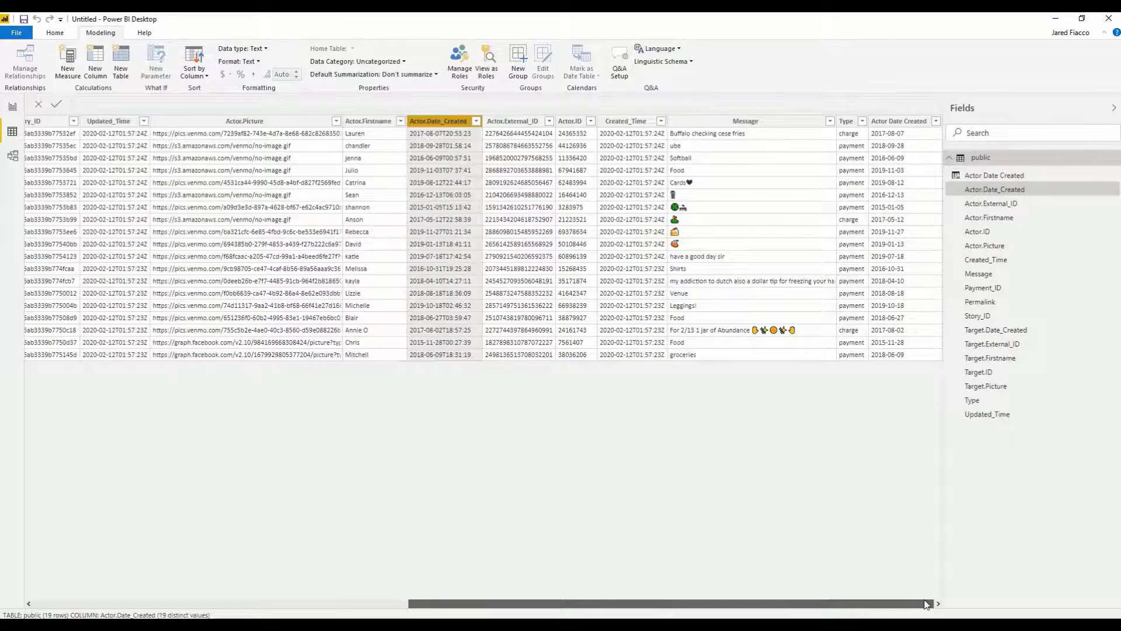
pyautogui.click(889, 121)
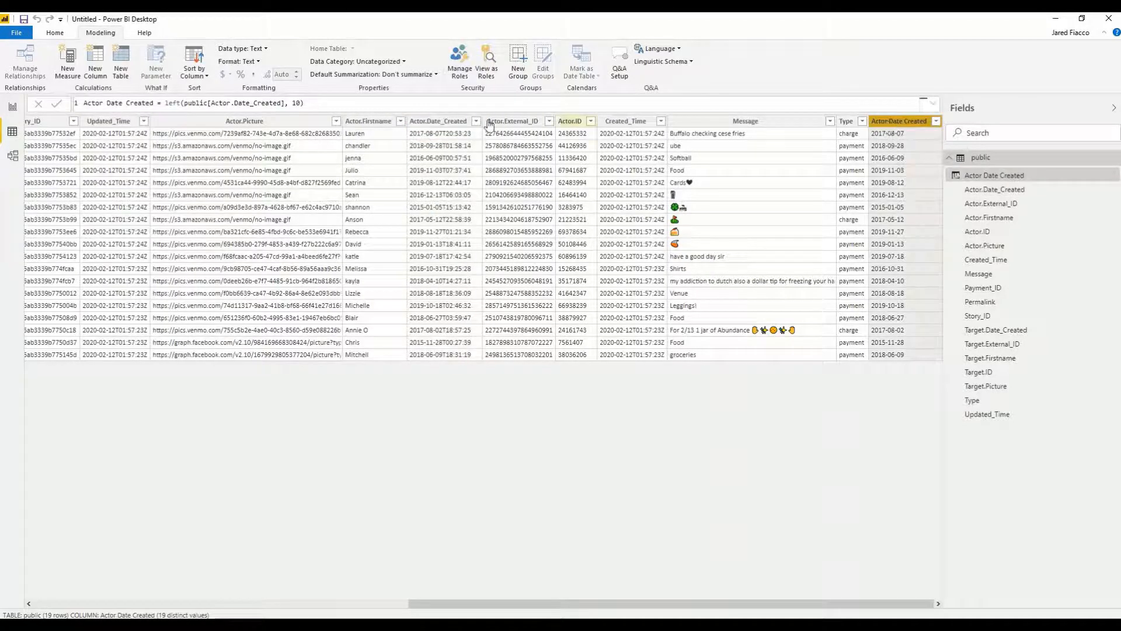
pyautogui.click(255, 49)
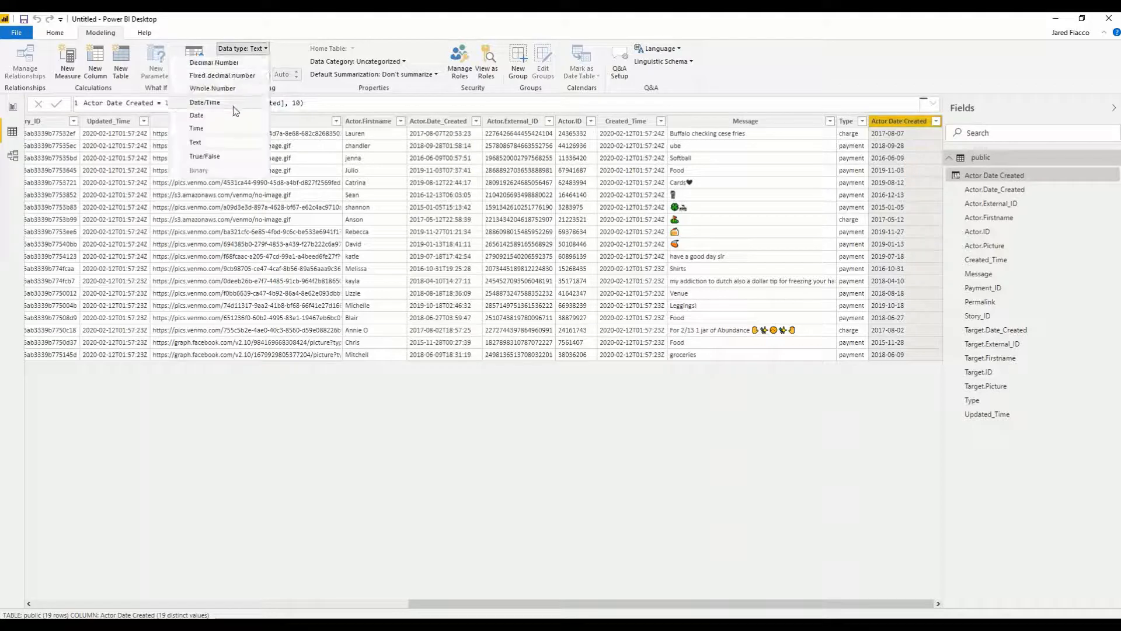
pyautogui.click(233, 116)
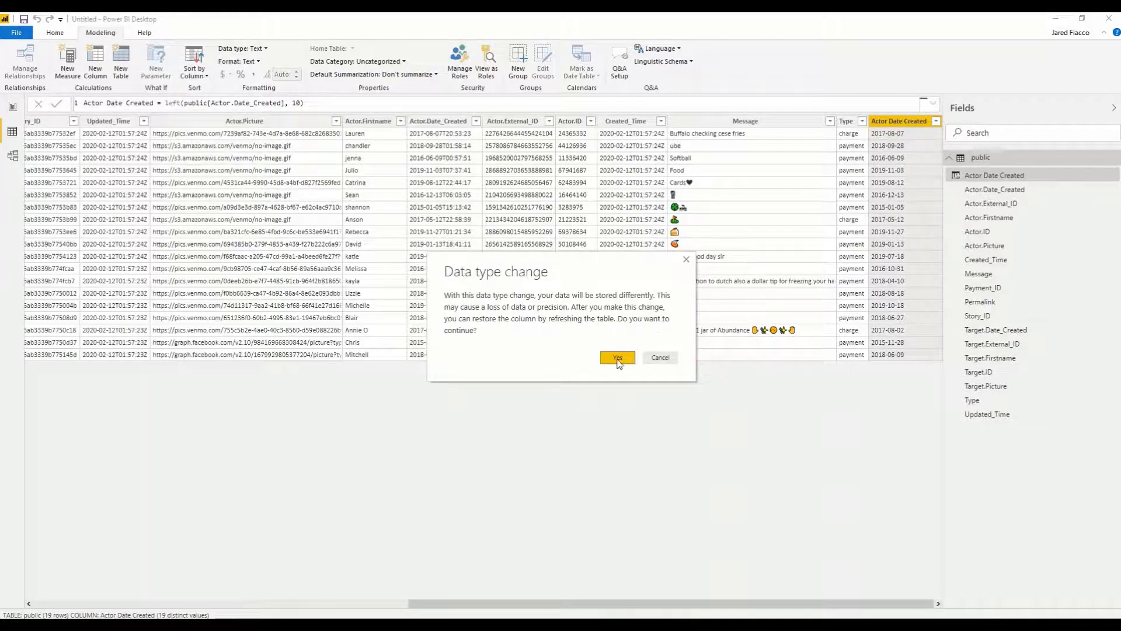
pyautogui.click(617, 358)
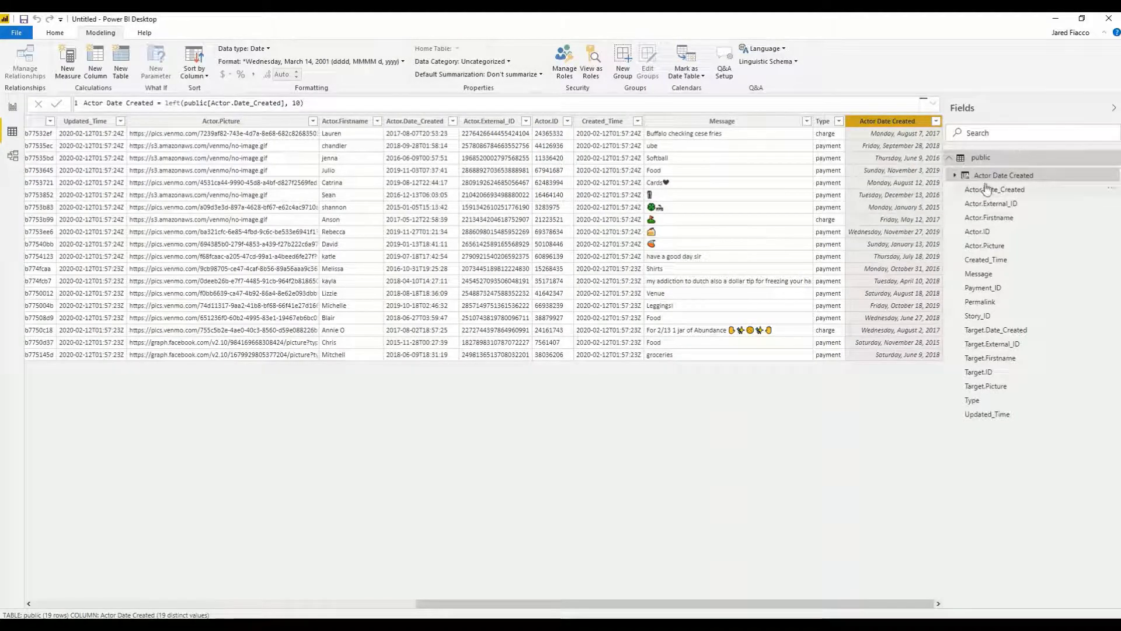
pyautogui.click(955, 176)
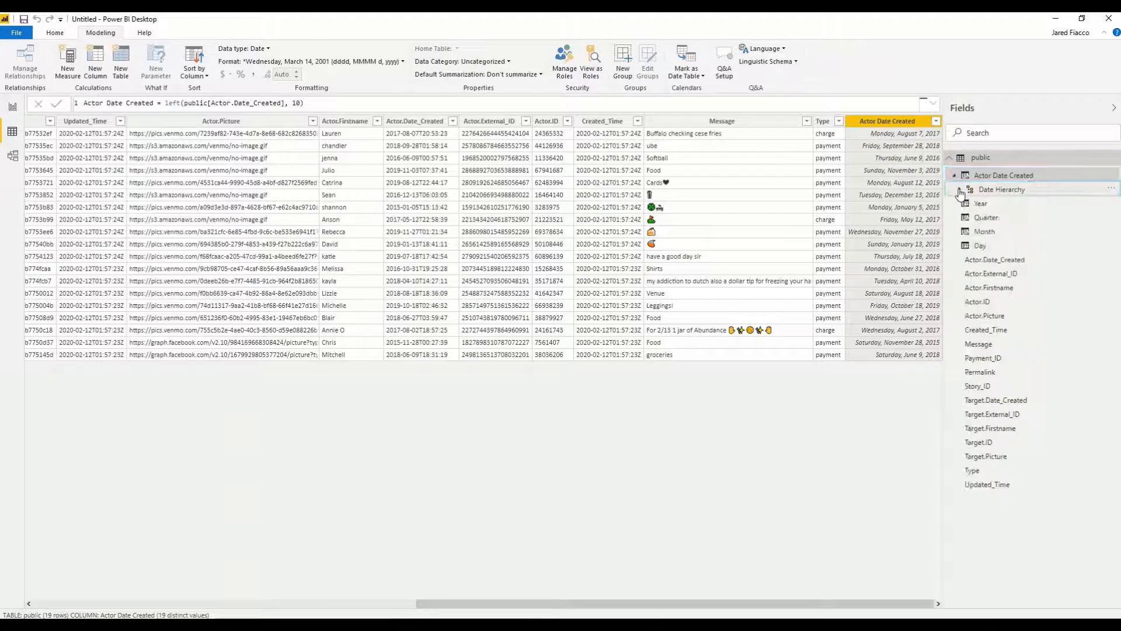
pyautogui.click(959, 190)
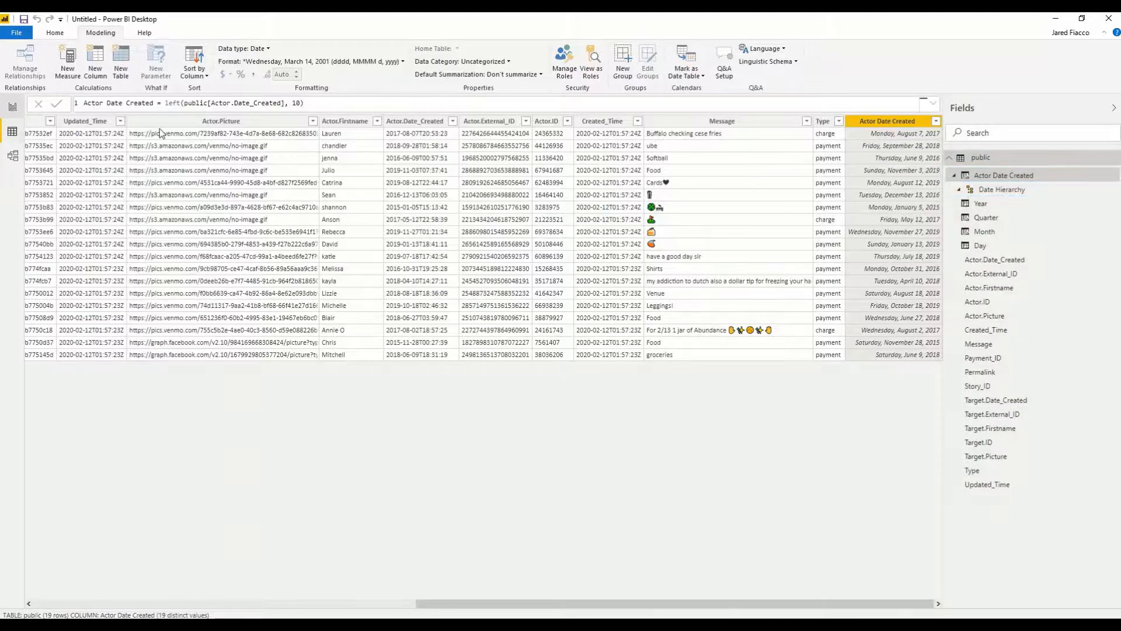
# Replace Actor.Date_Created with the Actor Date Created hierarchy on the report line chart's axis
pyautogui.click(12, 106)
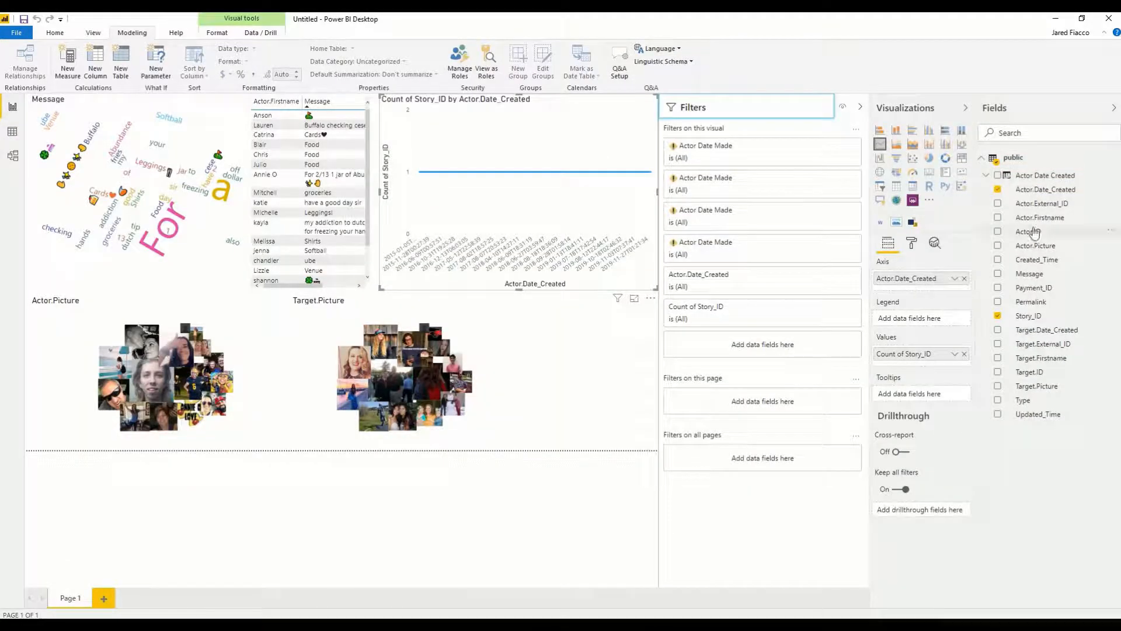
pyautogui.moveTo(1059, 178); pyautogui.dragTo(934, 286)
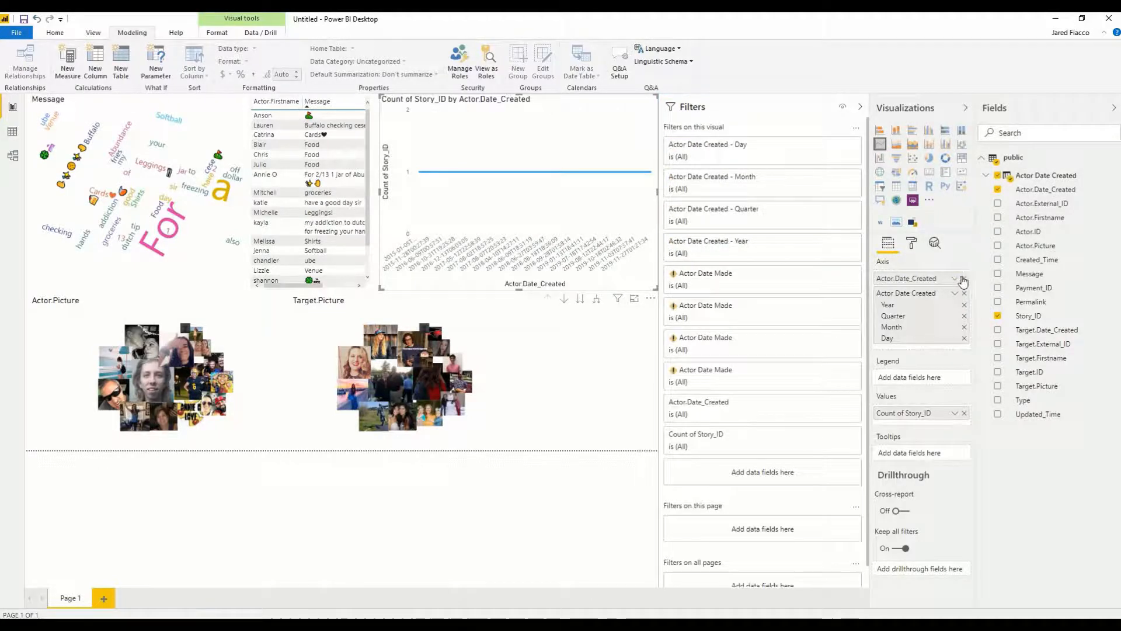
pyautogui.click(964, 278)
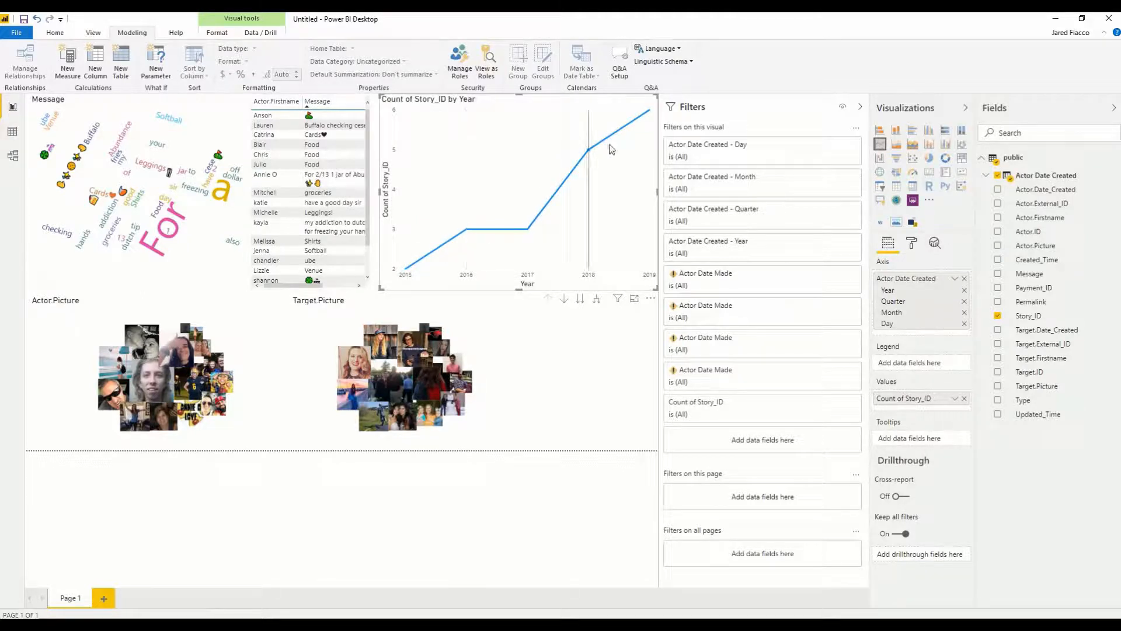
pyautogui.moveTo(640, 136)
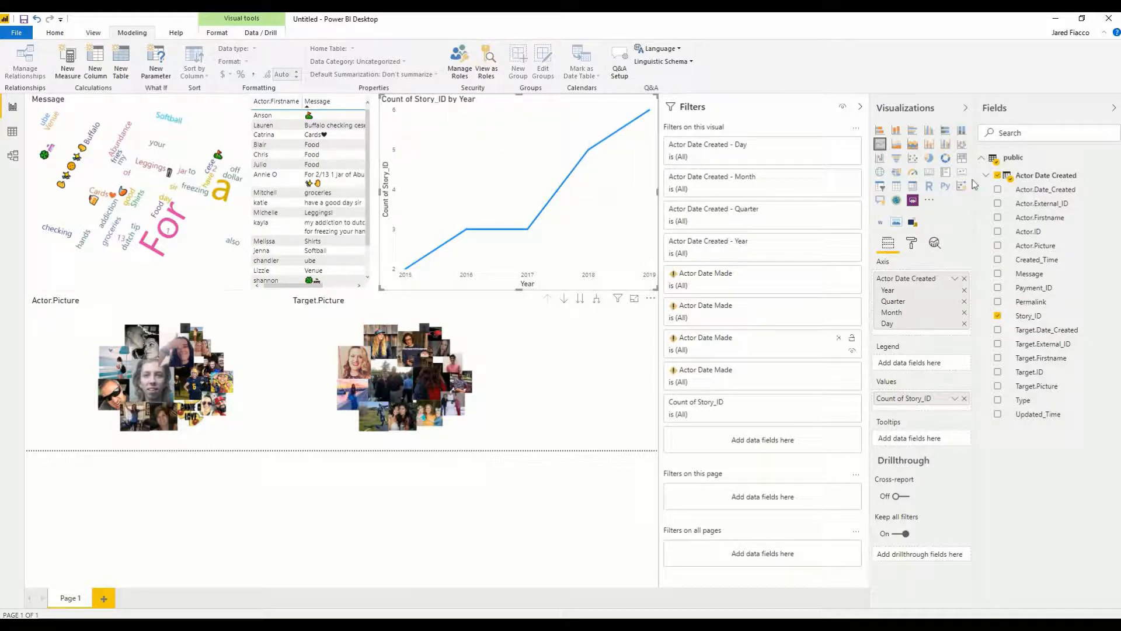
# Cross-filter the report by one image in the Target.Picture grid and clear that selection again
pyautogui.click(361, 362)
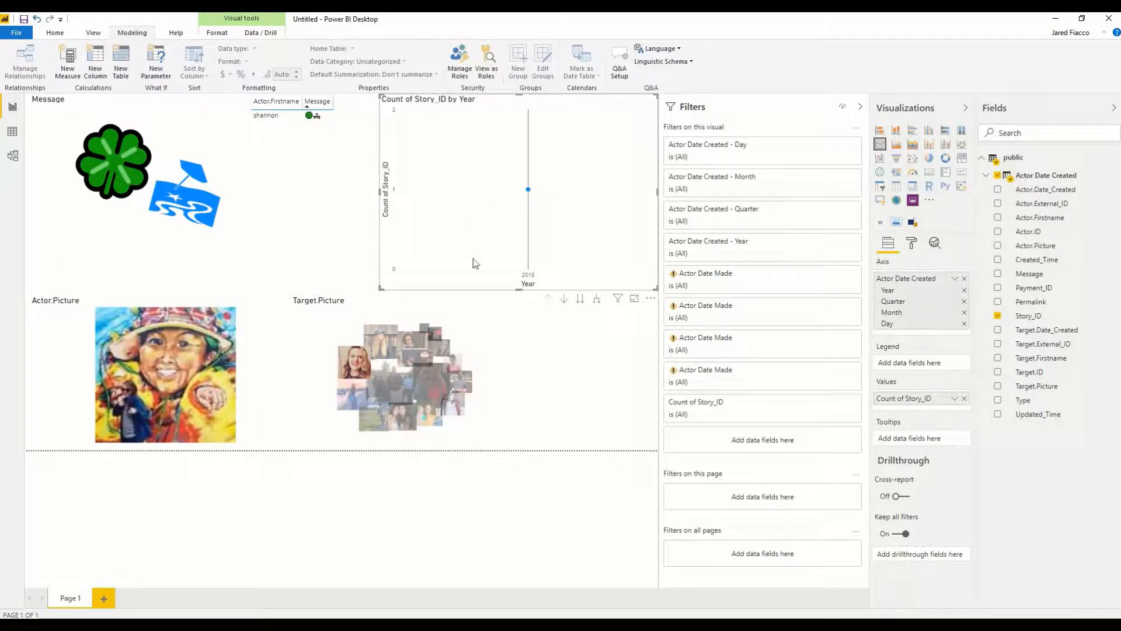
pyautogui.click(361, 359)
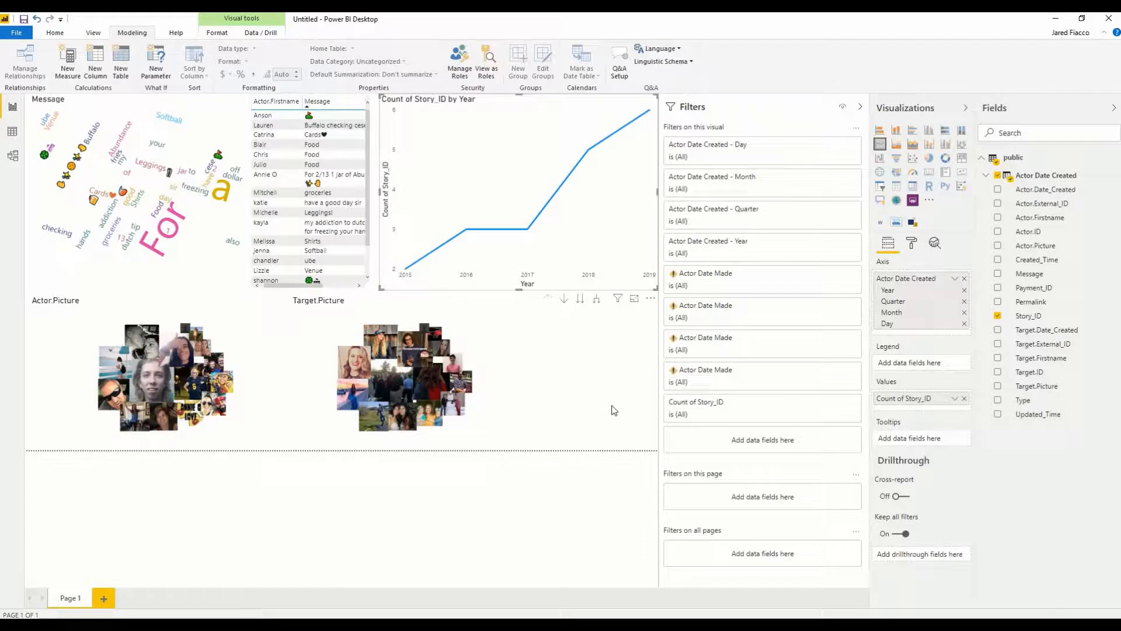
# Add a card visual beside the Target.Picture grid showing the Count of Payment_ID, and narrow it slightly from the side facing the grid
pyautogui.click(599, 355)
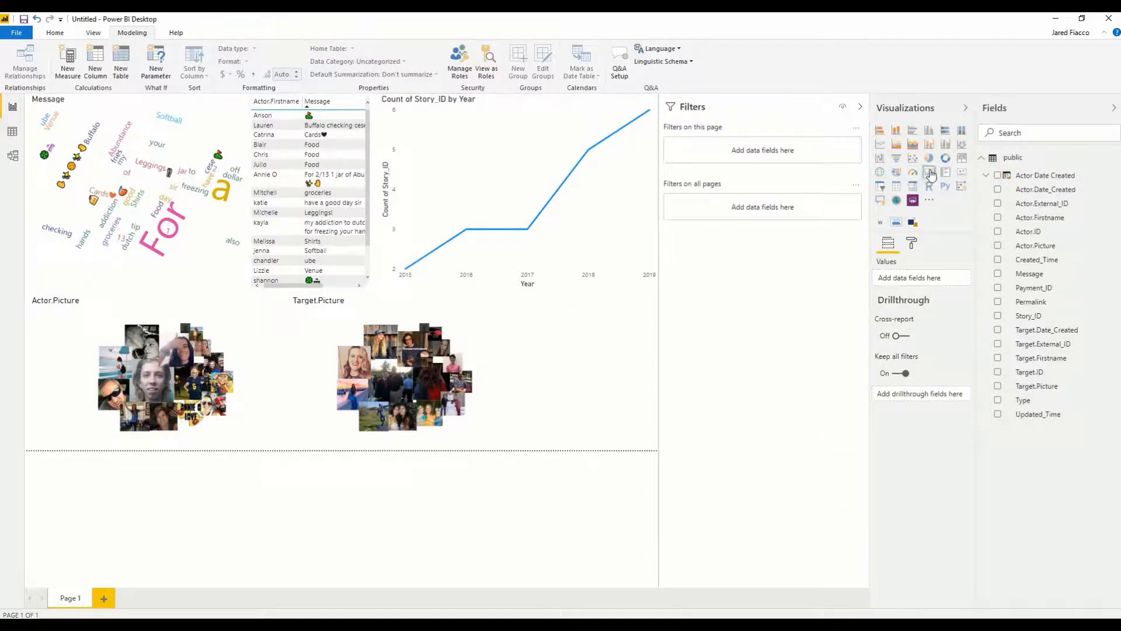
pyautogui.click(929, 173)
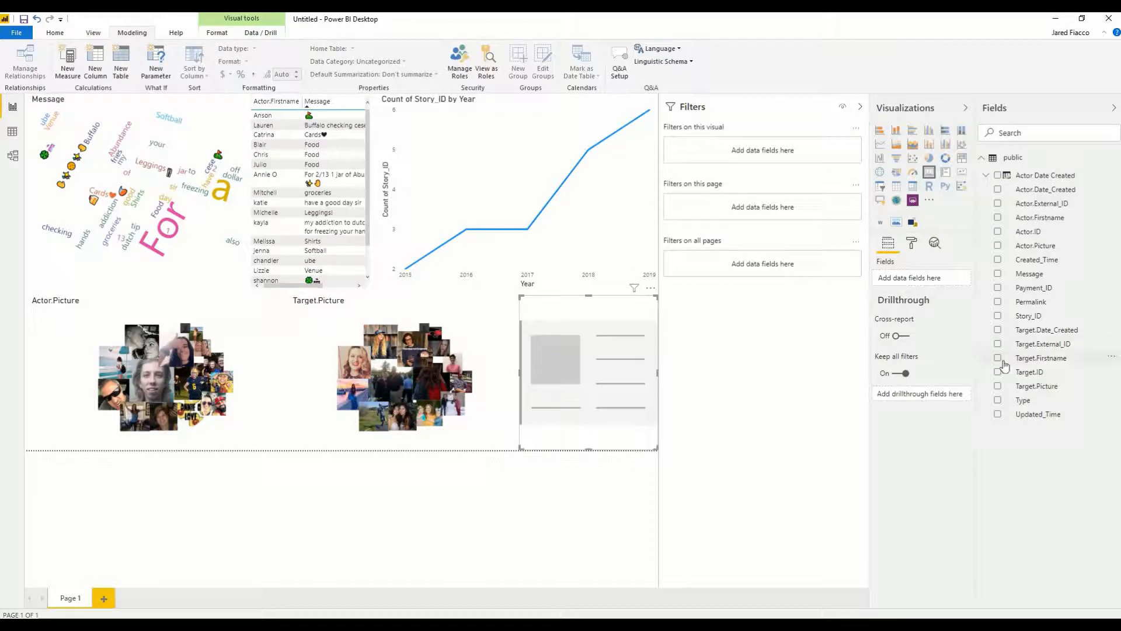
pyautogui.moveTo(1039, 287); pyautogui.dragTo(922, 279)
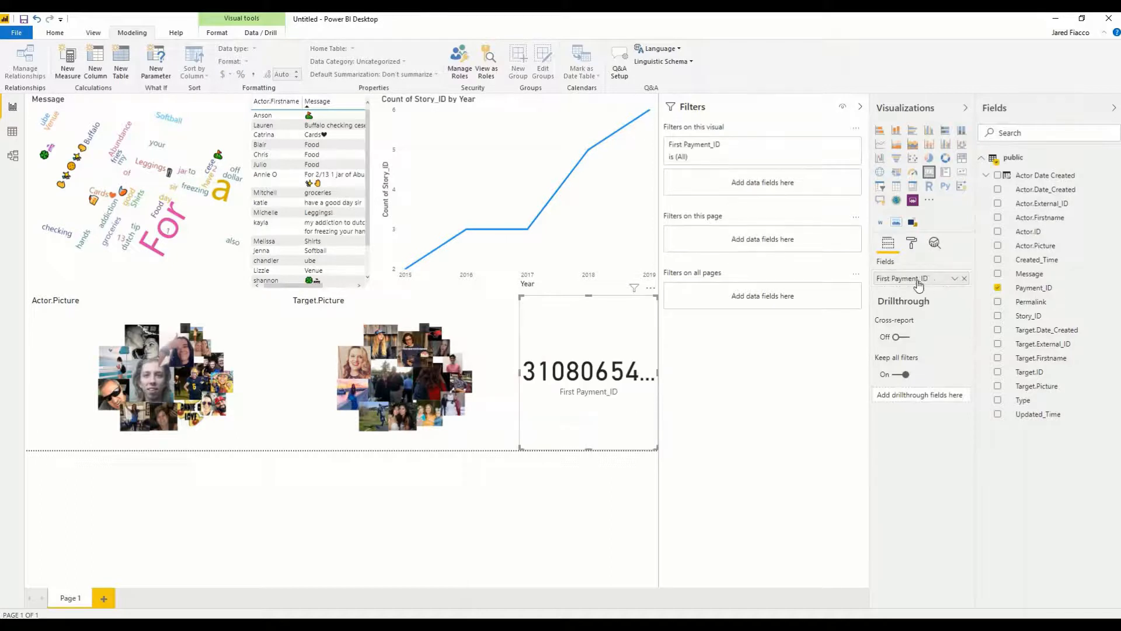
pyautogui.click(957, 279)
pyautogui.click(981, 361)
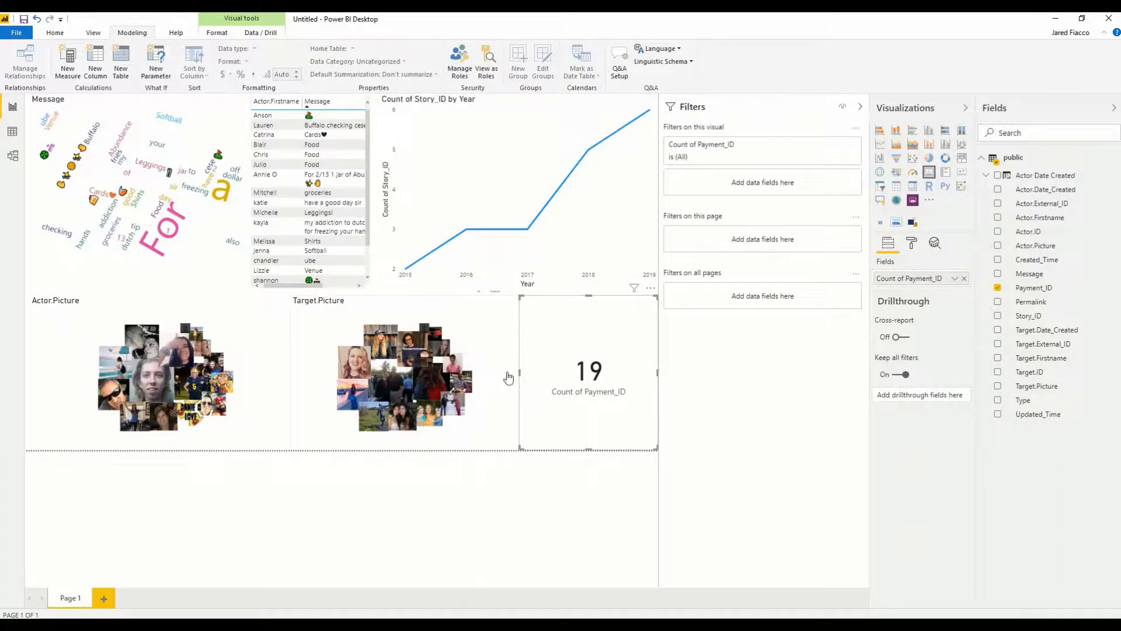
pyautogui.moveTo(520, 372); pyautogui.dragTo(524, 340)
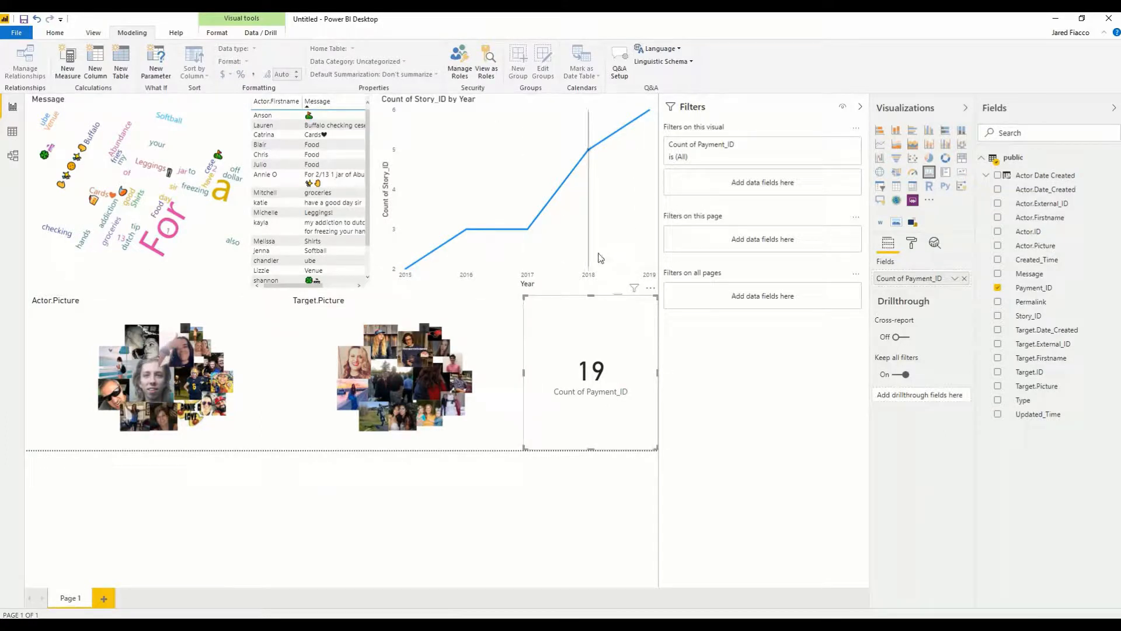
pyautogui.moveTo(600, 258)
pyautogui.moveTo(419, 130)
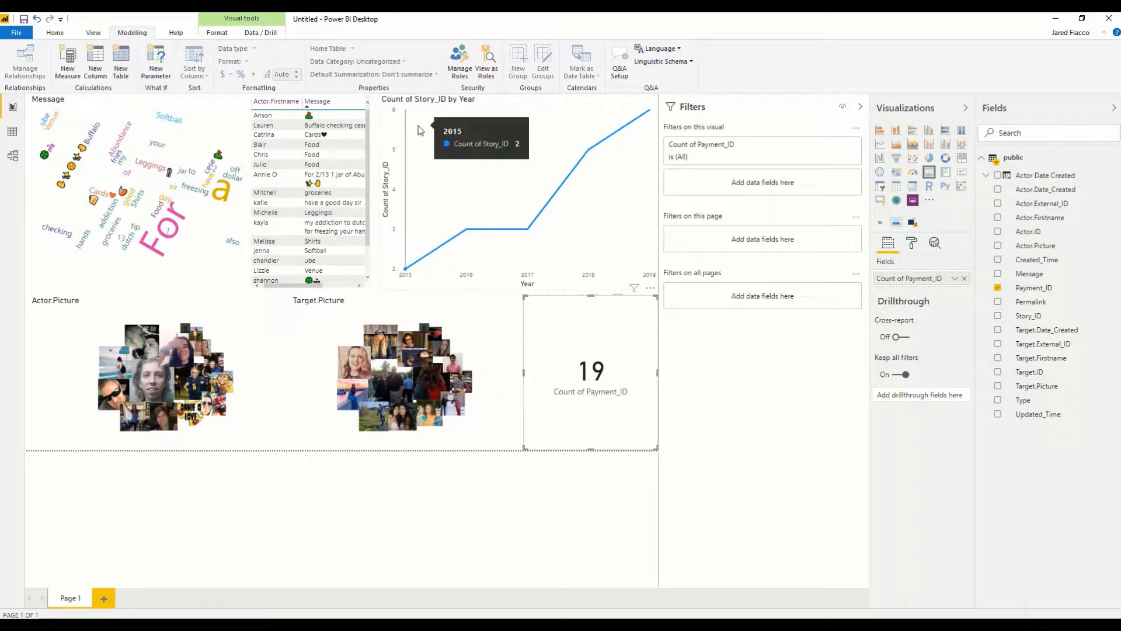